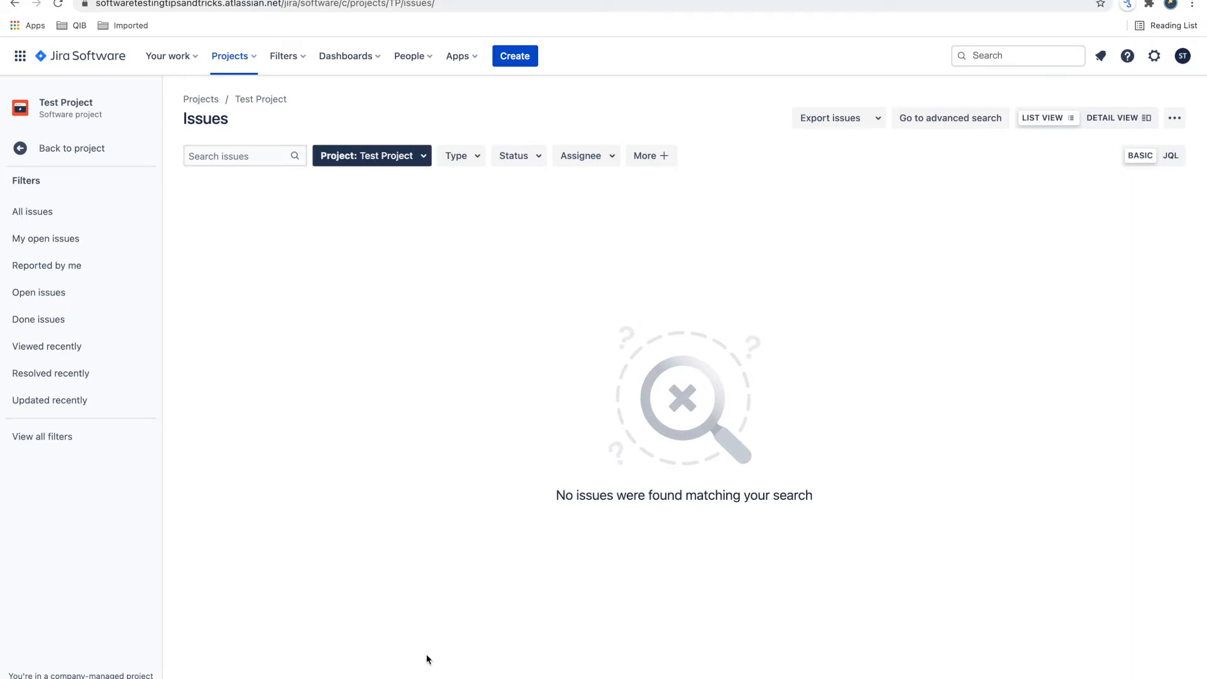
- Open the form for creating a bug in Test Project, ready to enter its summary
click(518, 59)
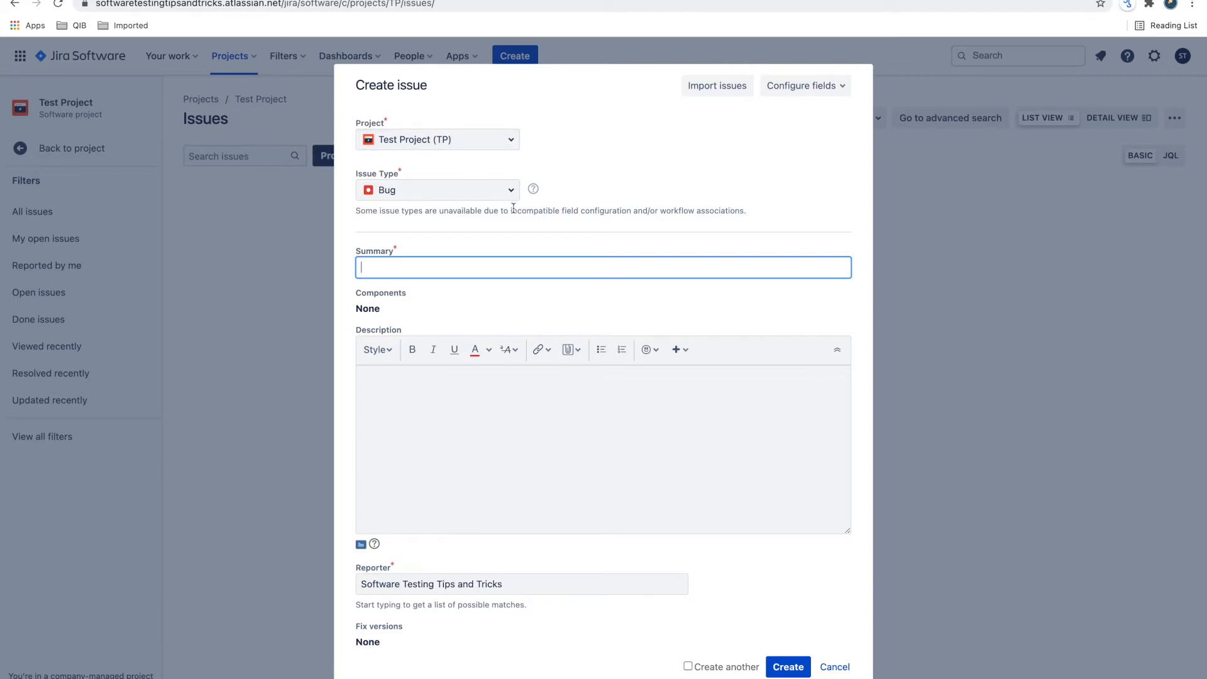
click(385, 267)
click(410, 245)
scroll(399, 301, down, 1)
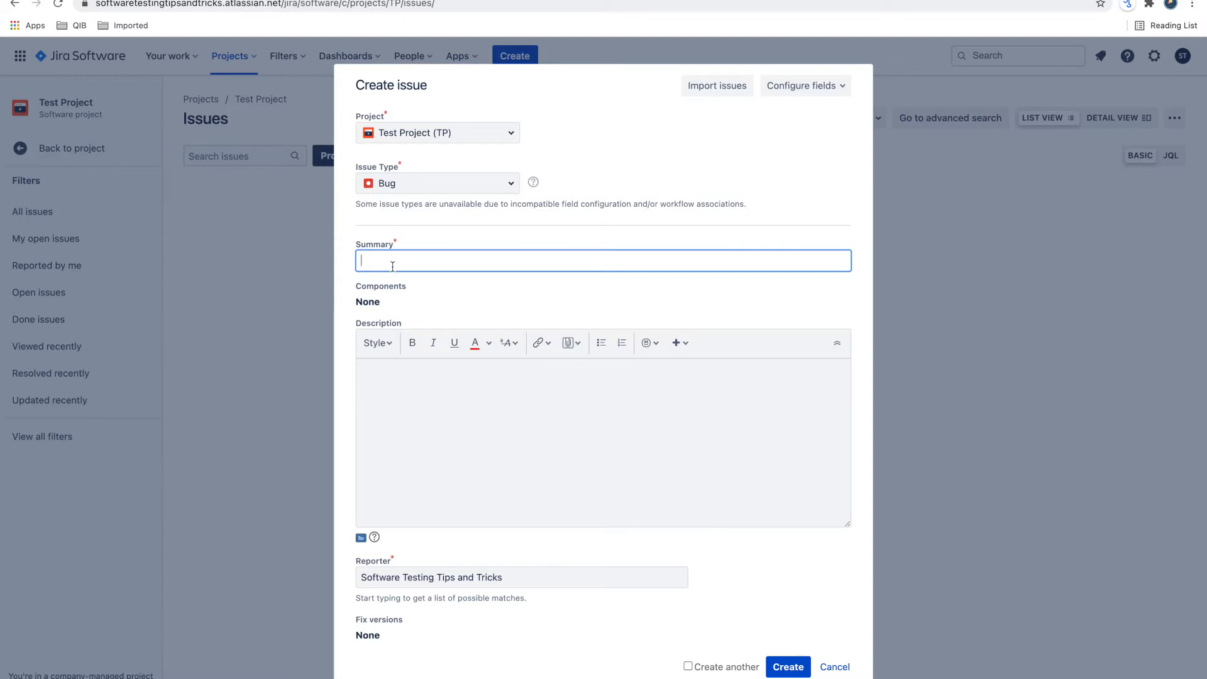
- Enter the sample summary "UI issue - Button color and text color is not user friendly"
text(UI )
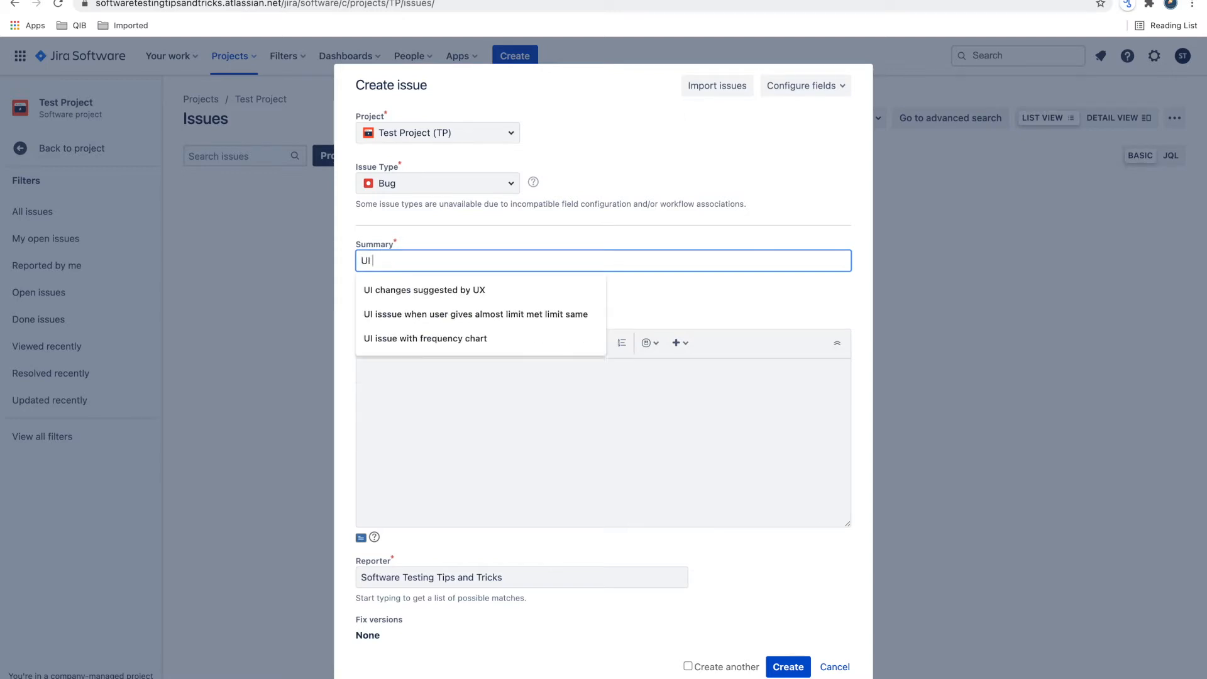
text(issue - )
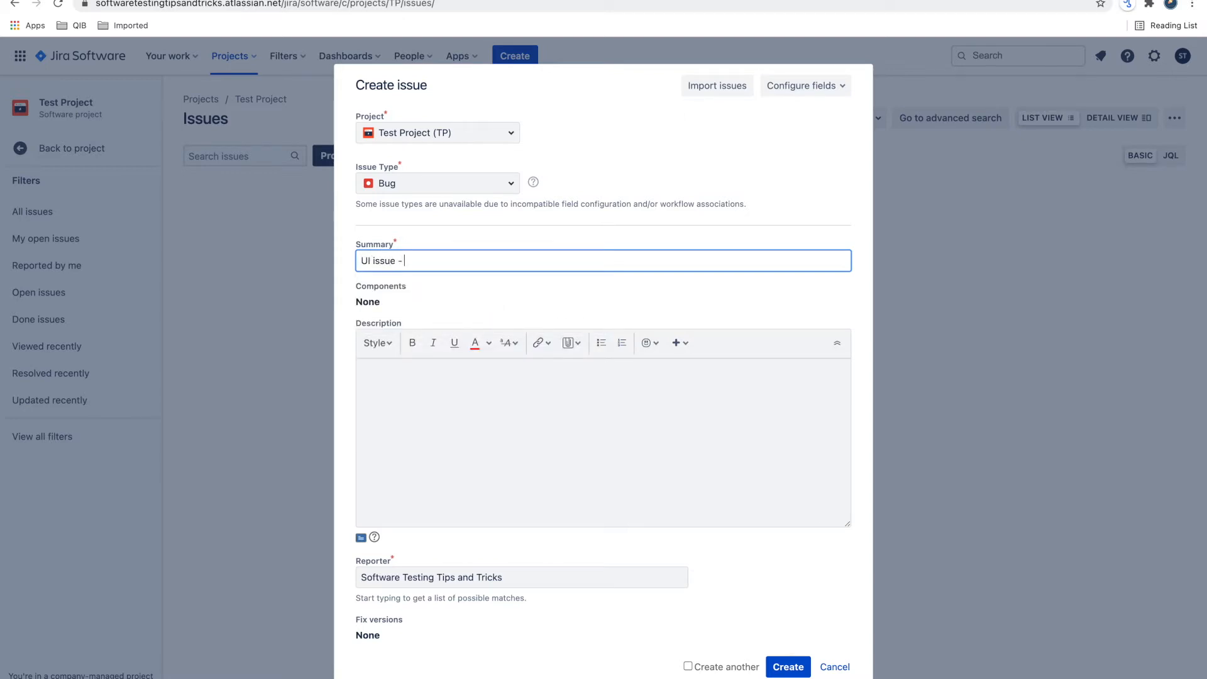
text(Button colorand text color is not user fri)
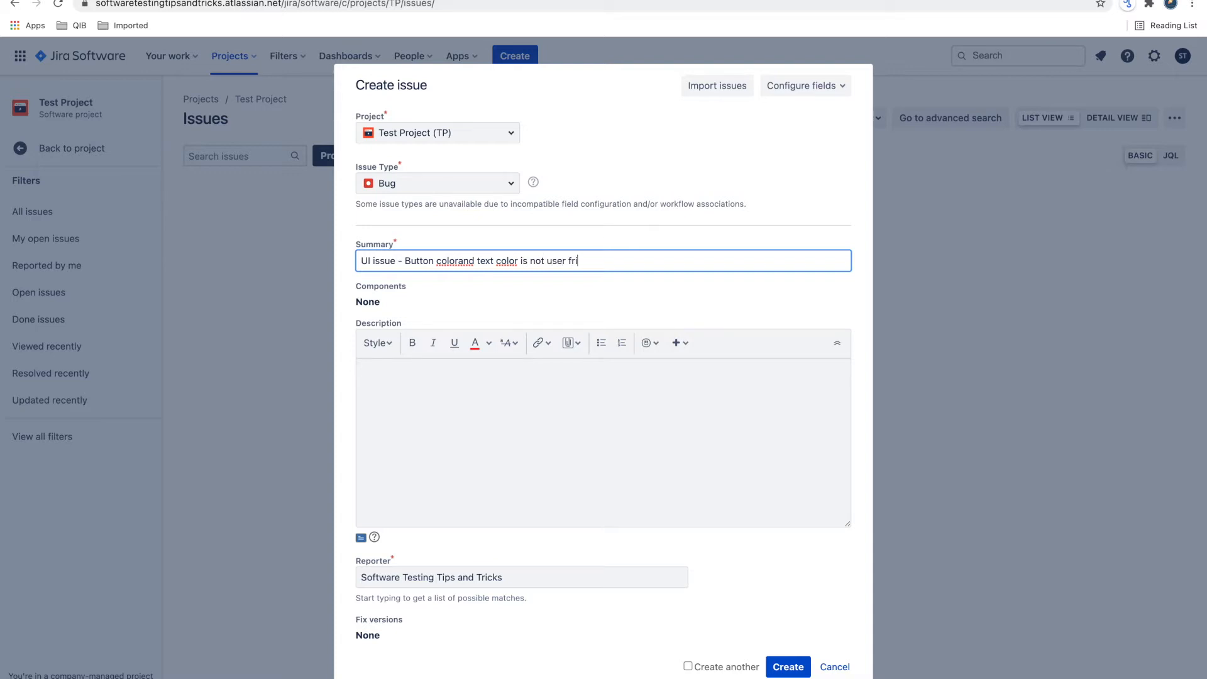
text(endly)
- Fix the missing space before "and" in the summary and insert "Submit" before "Button"
click(456, 261)
text(c)
key(BackSpace)
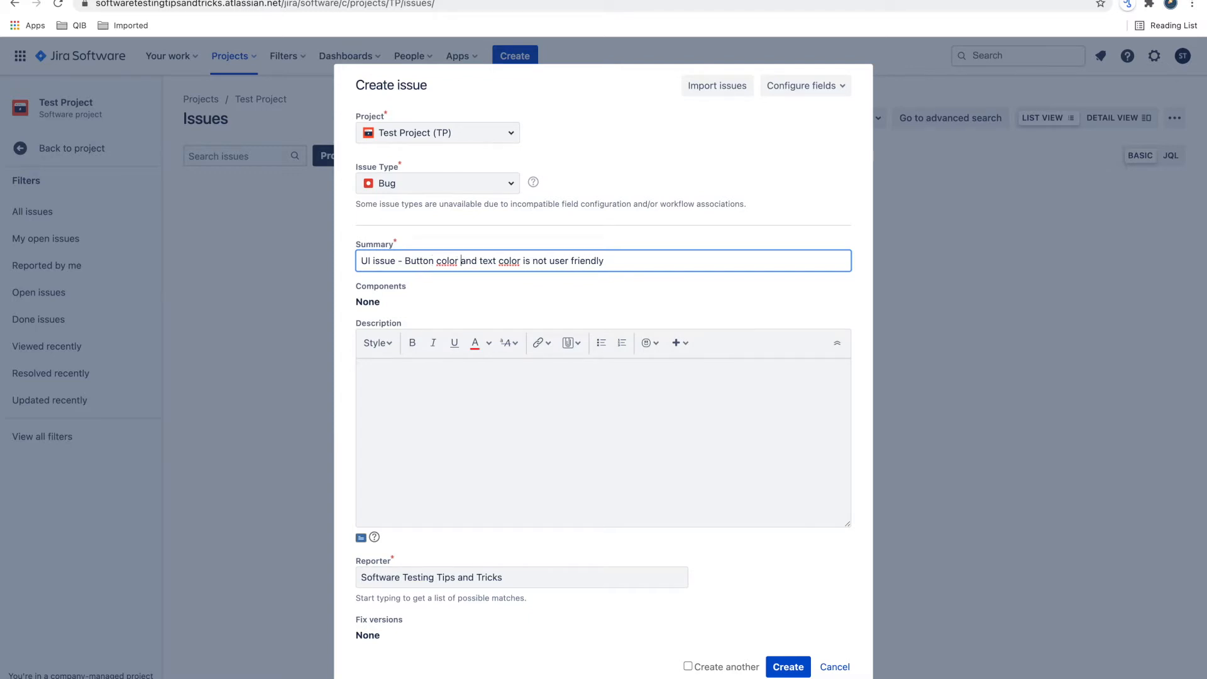
double_click(418, 261)
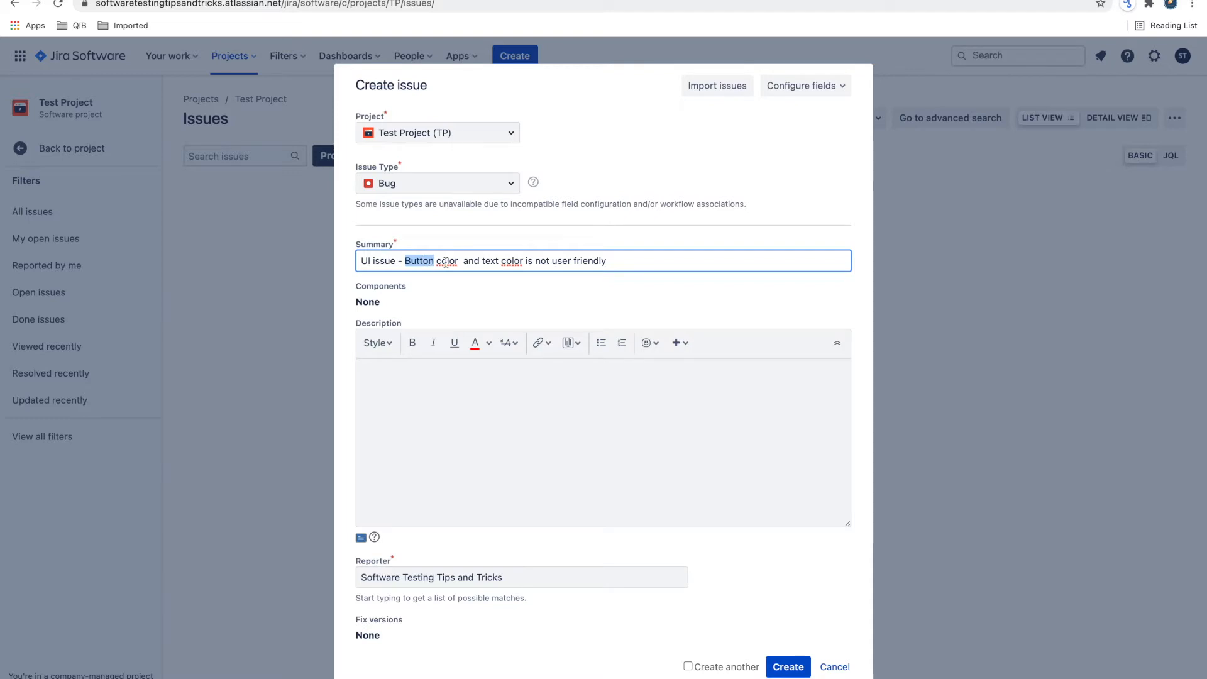
click(406, 261)
text(sub)
key(BackSpace)
key(BackSpace)
key(BackSpace)
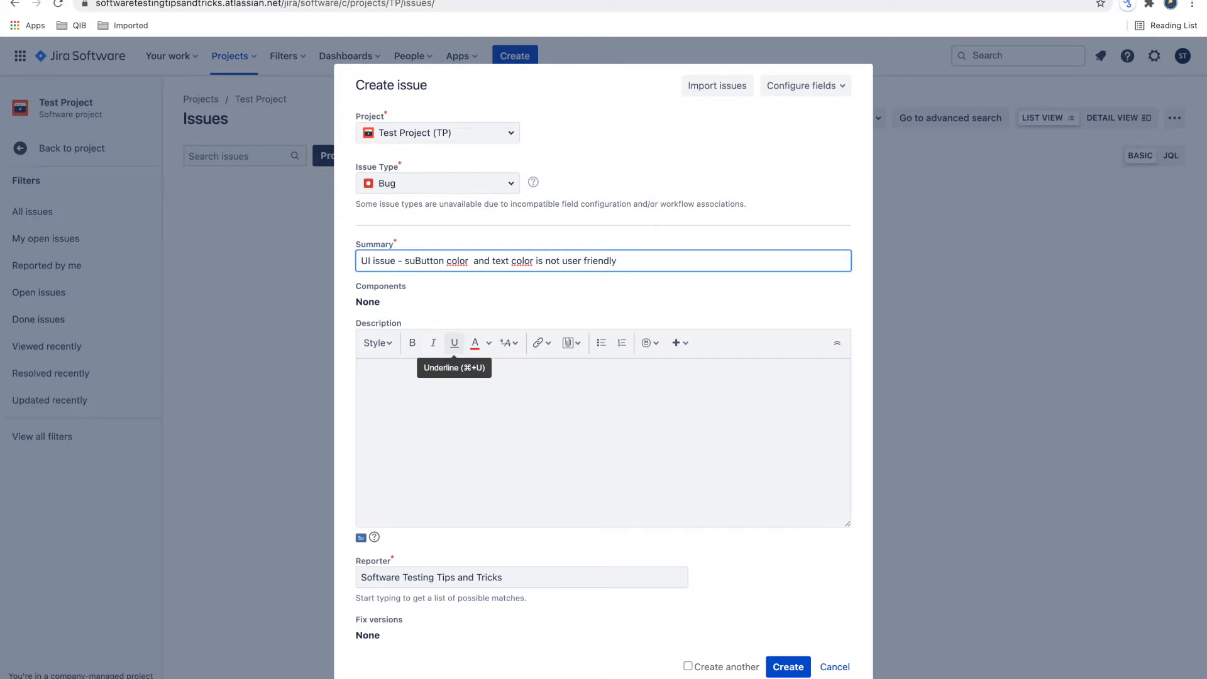
text(ubmi)
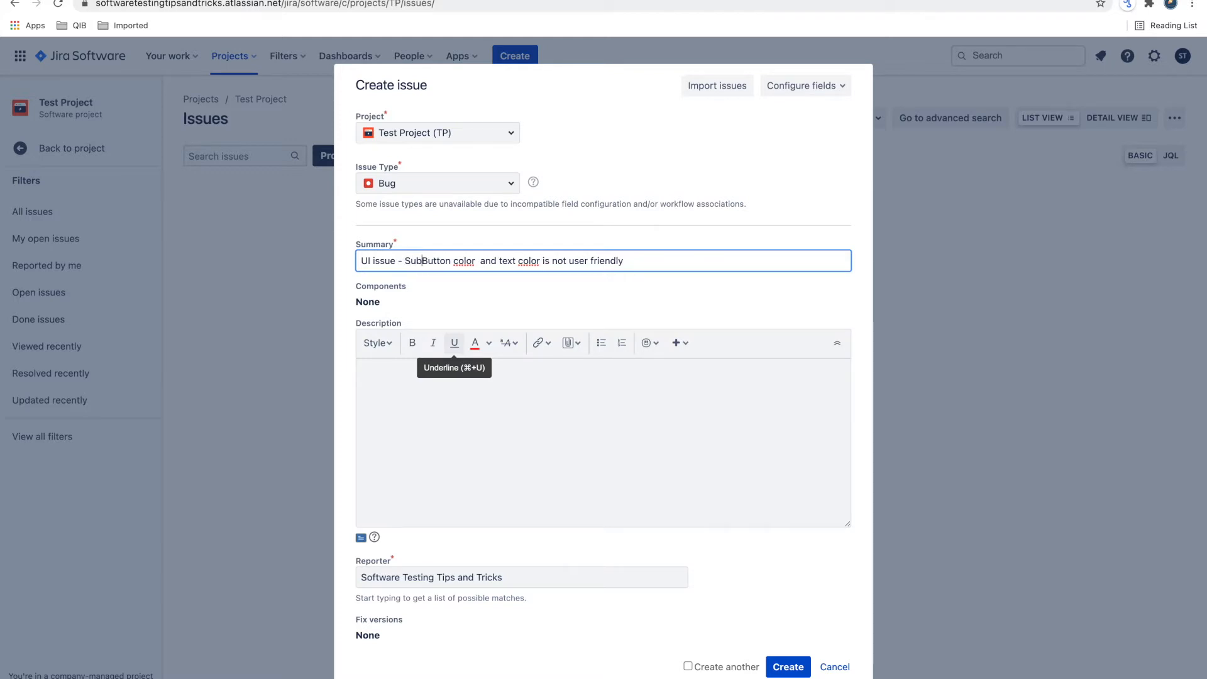
text(t)
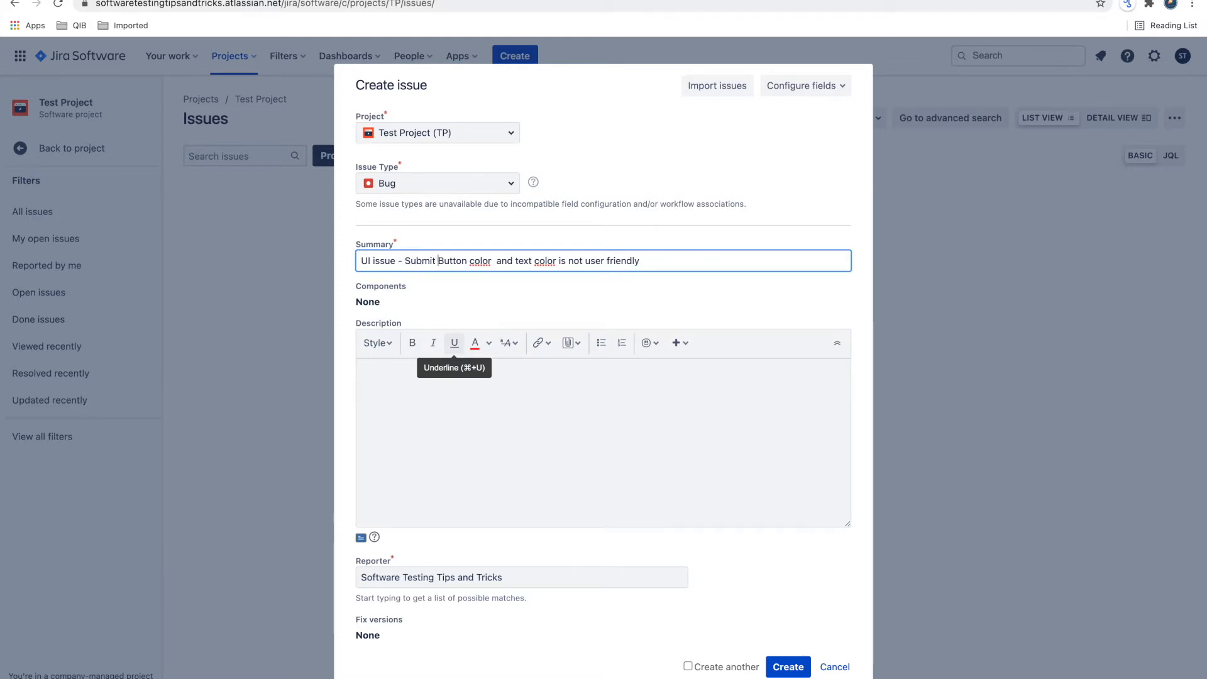
- Replace the whole summary with "When user tries to login with empty password it works!"
key(super+a)
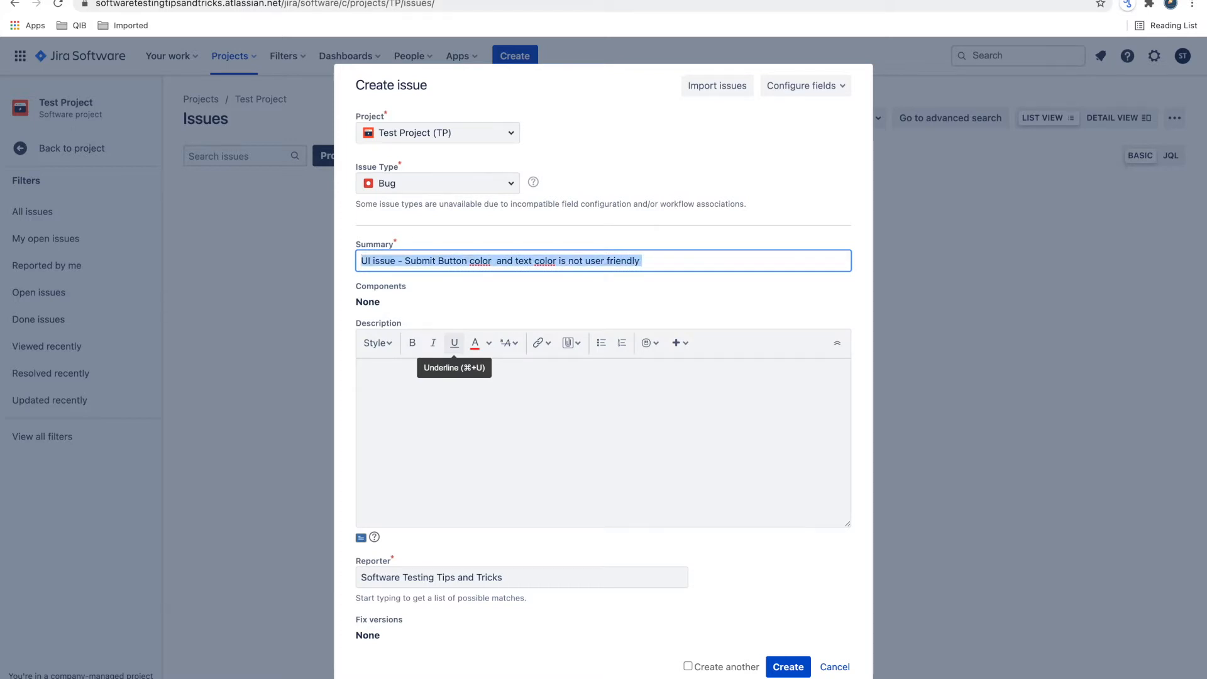
key(BackSpace)
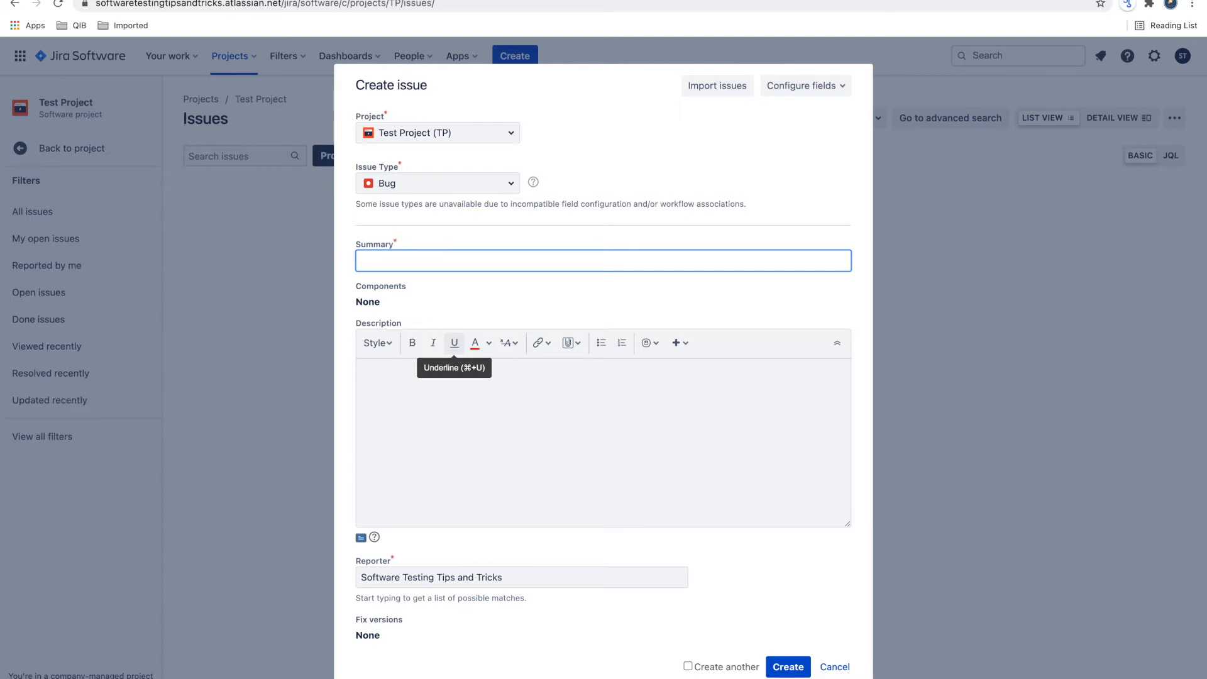
text(When user )
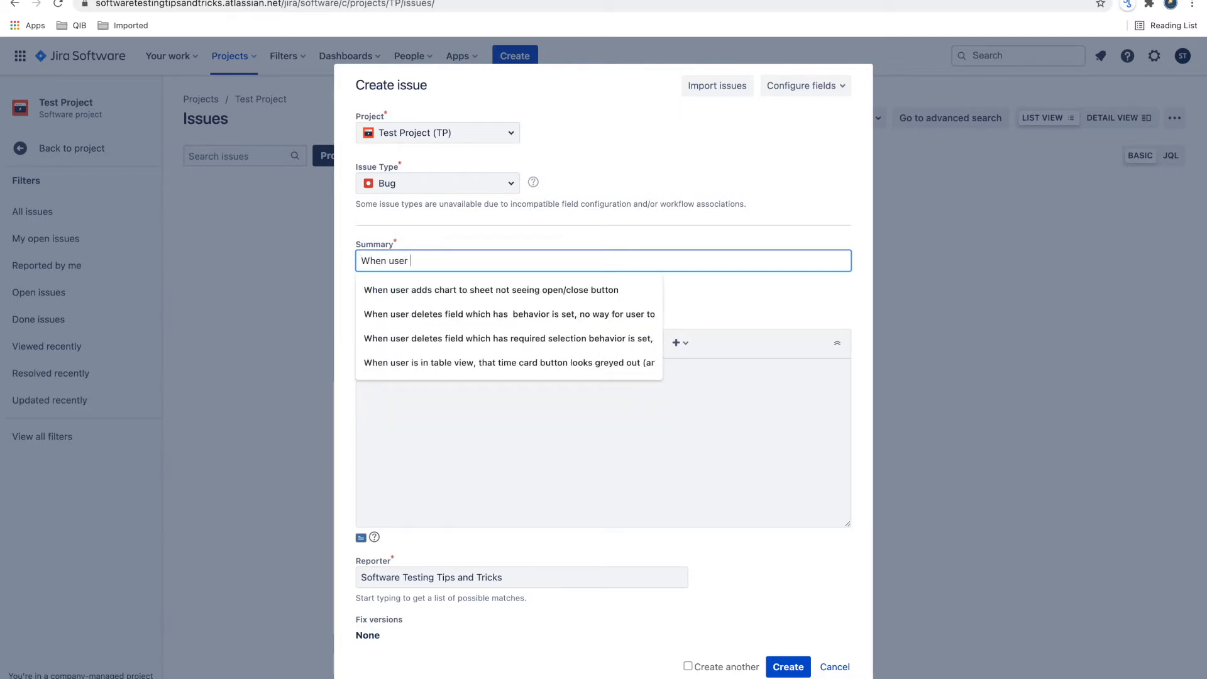
text(tries to login w)
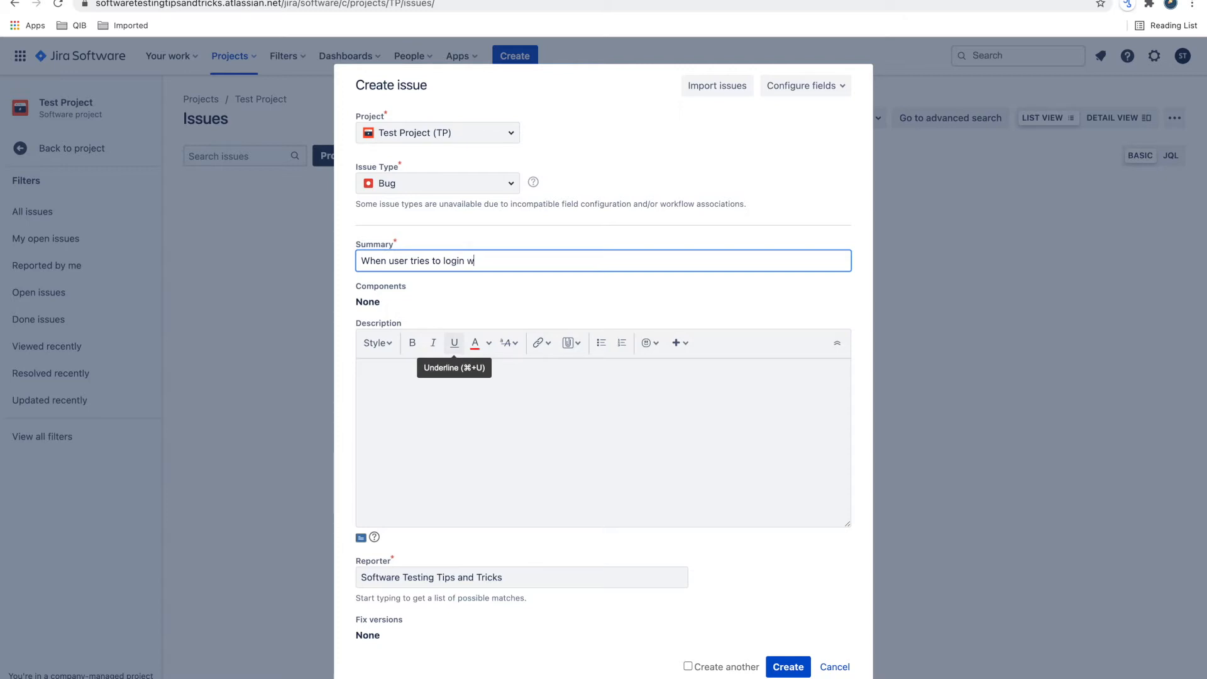
text(ith empty password it works!)
- Add the prefix "Login bug -" at the start of the summary
click(362, 260)
text(Login )
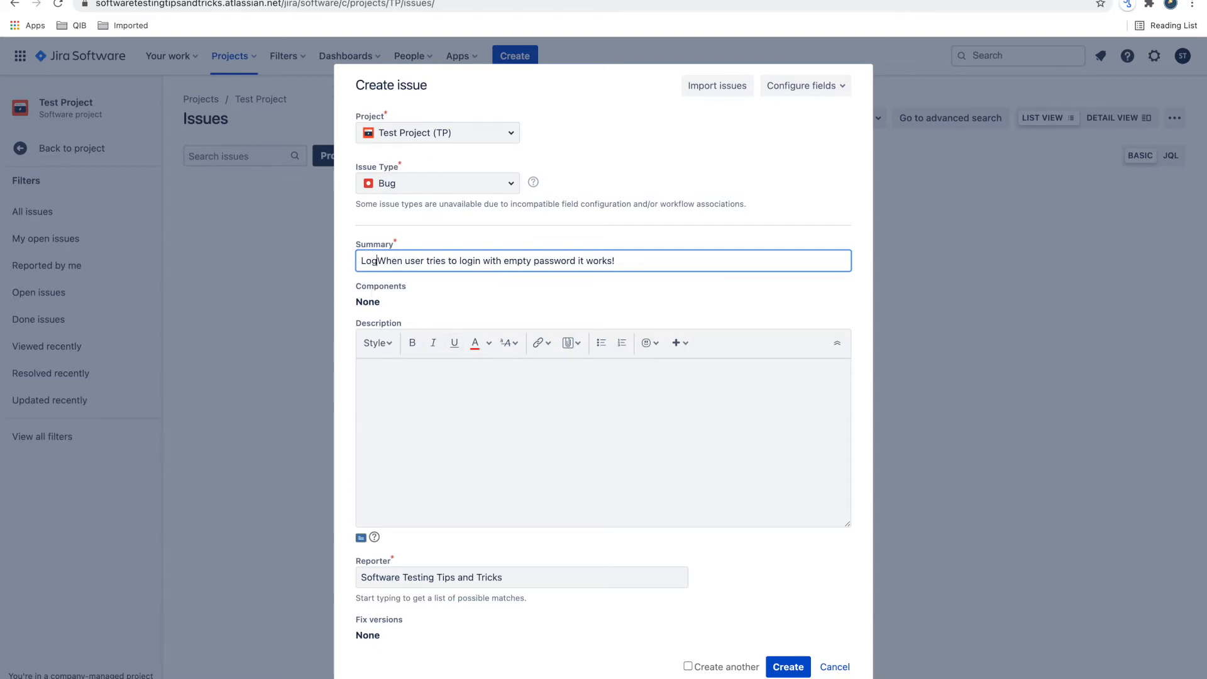
text(bug -)
- Remove the "Login bug -" prefix from the summary and add the wording "which should not"
key(ctrl+a)
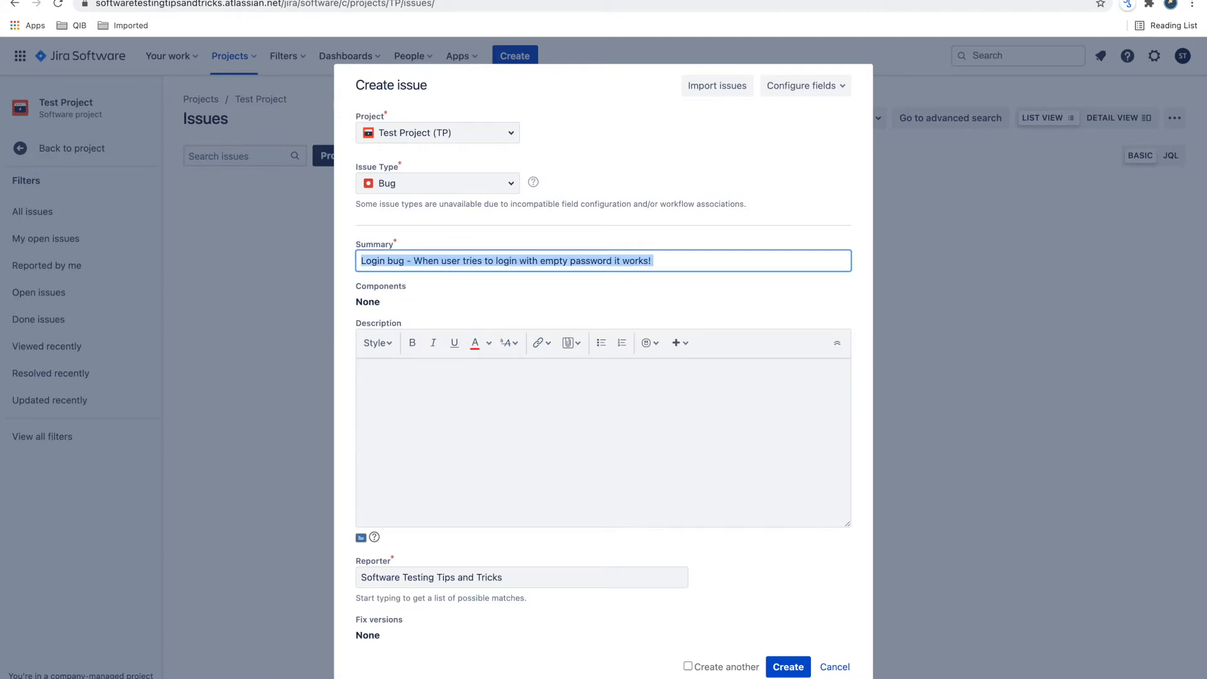
click(403, 260)
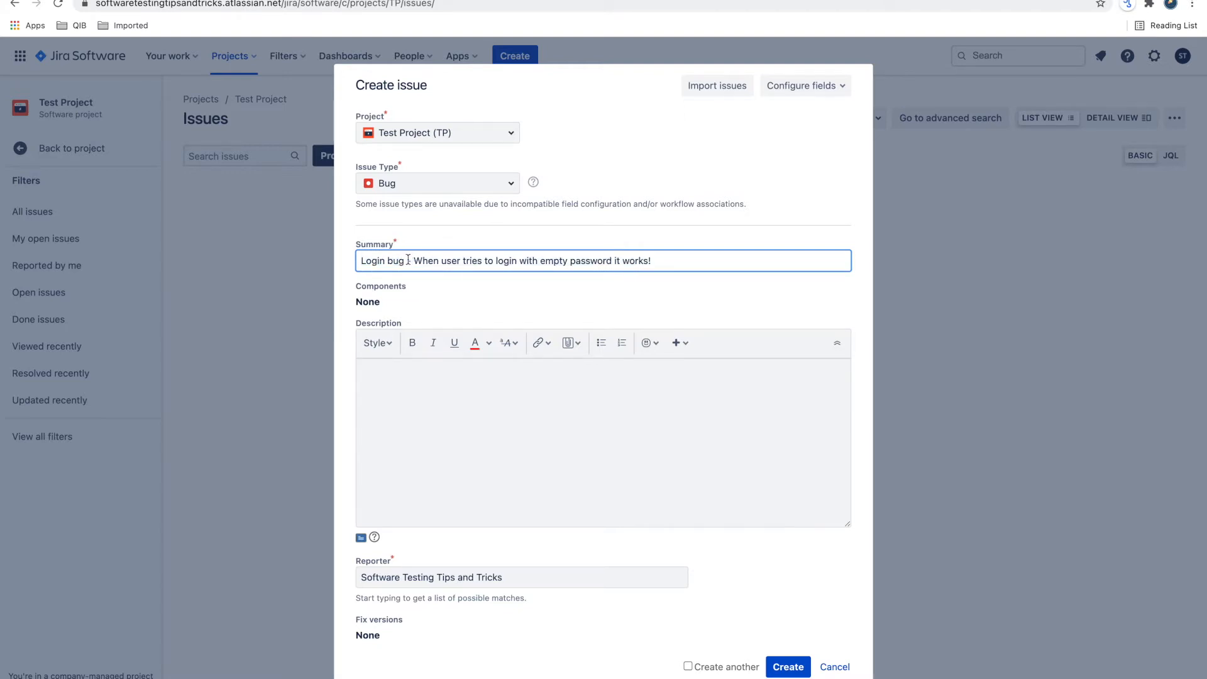
drag(413, 260, 315, 241)
key(BackSpace)
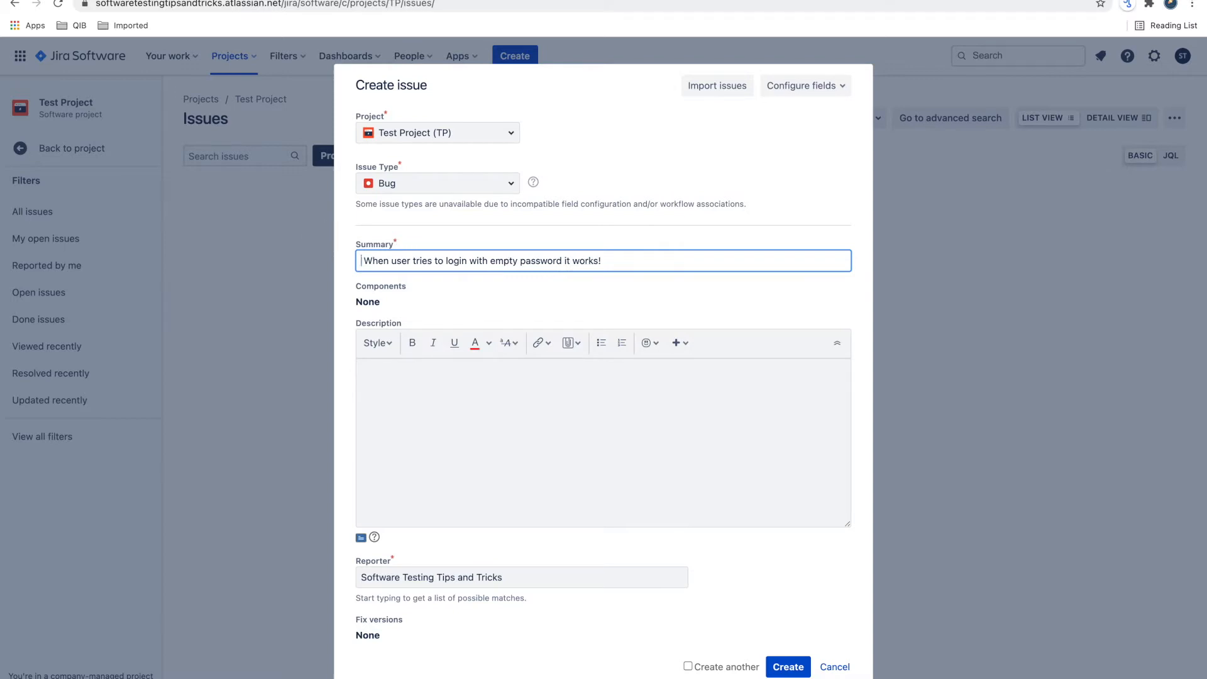
key(BackSpace)
text(whic)
text(h should )
text(not)
- Replace the summary with "User should not be able to login with empty password"
drag(677, 259, 481, 263)
key(BackSpace)
key(BackSpace)
key(BackSpace)
key(BackSpace)
key(BackSpace)
key(BackSpace)
key(BackSpace)
key(BackSpace)
key(BackSpace)
key(BackSpace)
key(BackSpace)
key(BackSpace)
key(BackSpace)
key(BackSpace)
key(BackSpace)
key(BackSpace)
key(BackSpace)
key(BackSpace)
key(BackSpace)
key(BackSpace)
key(BackSpace)
key(BackSpace)
key(BackSpace)
key(BackSpace)
key(BackSpace)
key(BackSpace)
text(User should not be )
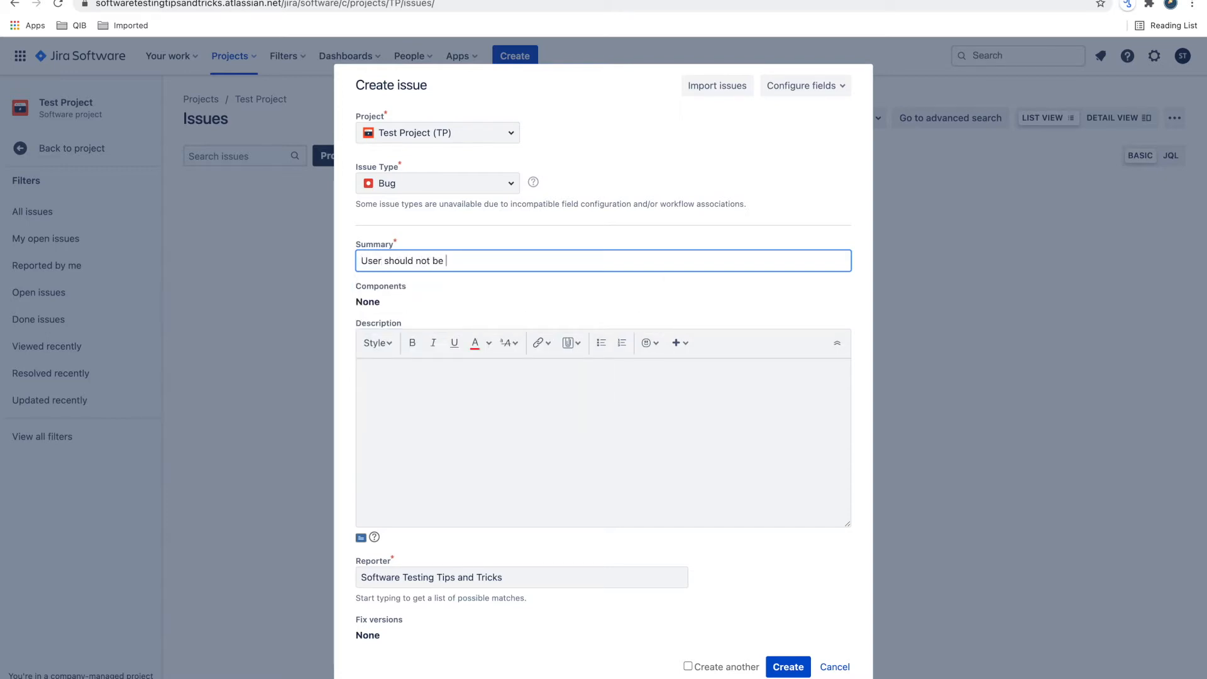
text(able to login with empty password)
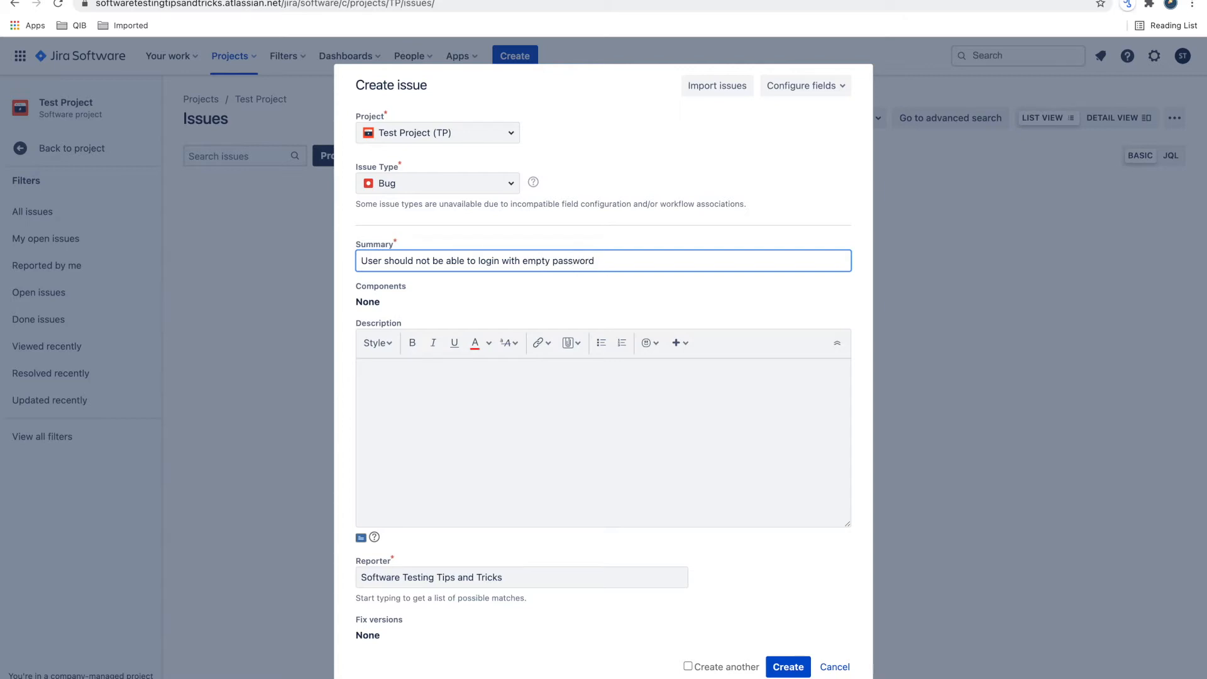
- Clear the summary, and switch the empty description to preview and back to editing
key(ctrl+a)
key(BackSpace)
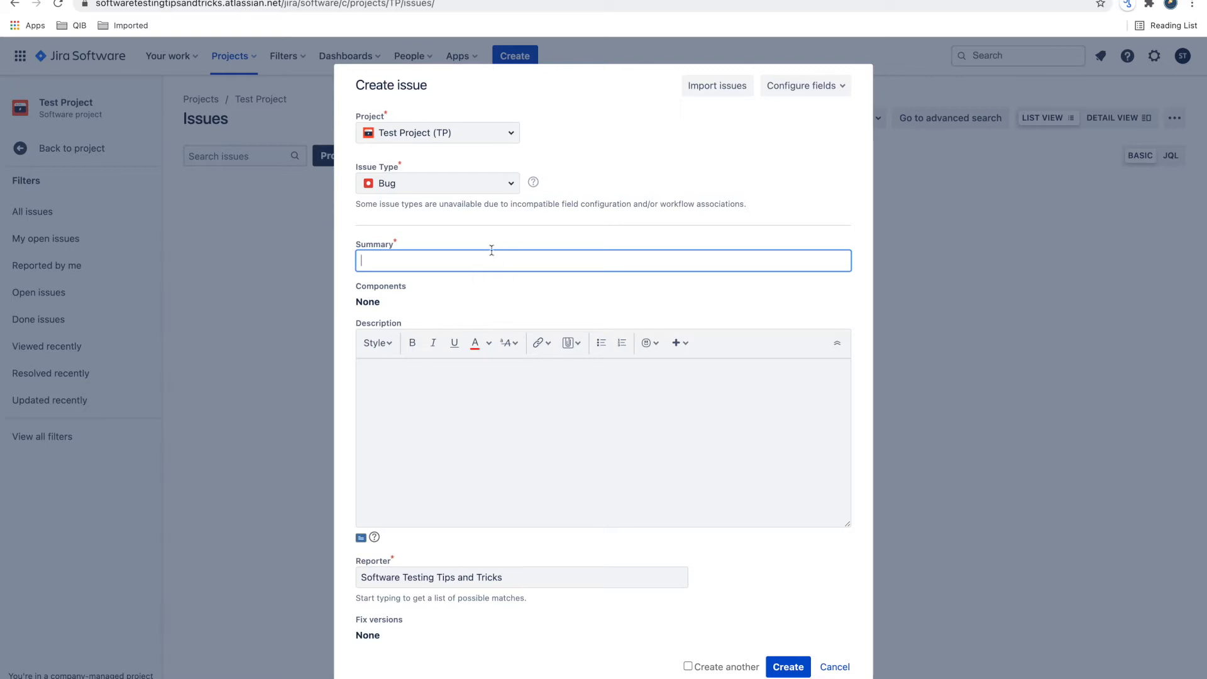
click(423, 418)
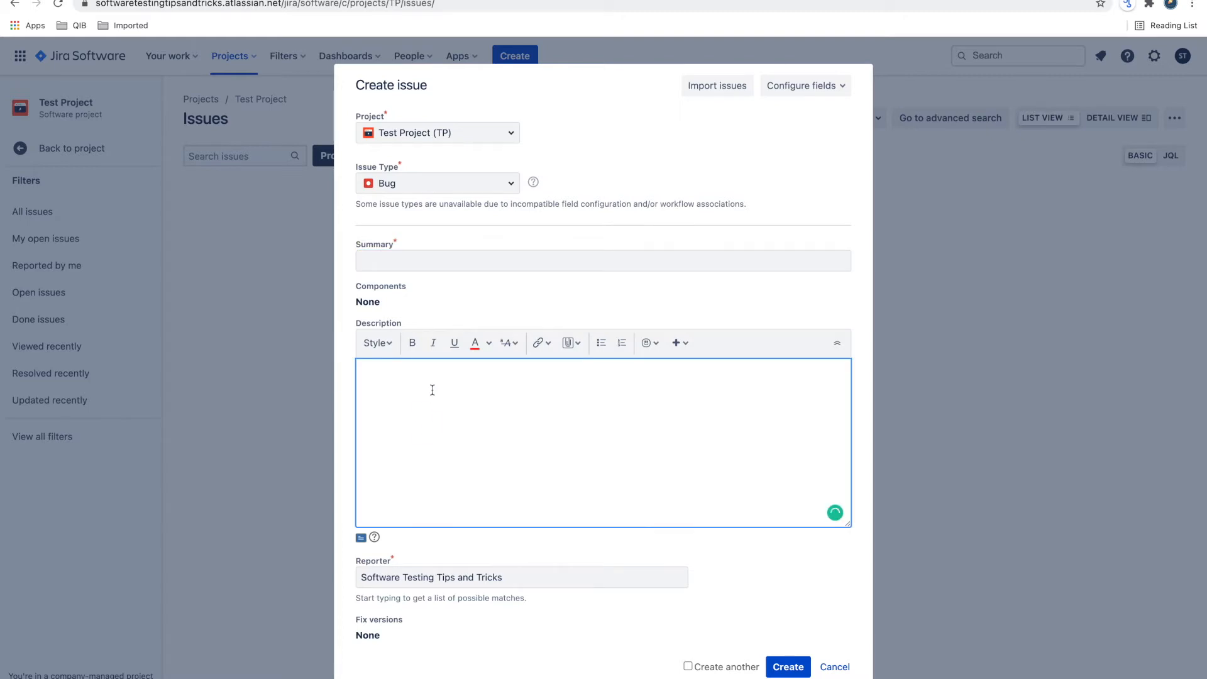
scroll(432, 389, down, 3)
scroll(432, 390, up, 3)
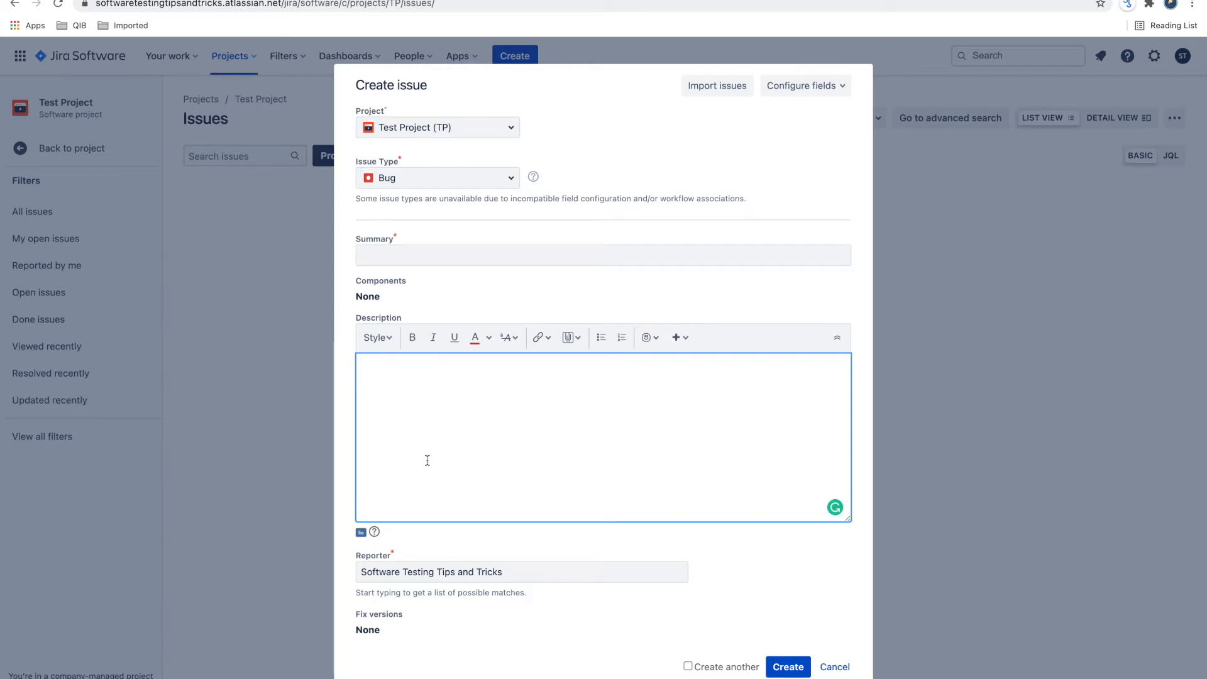
click(361, 535)
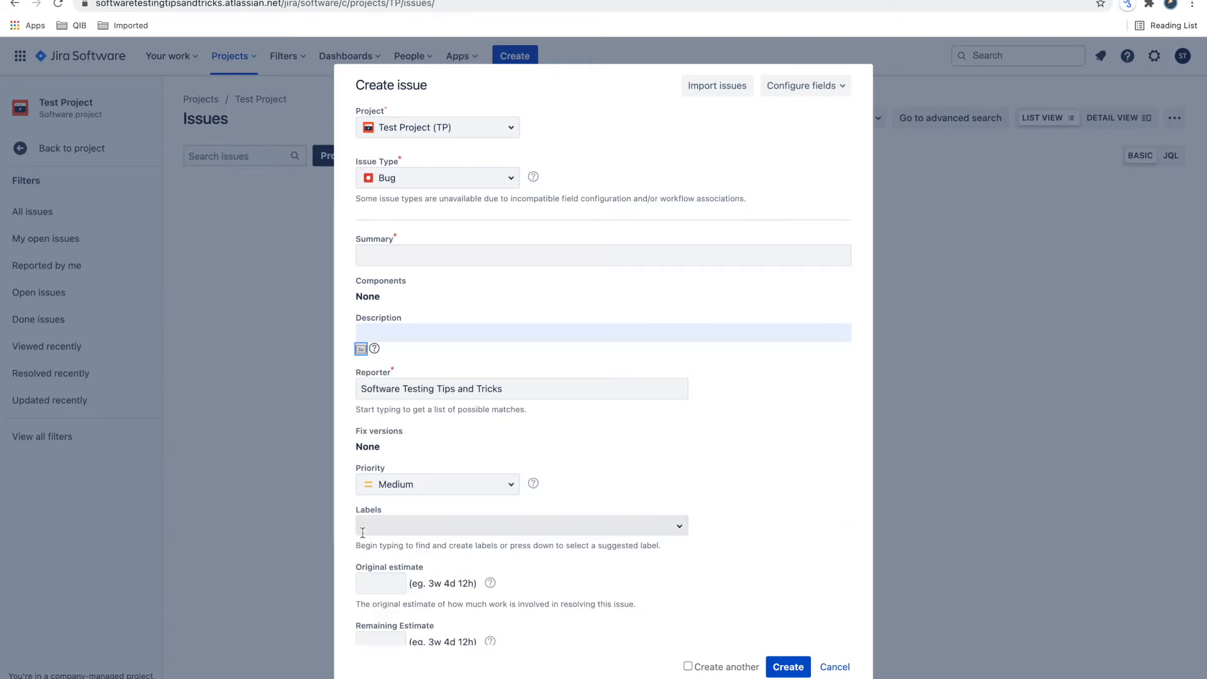
click(361, 349)
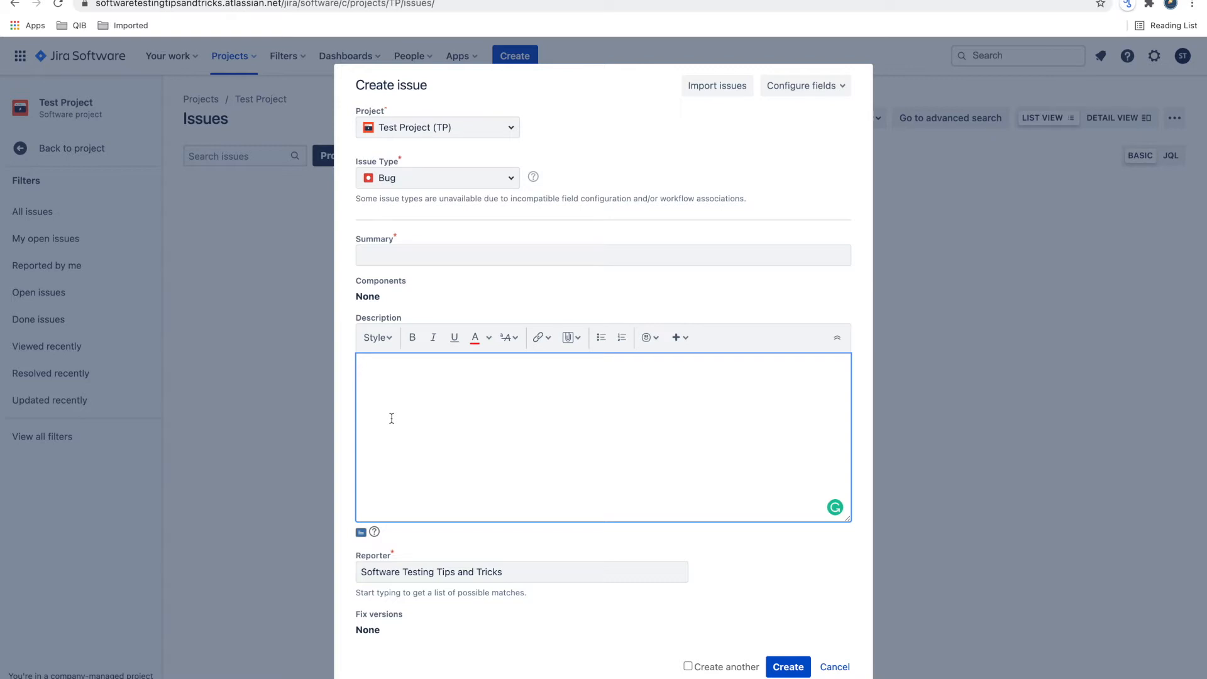
- Begin the description with the heading "Issue steps" and the lines "- Go to URL" and "- click on log in"
text(Issue steps )
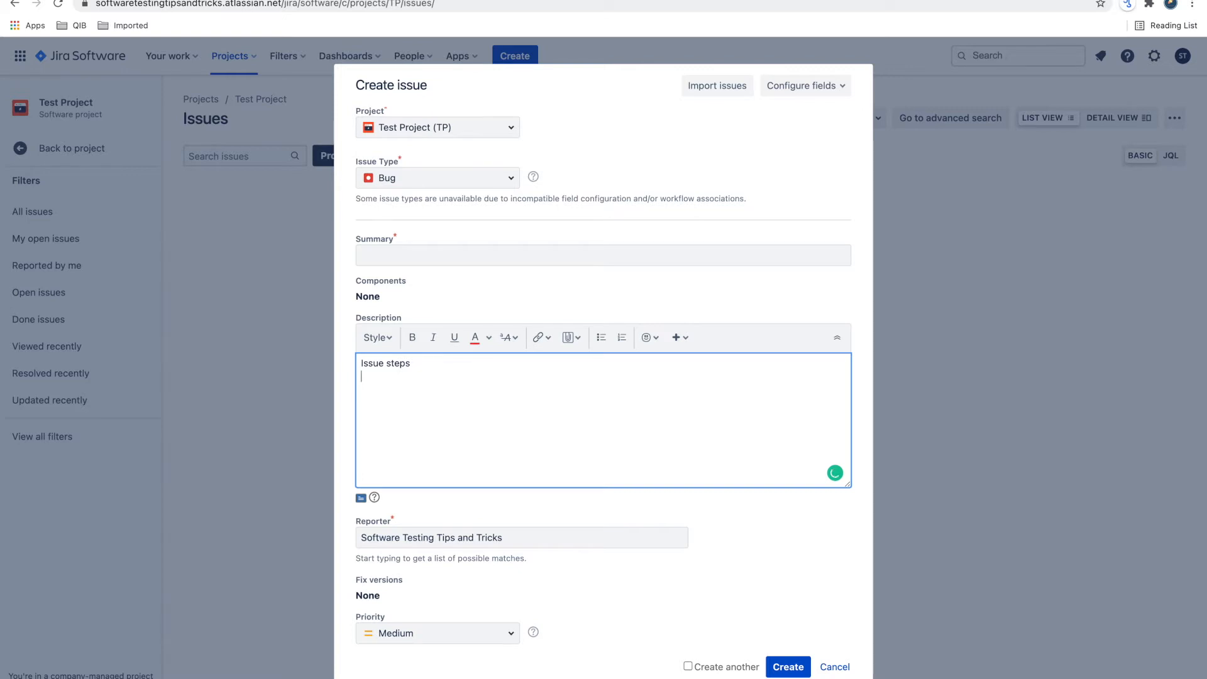
text(- Go to U)
text(RL)
text(- click on lo)
text(gibn)
key(BackSpace)
key(BackSpace)
text(n)
key(Return)
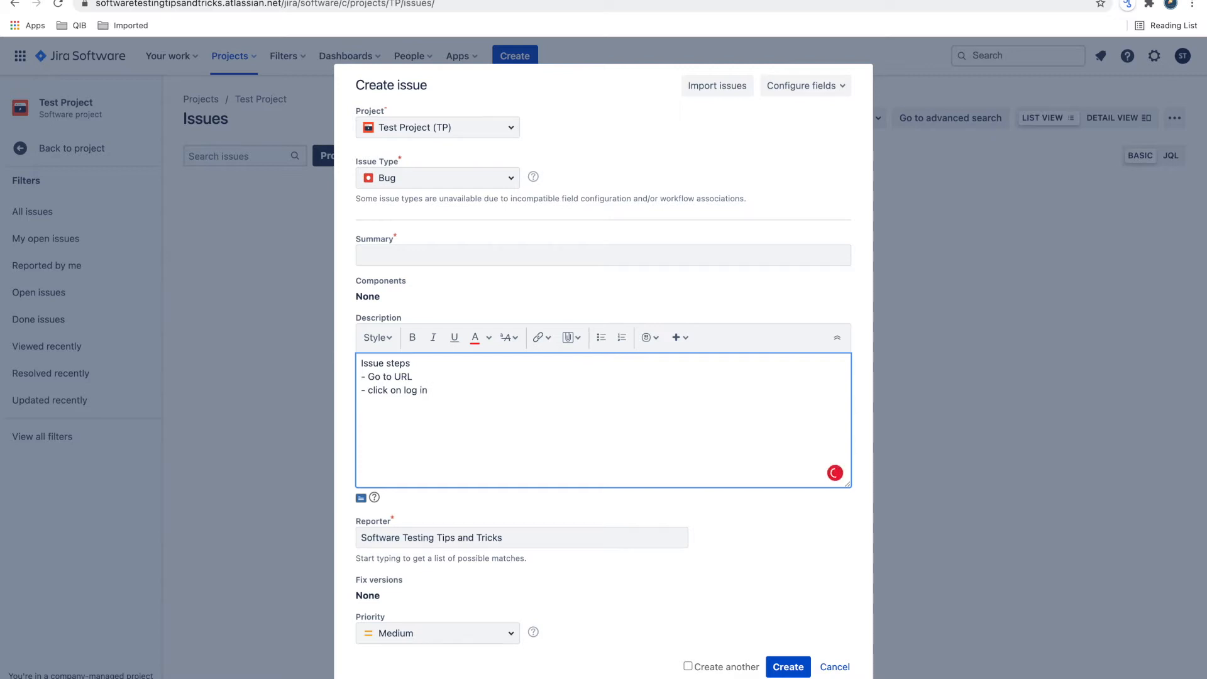
- Add the lines "- enter username", "- do not enter password", "- click on login" and "- user is able to login" to the issue steps
text(- enter u)
text(sername)
text(do not en)
text(ter passw)
text(ord )
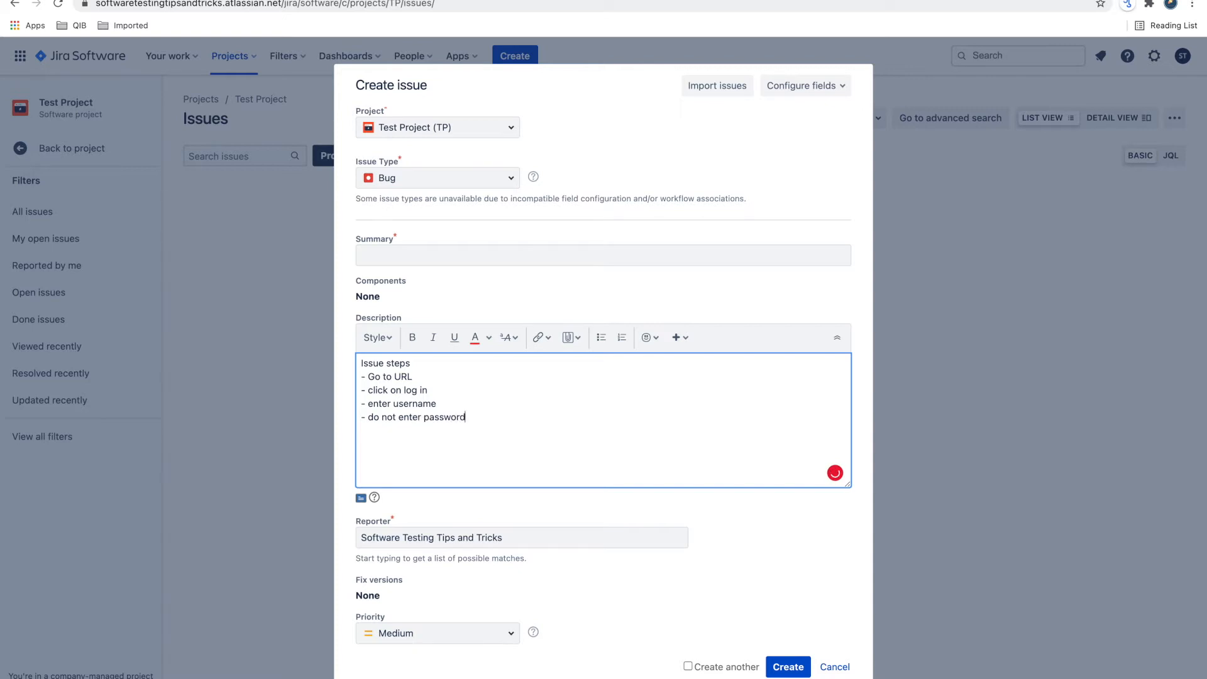
text(- click on lo)
text(gin )
text(- user is ab)
text(le to logi)
text(n)
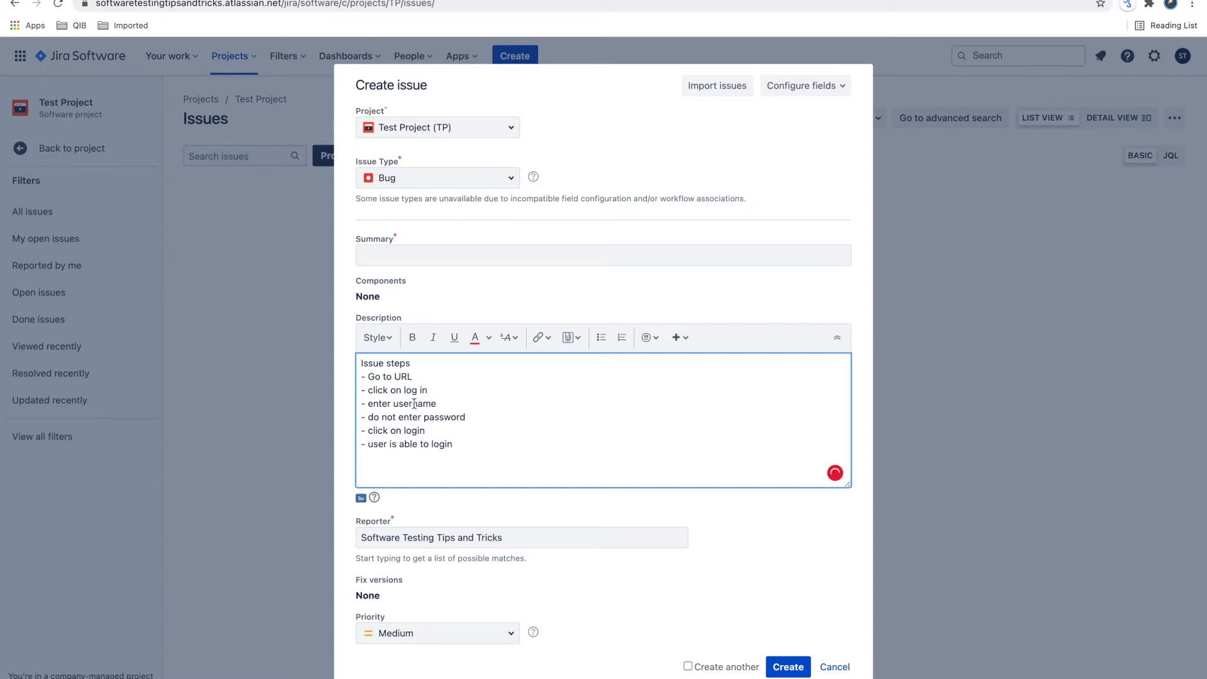
- Append "- testUser" to the "enter username" line in the description
click(440, 403)
text(- testUser)
click(460, 403)
drag(460, 403, 534, 397)
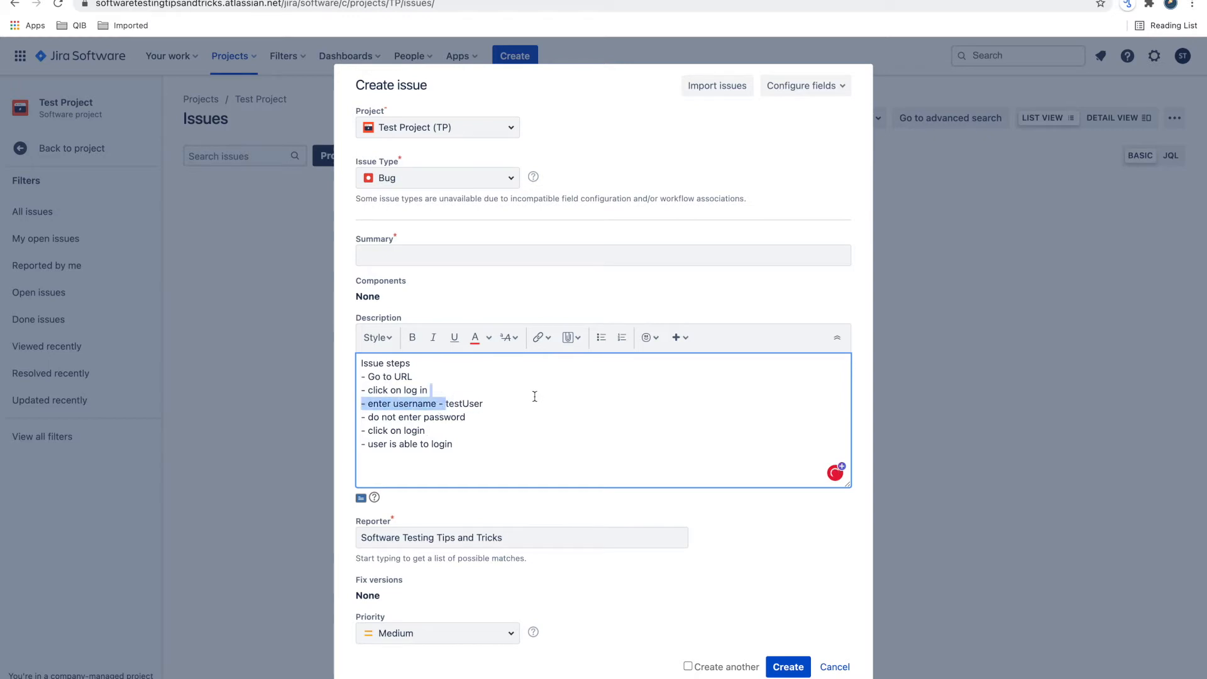
double_click(480, 401)
- Add an "Expected behavior" section below the issue steps with the line "- User should not be able to login with empty password"
click(496, 440)
key(Return)
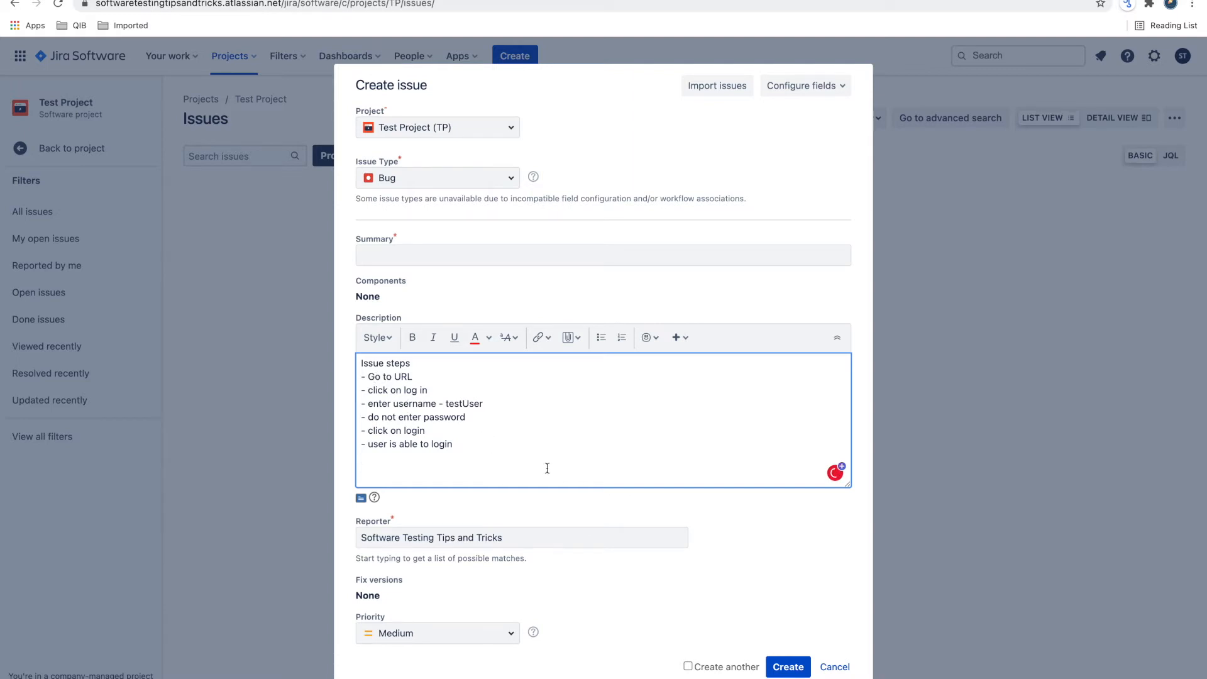
text(Expected behaviotr)
key(Return)
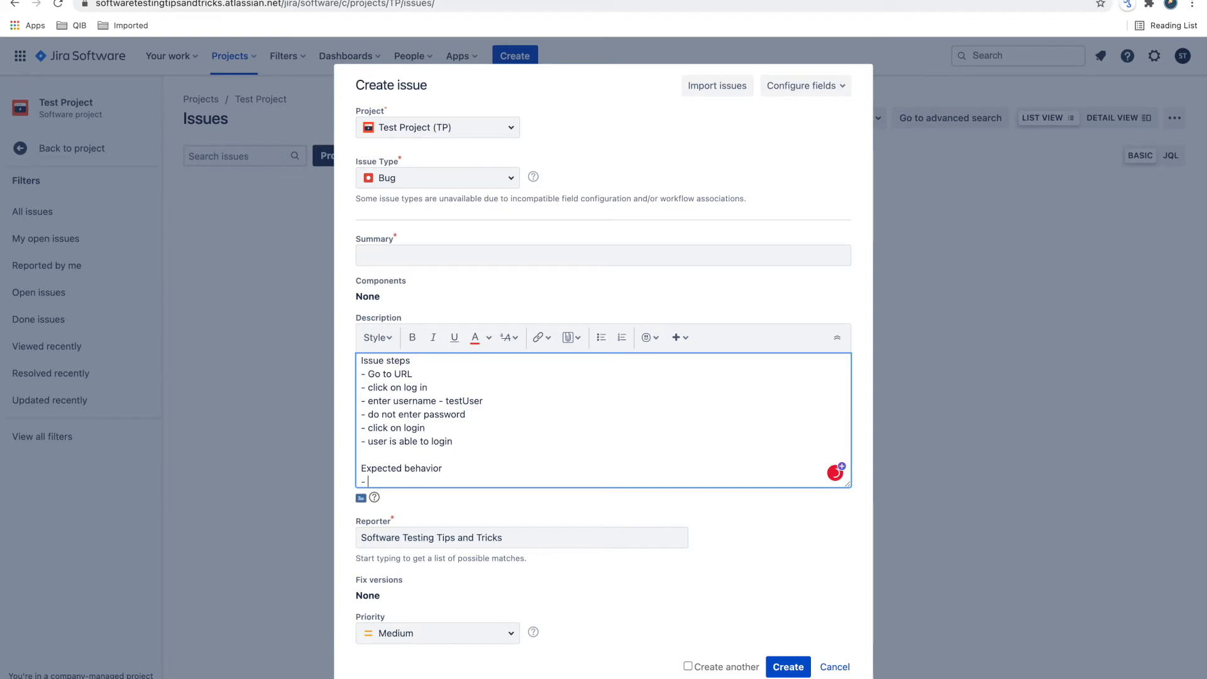
text(- User should not be able to login wit)
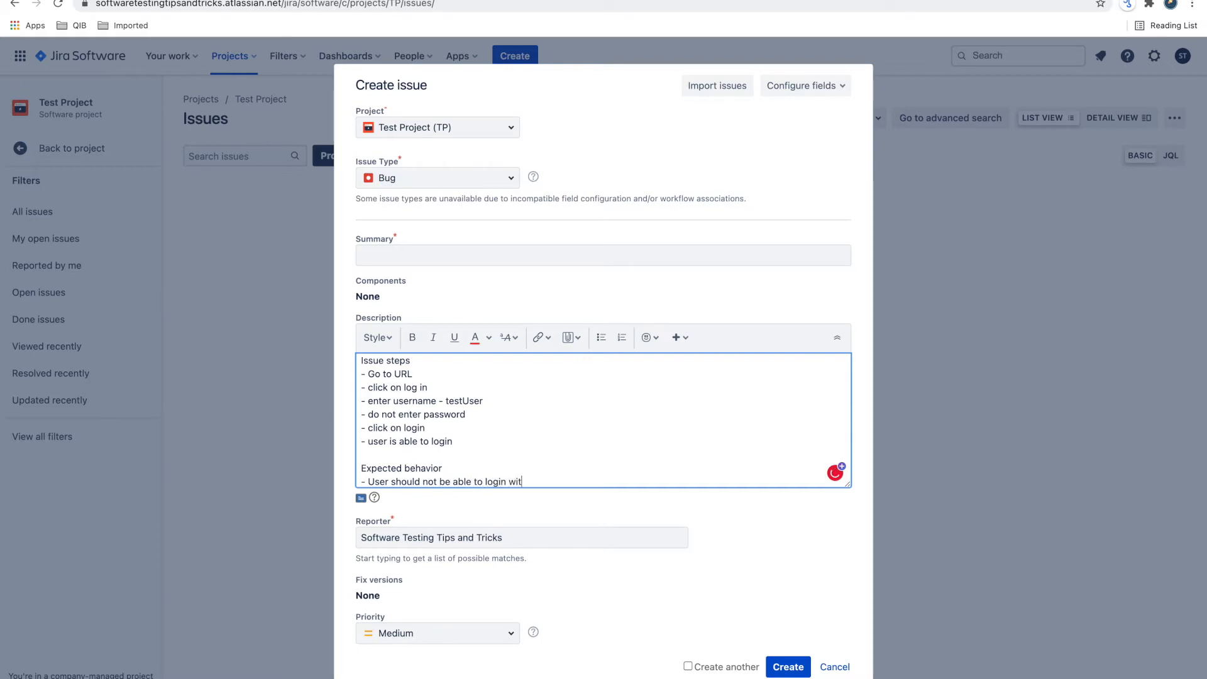
text(h empty password)
key(Return)
key(Return)
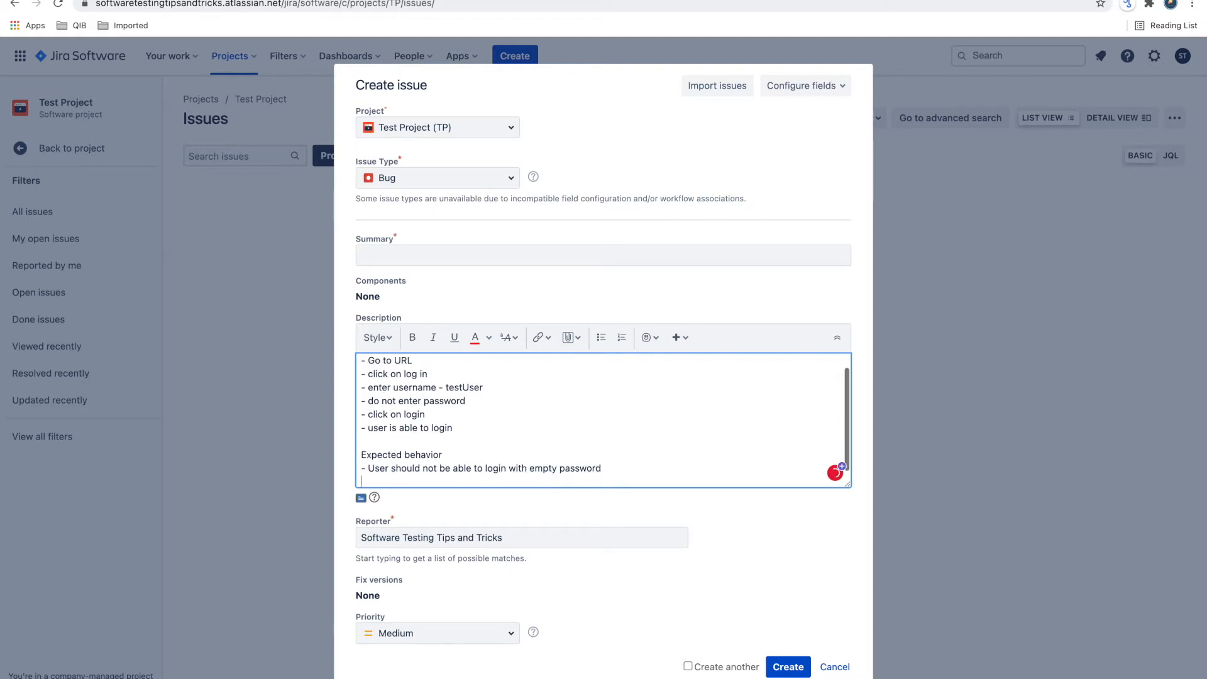
- Add a "Current Behavior" section below the expected behavior with the line "- User is able to login with empty password"
text(Current)
text(Behavior)
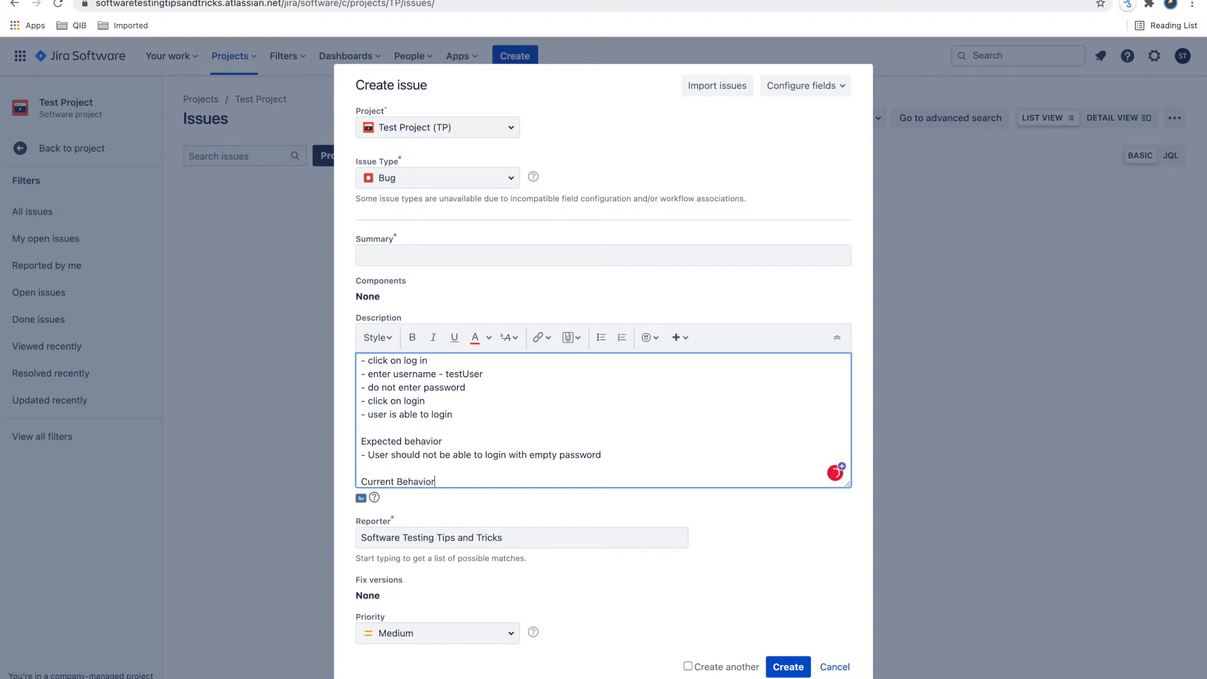
key(Return)
text(- User is abl)
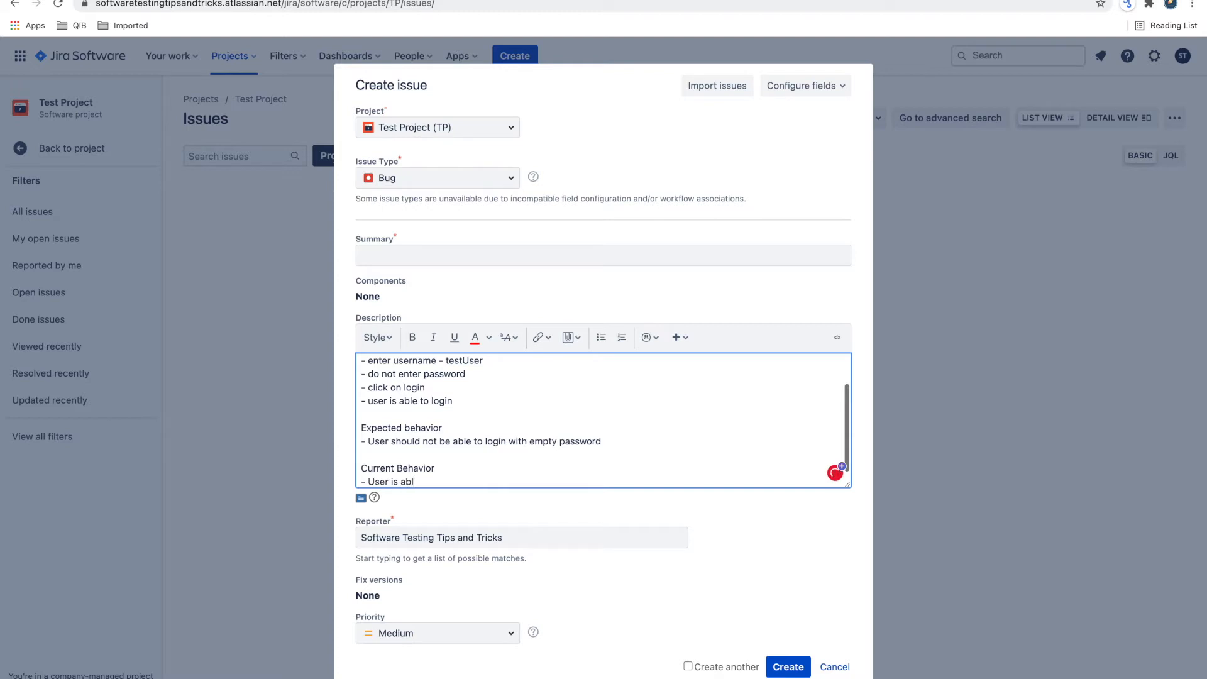
text(e to login with empty password)
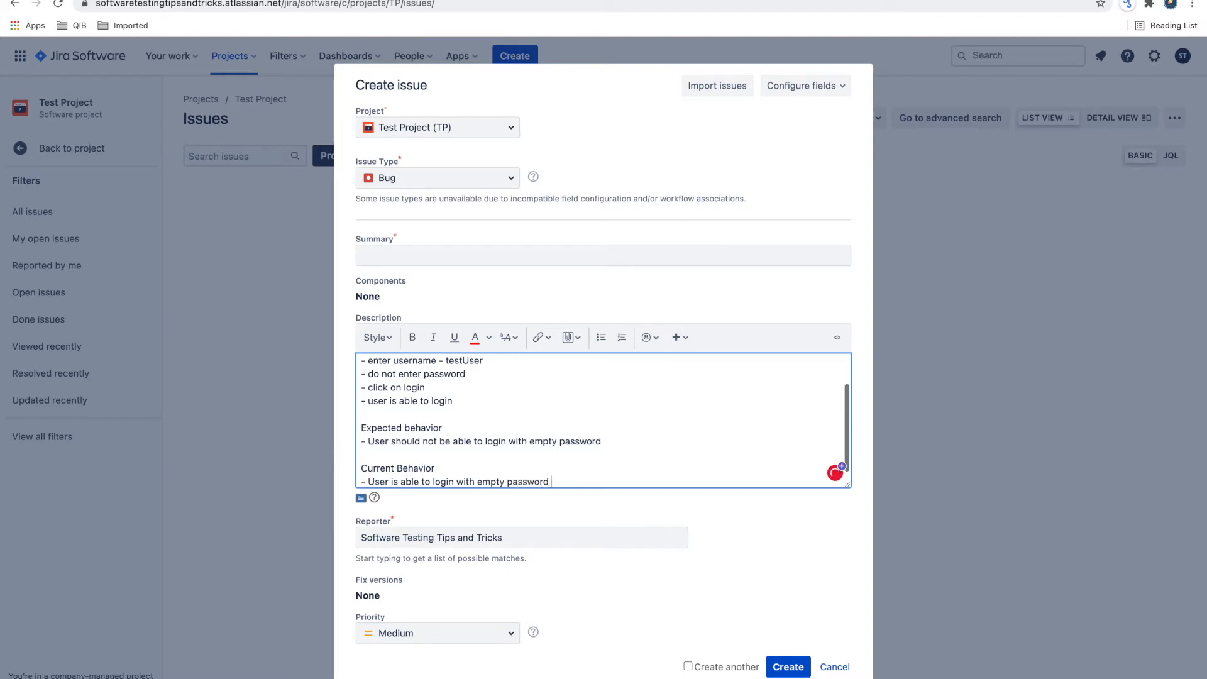
key(Return)
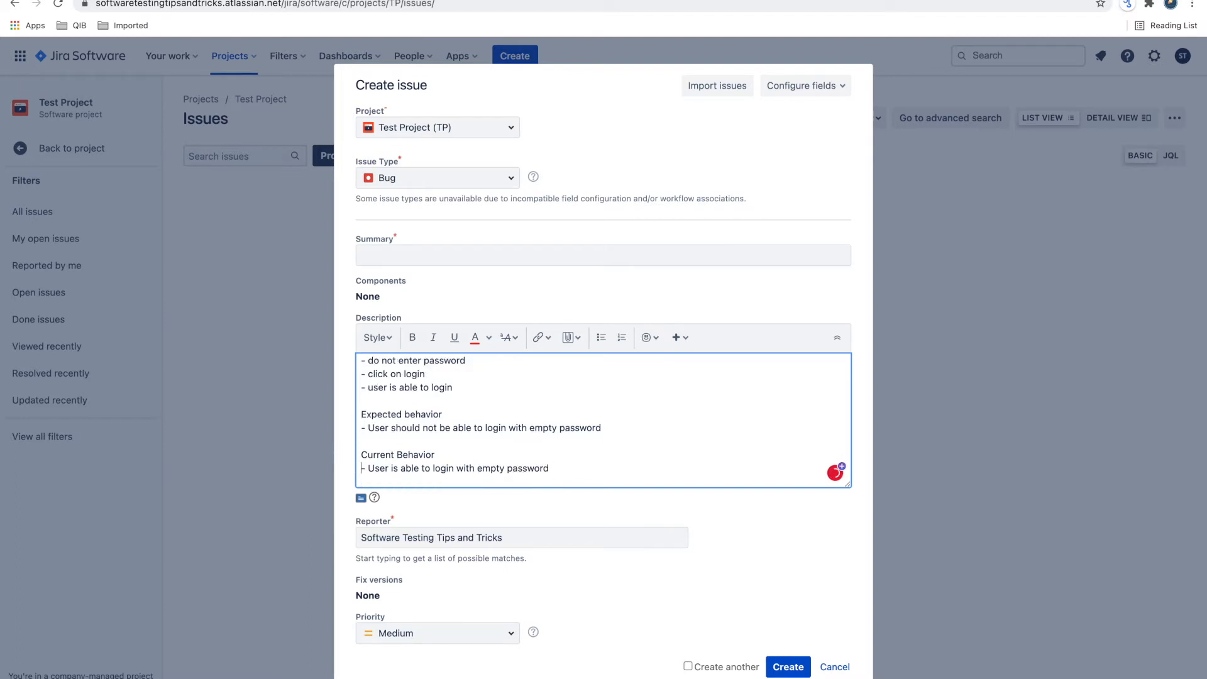
- Add the line "Browers - chrome, safari" below the current behavior section of the description
scroll(361, 374, up, 2)
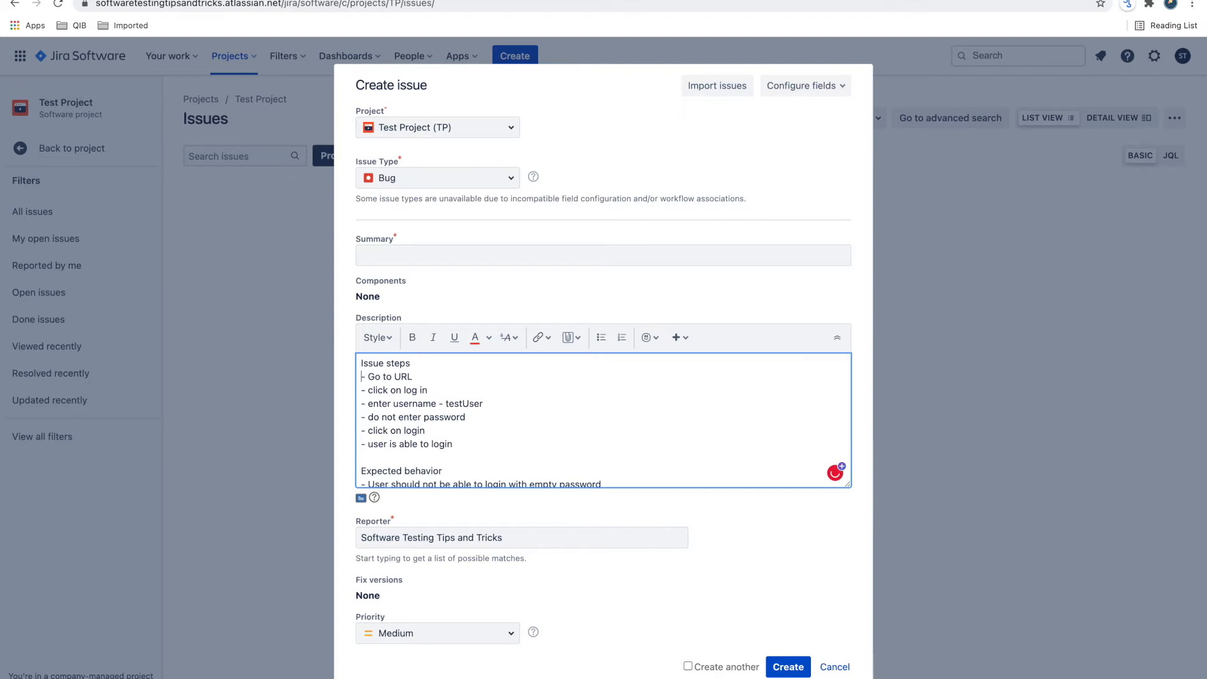
scroll(362, 403, down, 2)
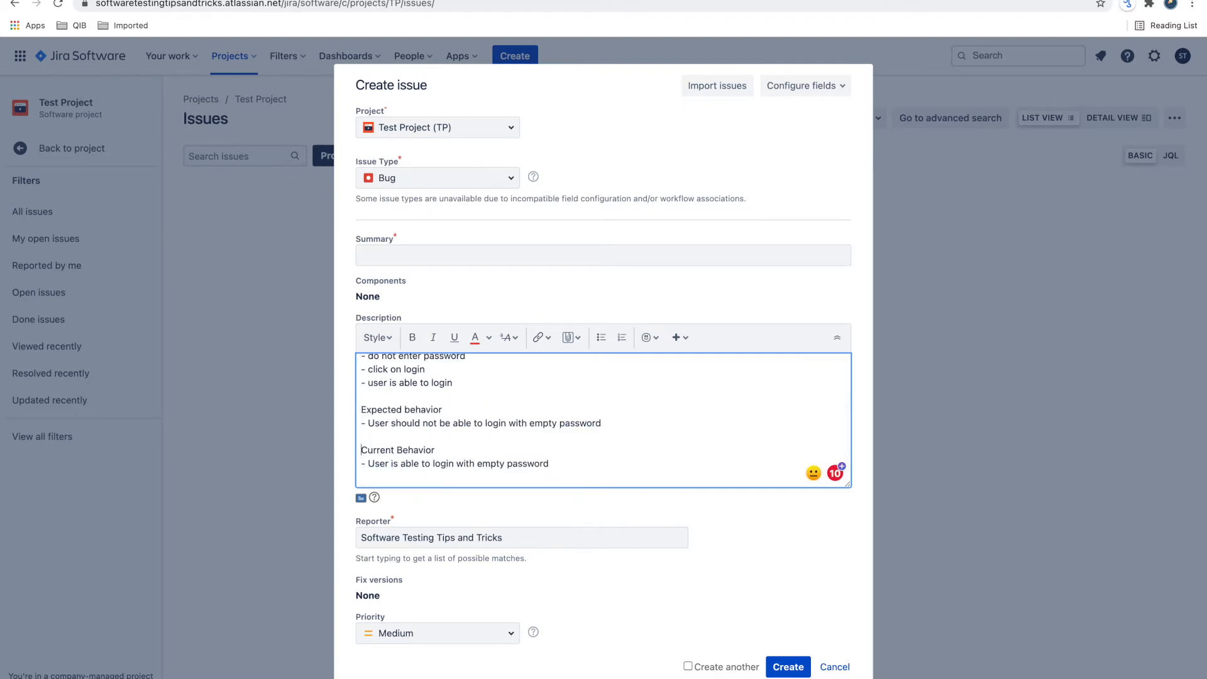
scroll(362, 369, up, 3)
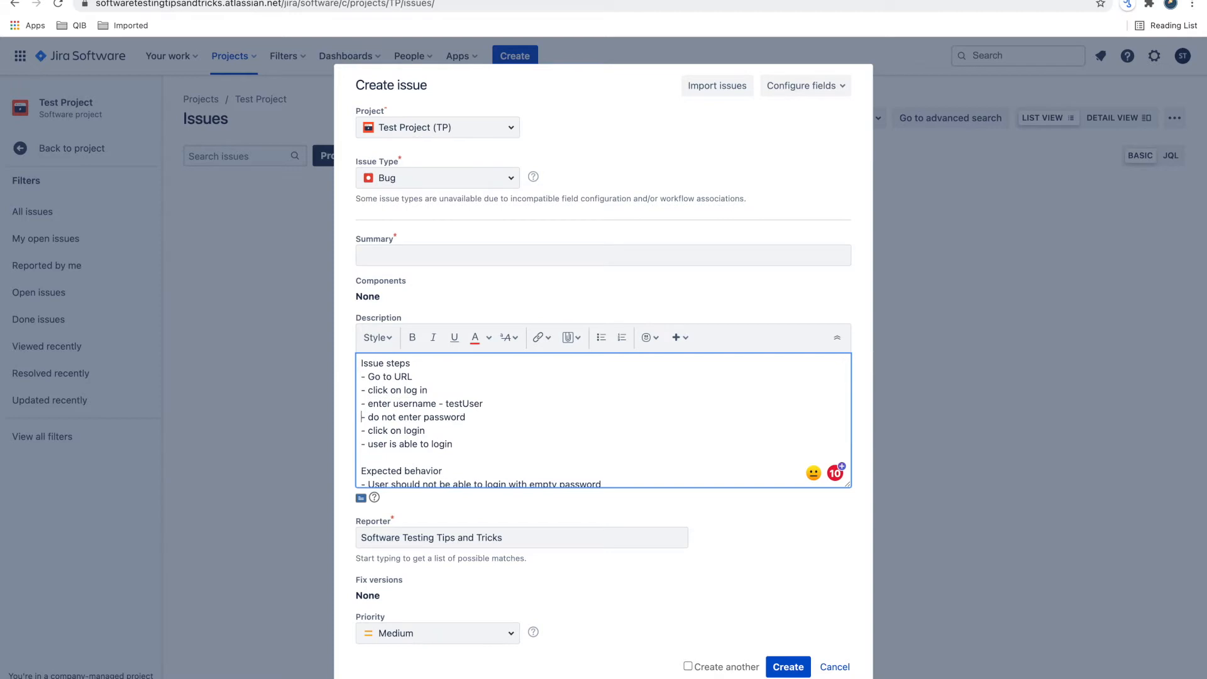
scroll(362, 417, down, 3)
key(Return)
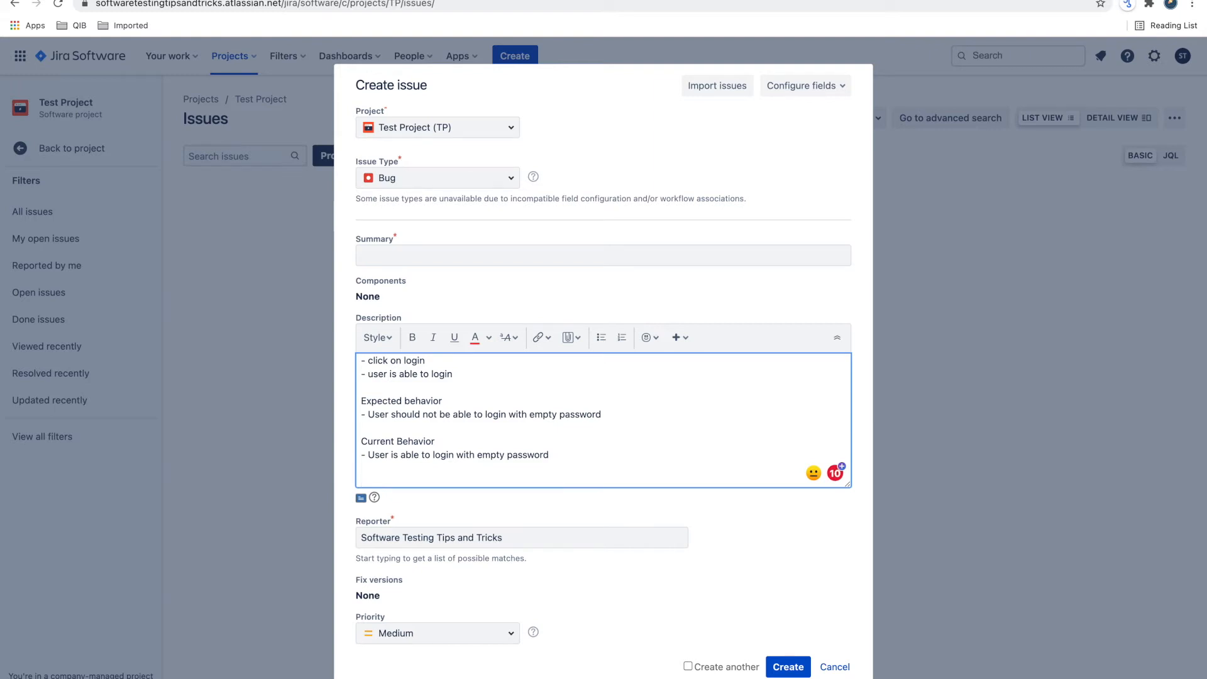
text(Browers)
scroll(502, 641, down, 5)
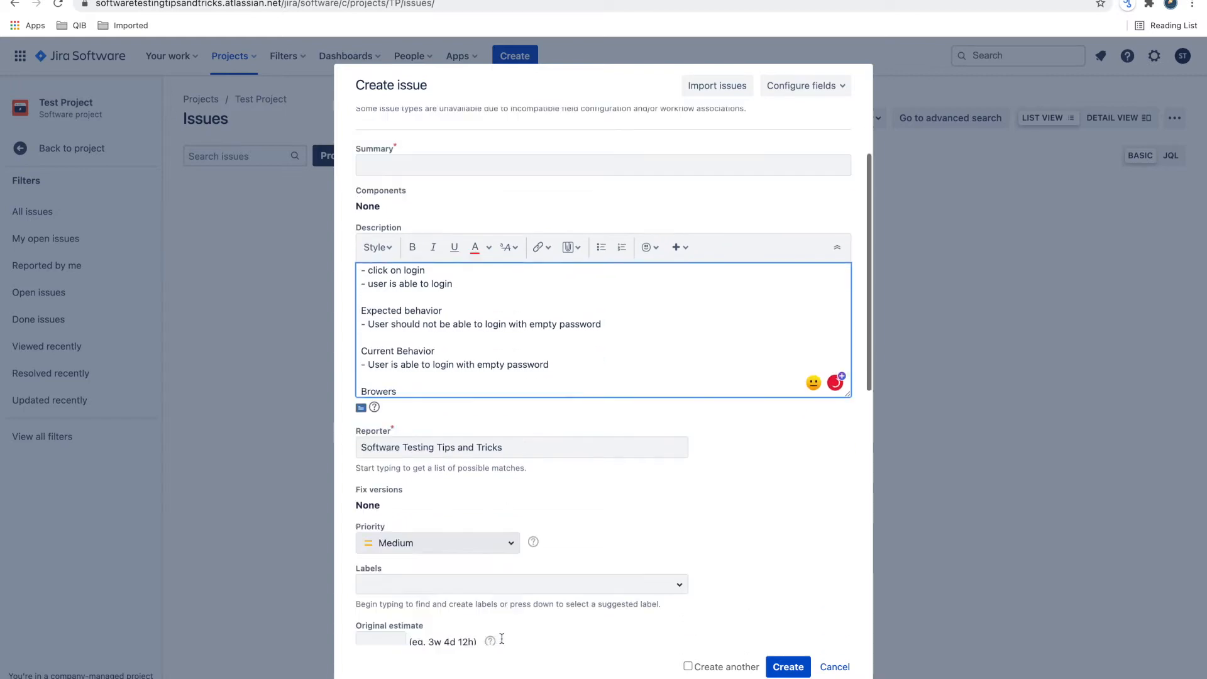
scroll(501, 514, up, 5)
text(- c)
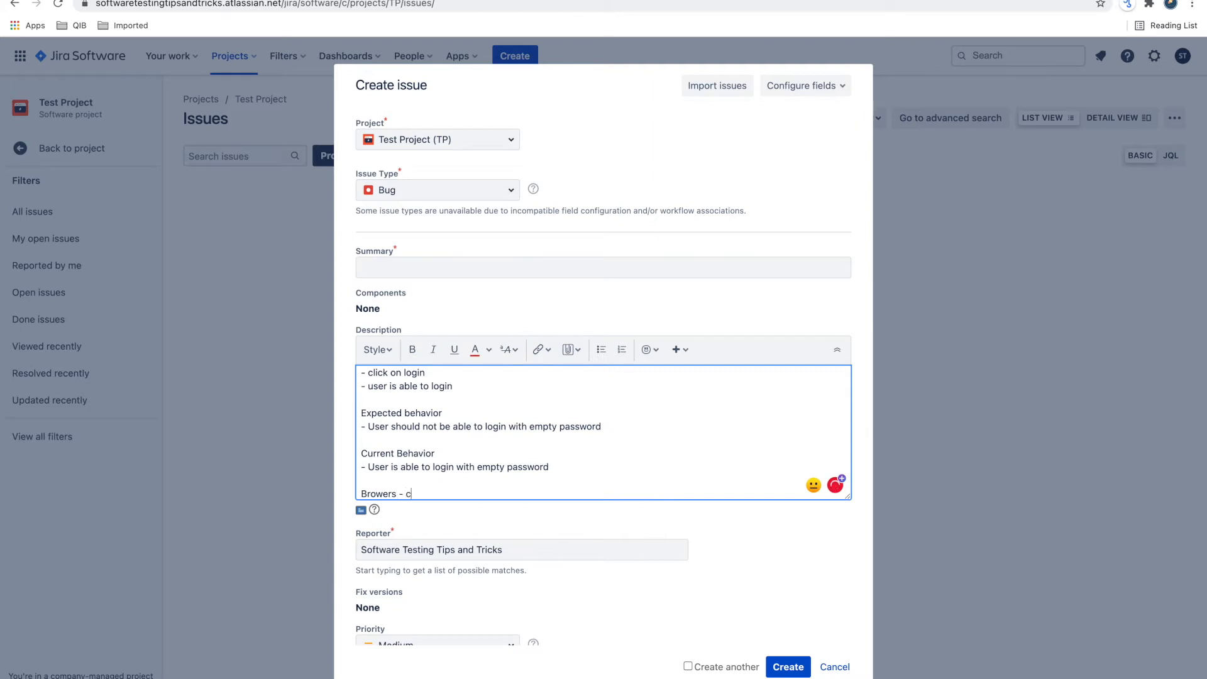
text(hrome, safari)
key(Return)
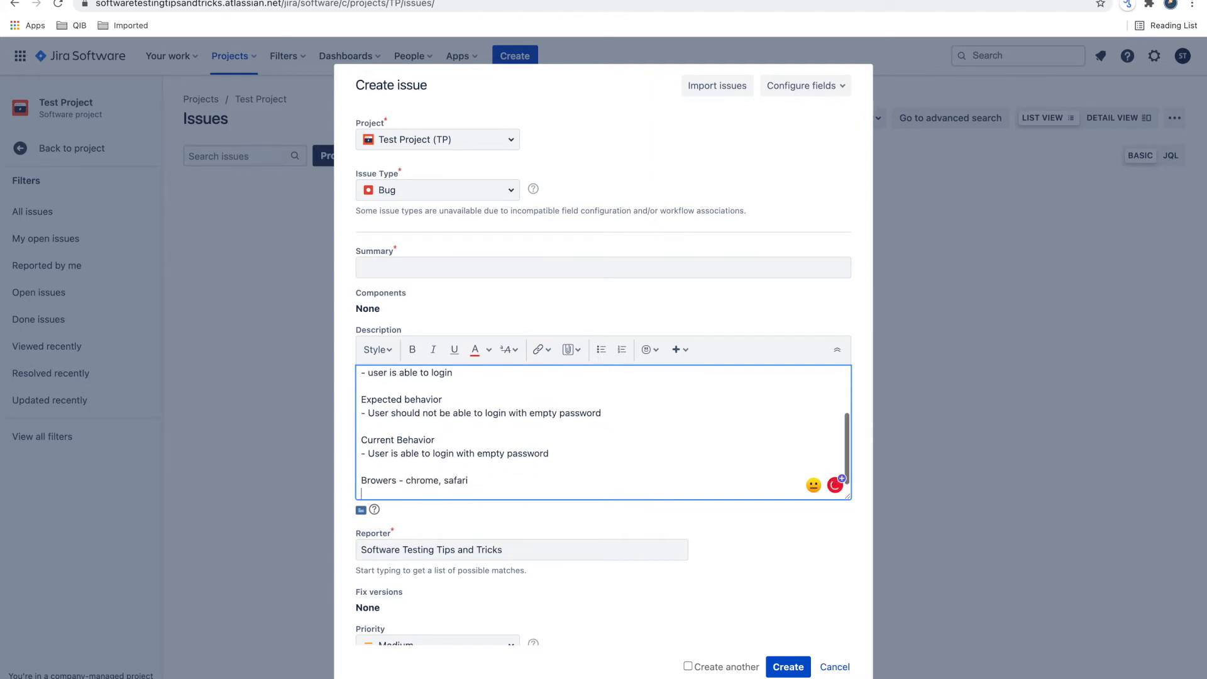
- Add the line "Reproducible - yes" directly below the browser line
text(Is it)
key(BackSpace)
key(BackSpace)
key(BackSpace)
key(BackSpace)
key(BackSpace)
key(BackSpace)
text(Reproducible -)
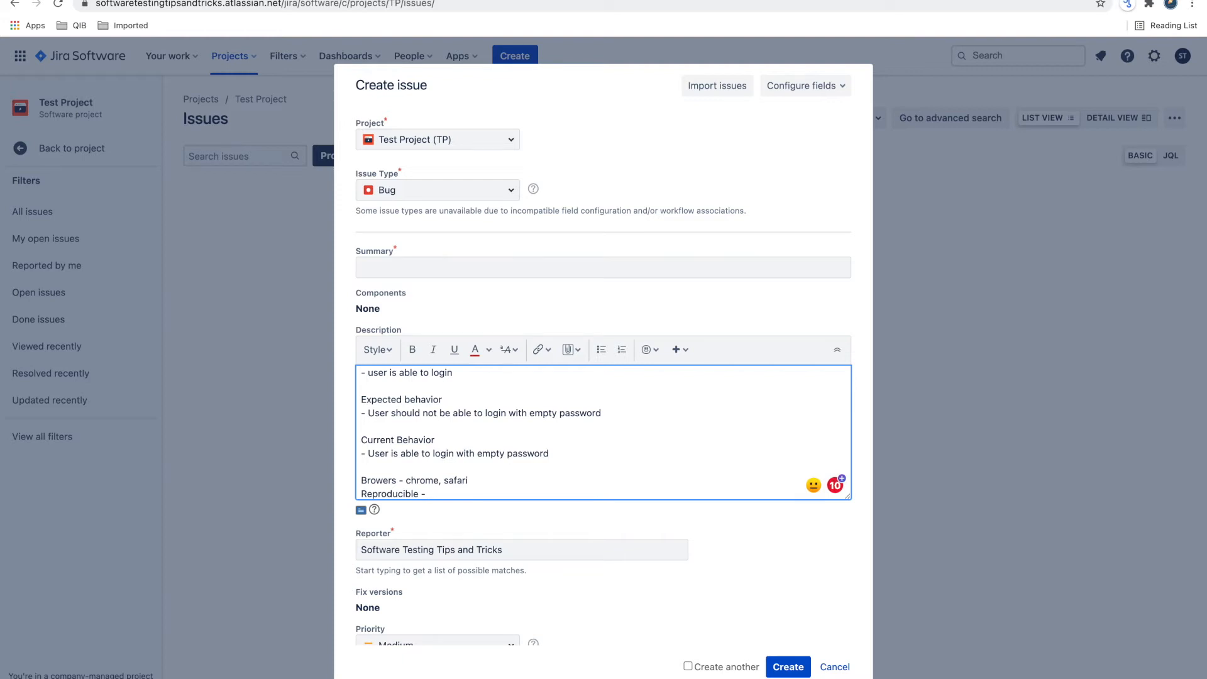
text(yes eve)
key(BackSpace)
key(BackSpace)
key(Return)
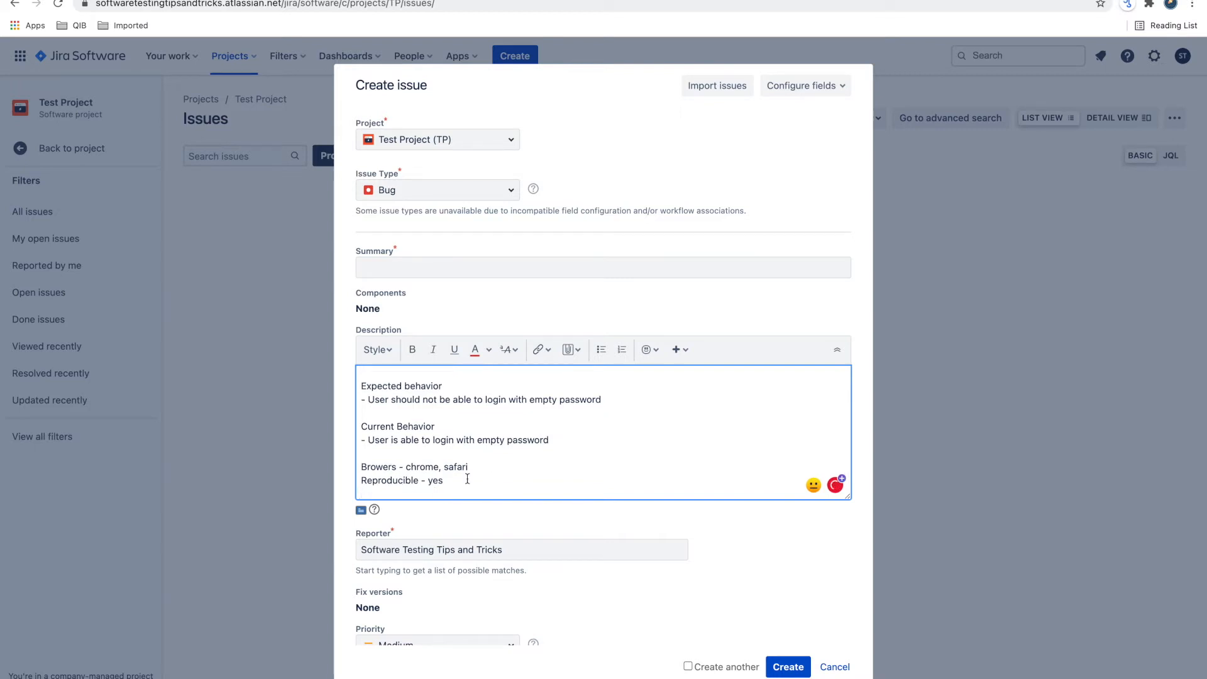
- Add a "Logs -" line below the reproducible line and start a new line under it
text(Logs -)
scroll(431, 540, down, 3)
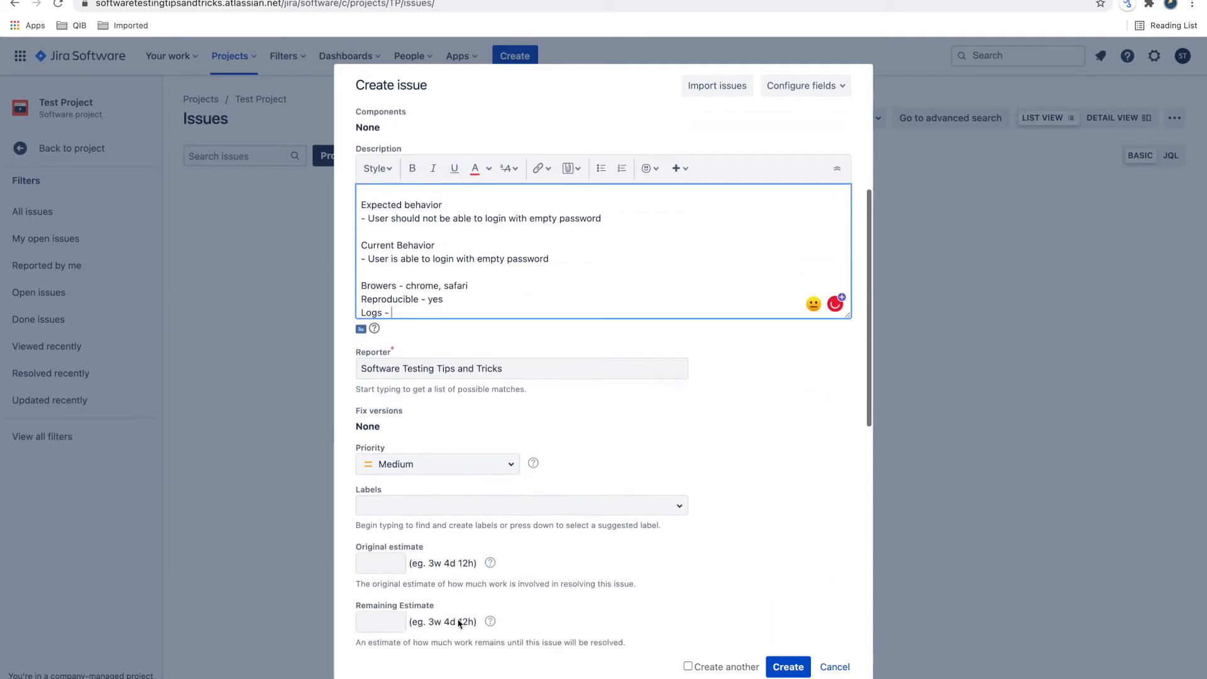
scroll(461, 576, up, 3)
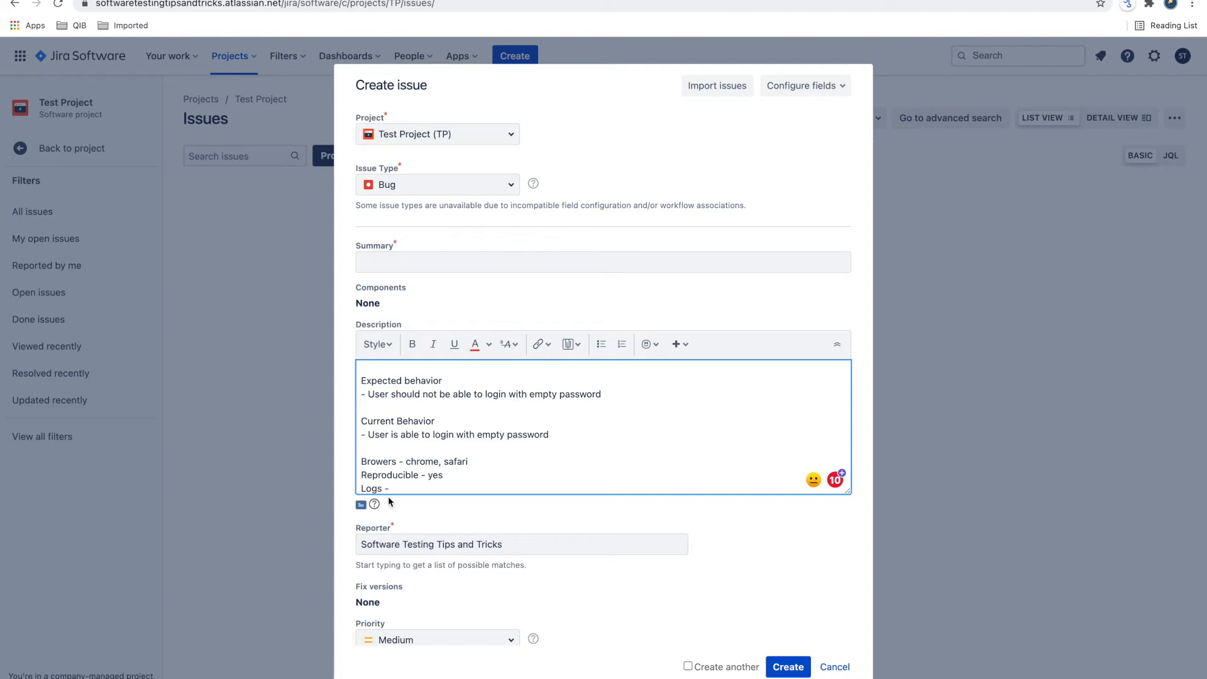
key(Return)
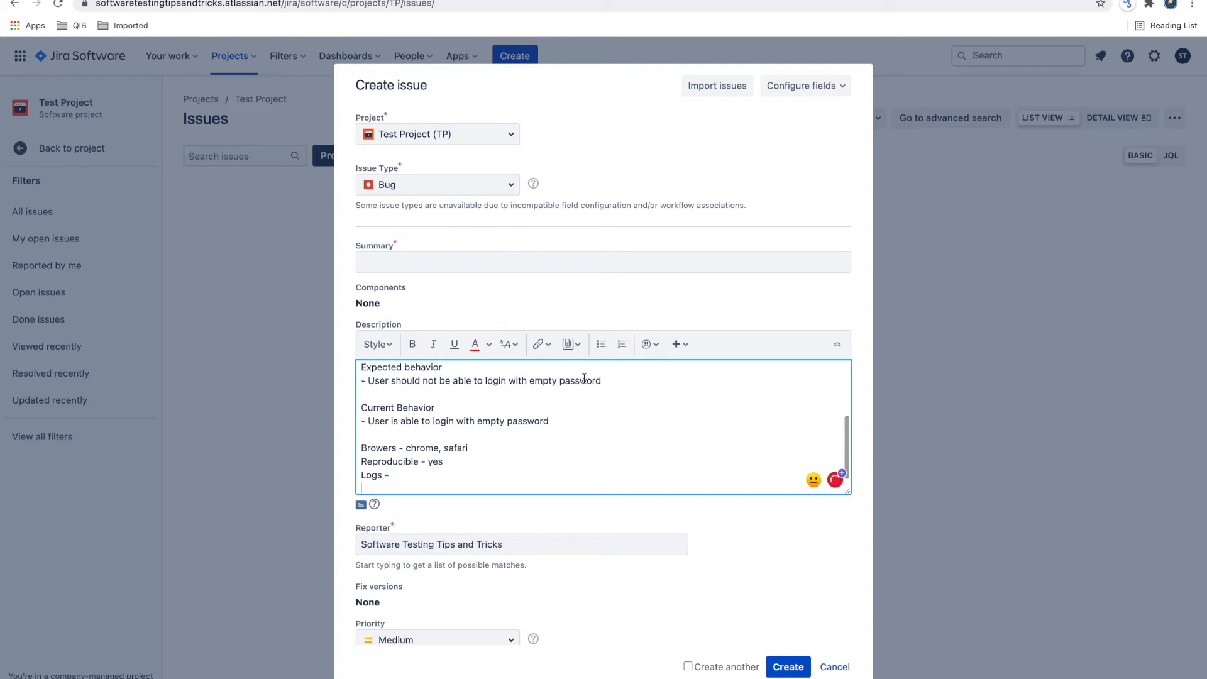
- Insert a Java code block with its sample content below the "Logs -" line
click(549, 347)
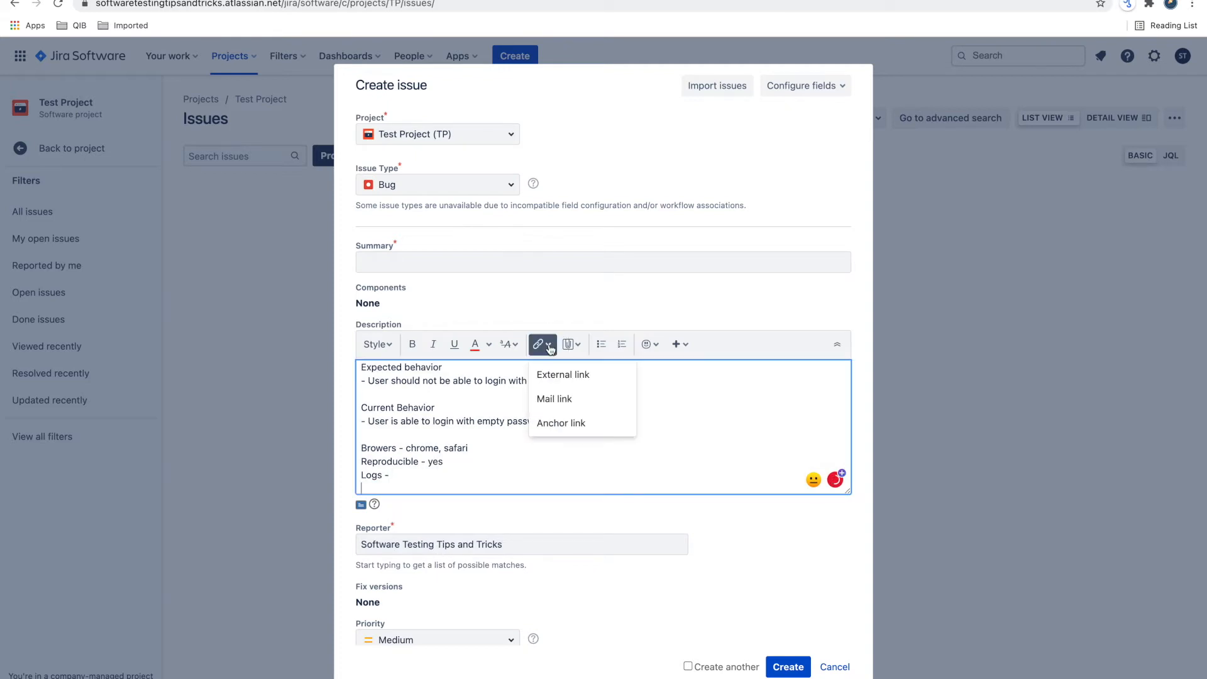
click(583, 346)
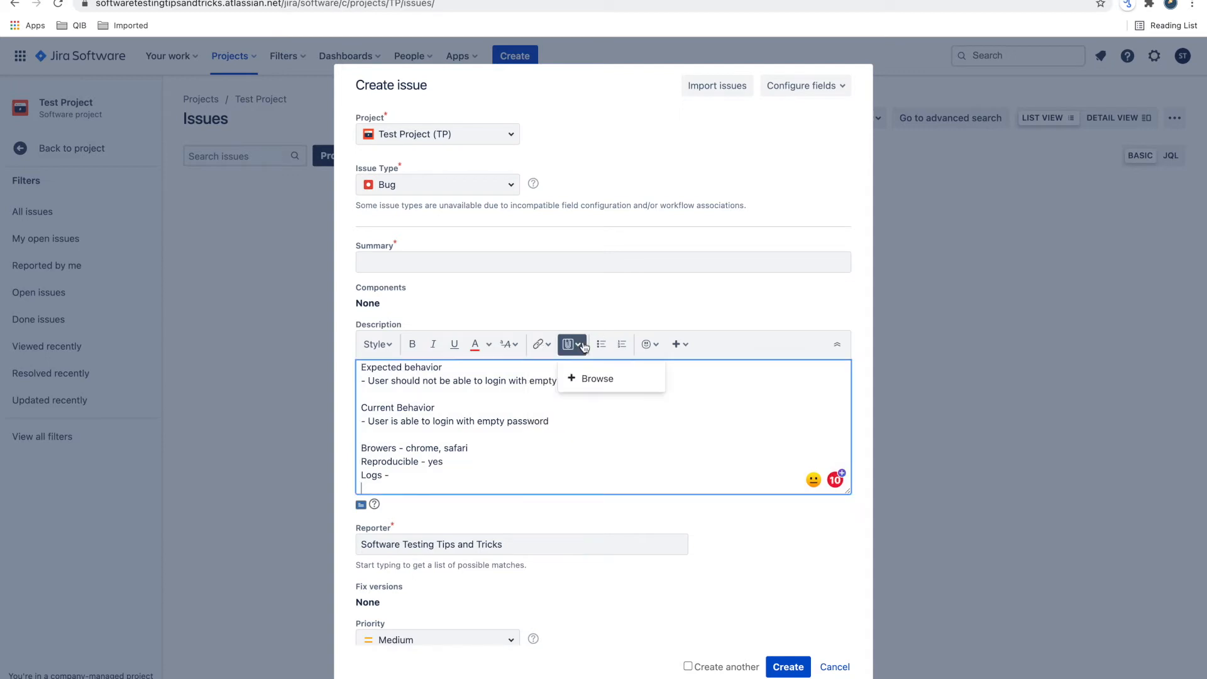
click(682, 345)
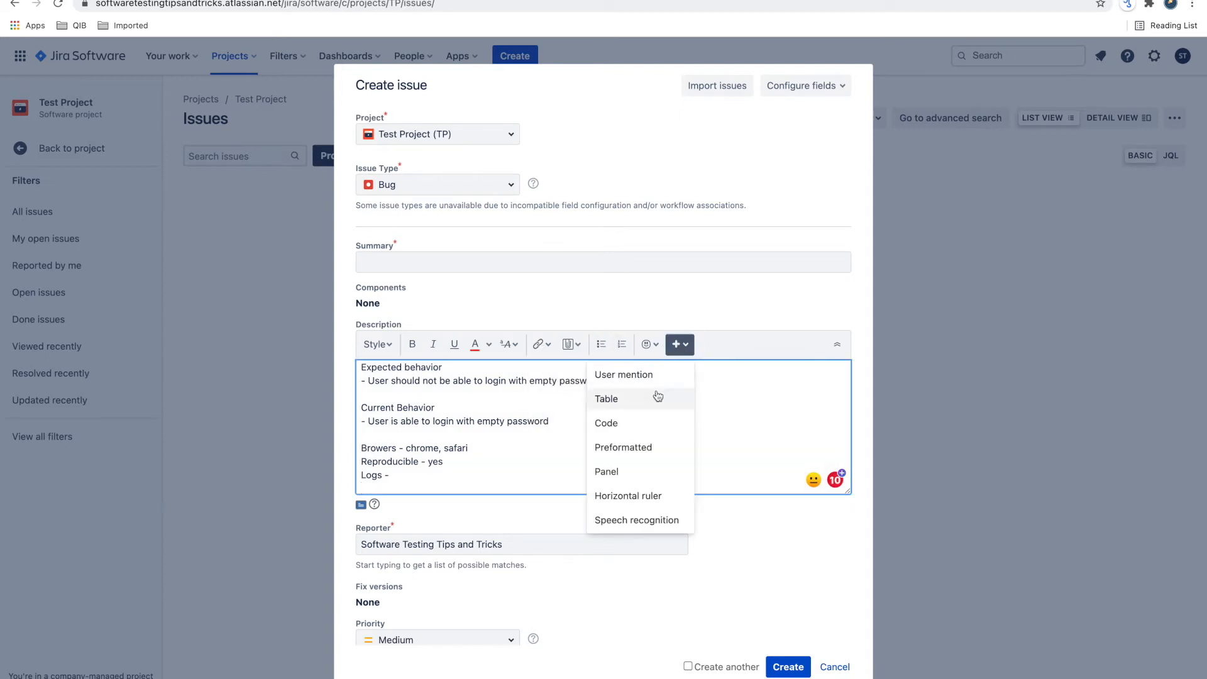
click(650, 422)
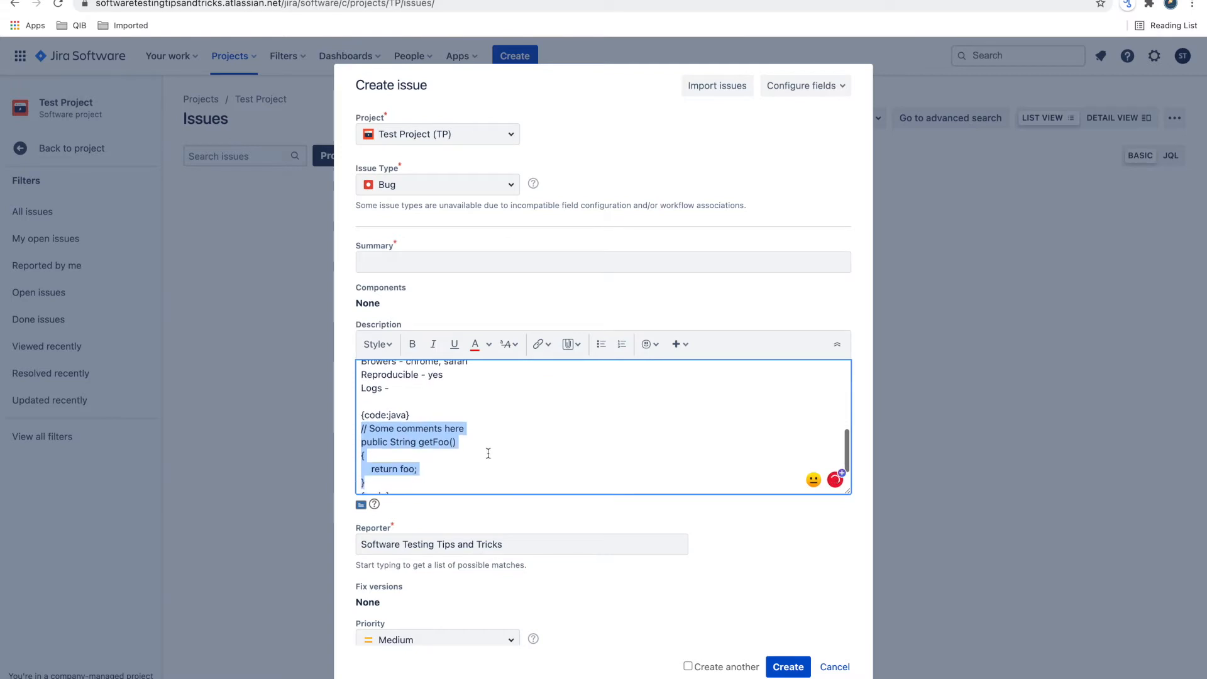
scroll(490, 456, down, 1)
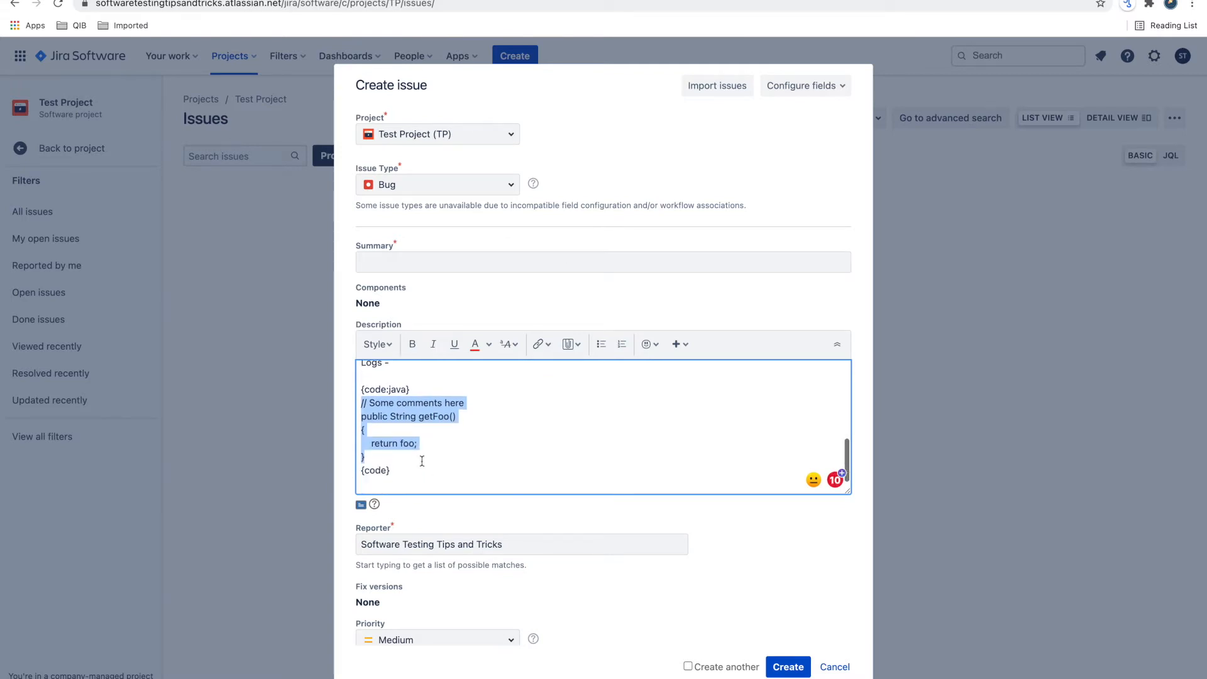
click(417, 481)
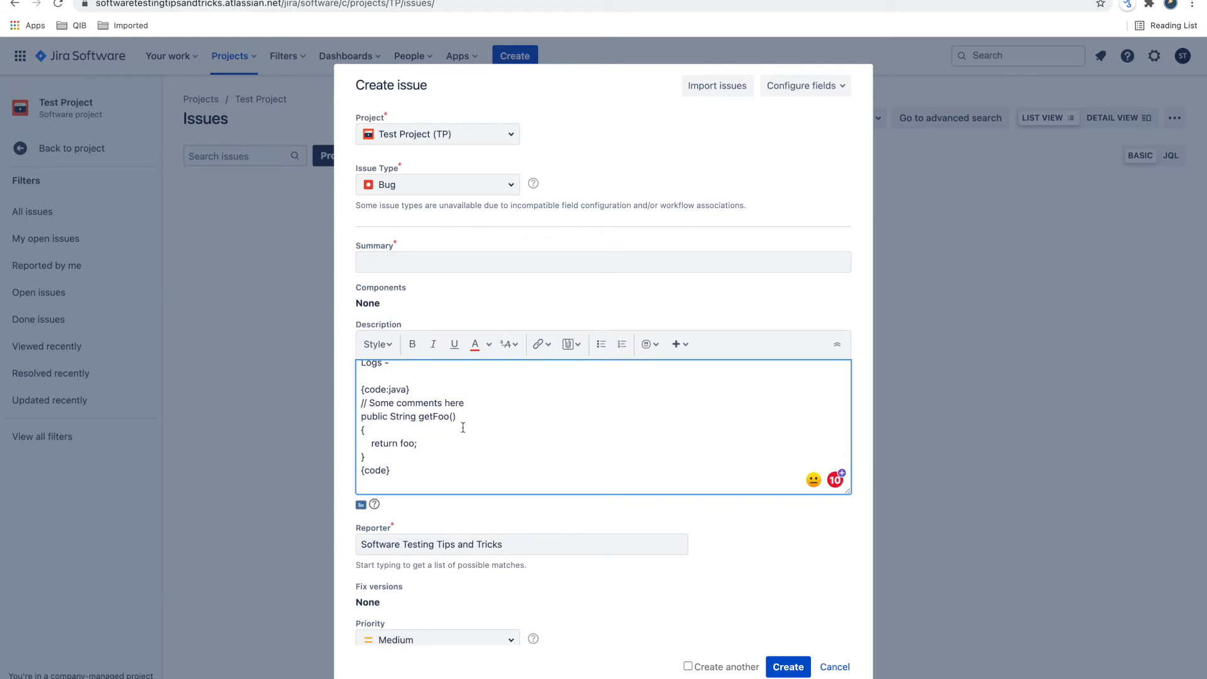
scroll(439, 463, up, 3)
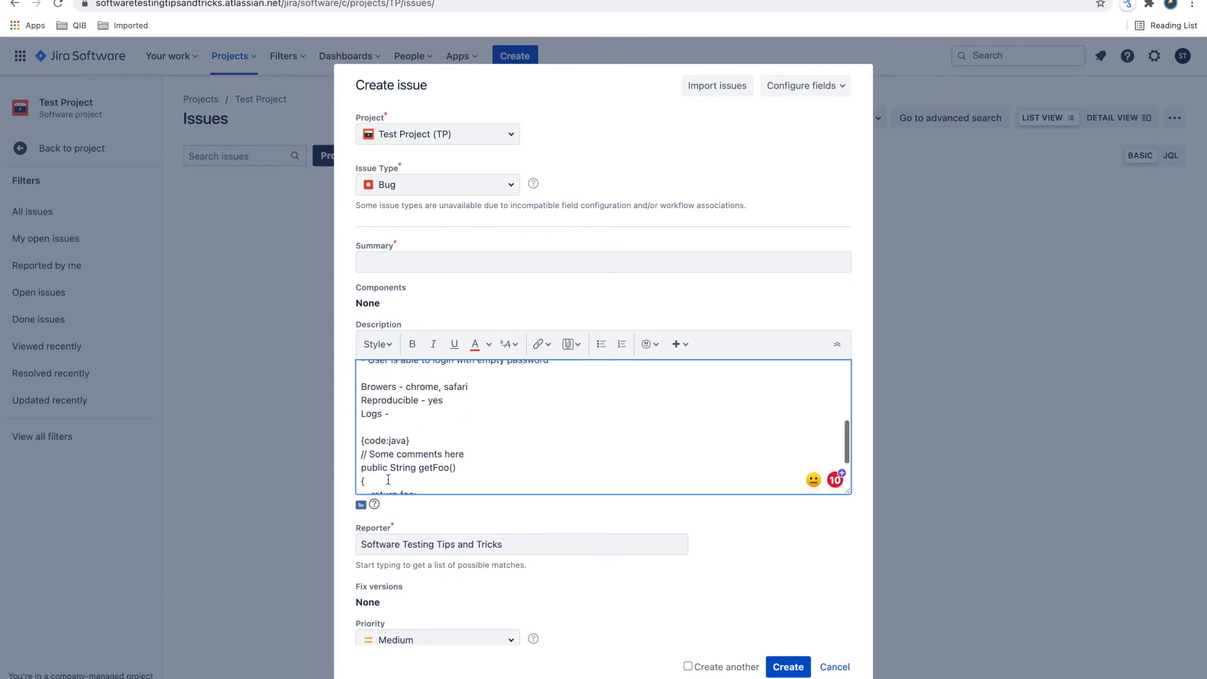
scroll(452, 458, down, 2)
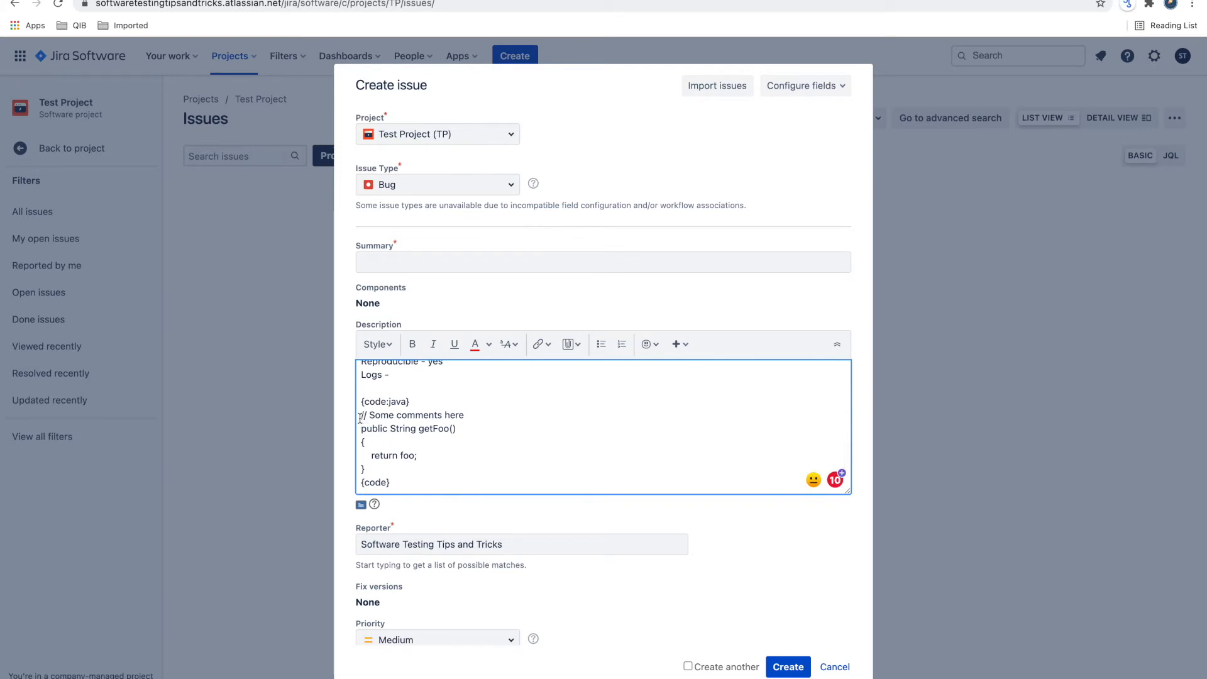
drag(360, 418, 398, 465)
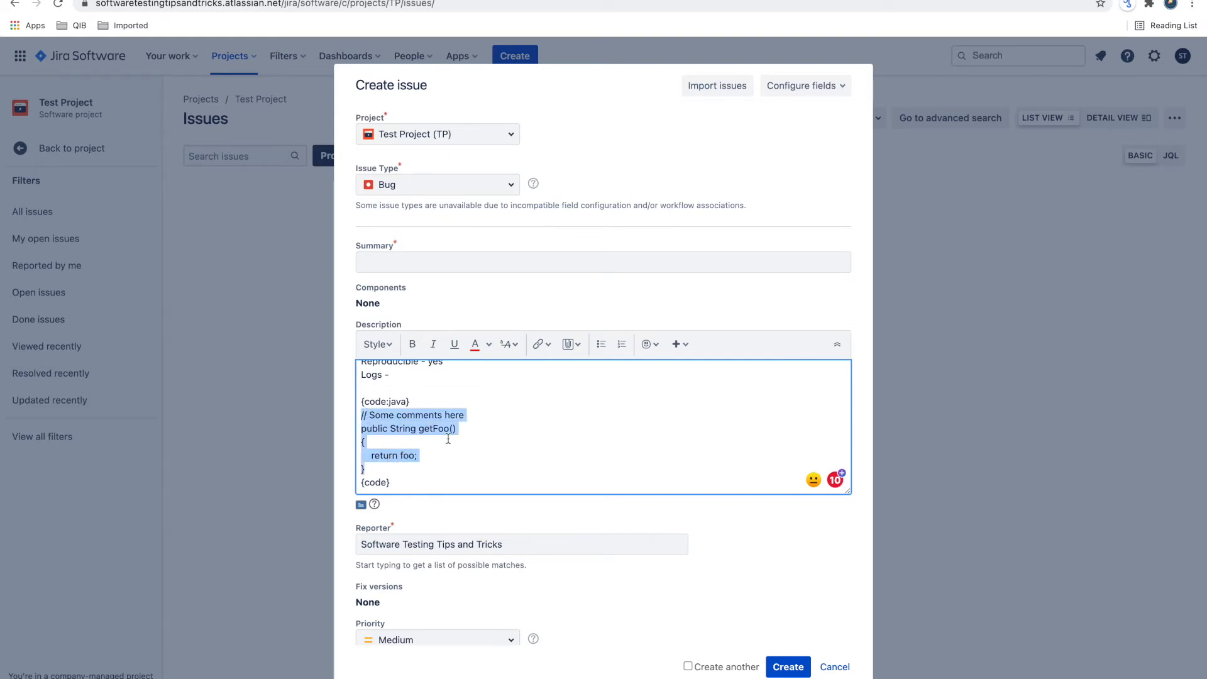
scroll(459, 449, up, 2)
scroll(459, 450, down, 2)
- Add a "Notes" heading below the code block with the line "- when"
click(431, 470)
key(Return)
key(Return)
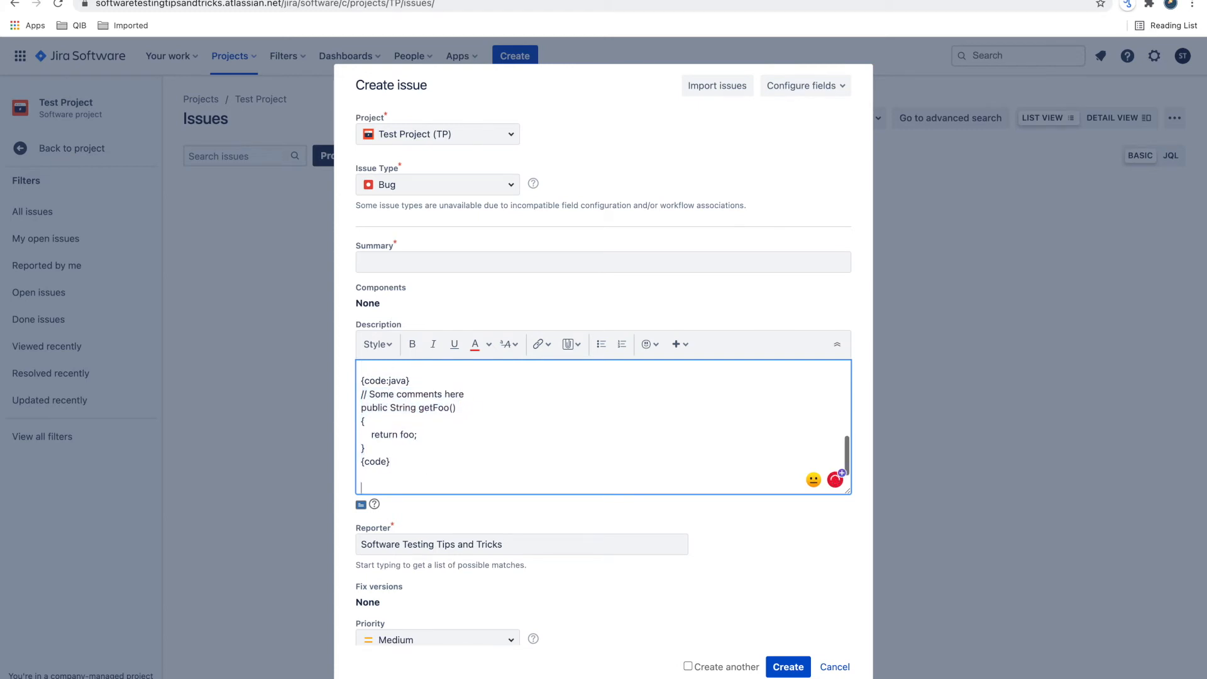
key(Return)
text(Note)
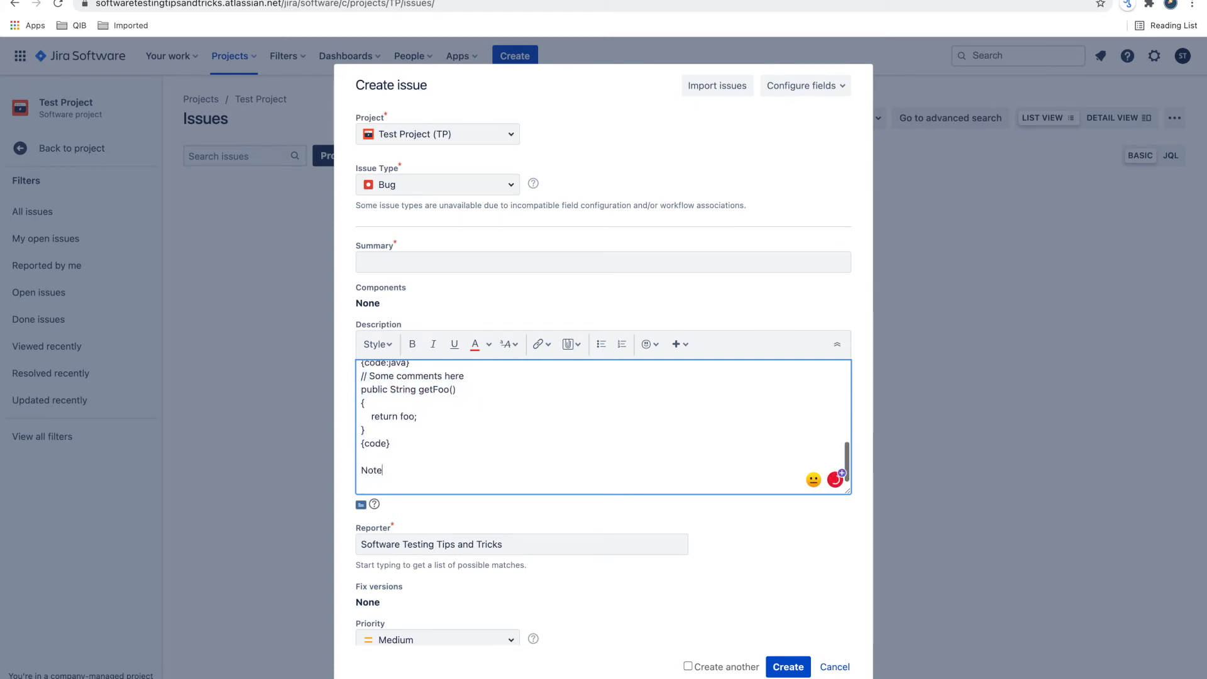
text(s - when)
- Replace the "Notes" heading with "Observation"
double_click(366, 470)
text(Obe)
key(BackSpace)
text(servation)
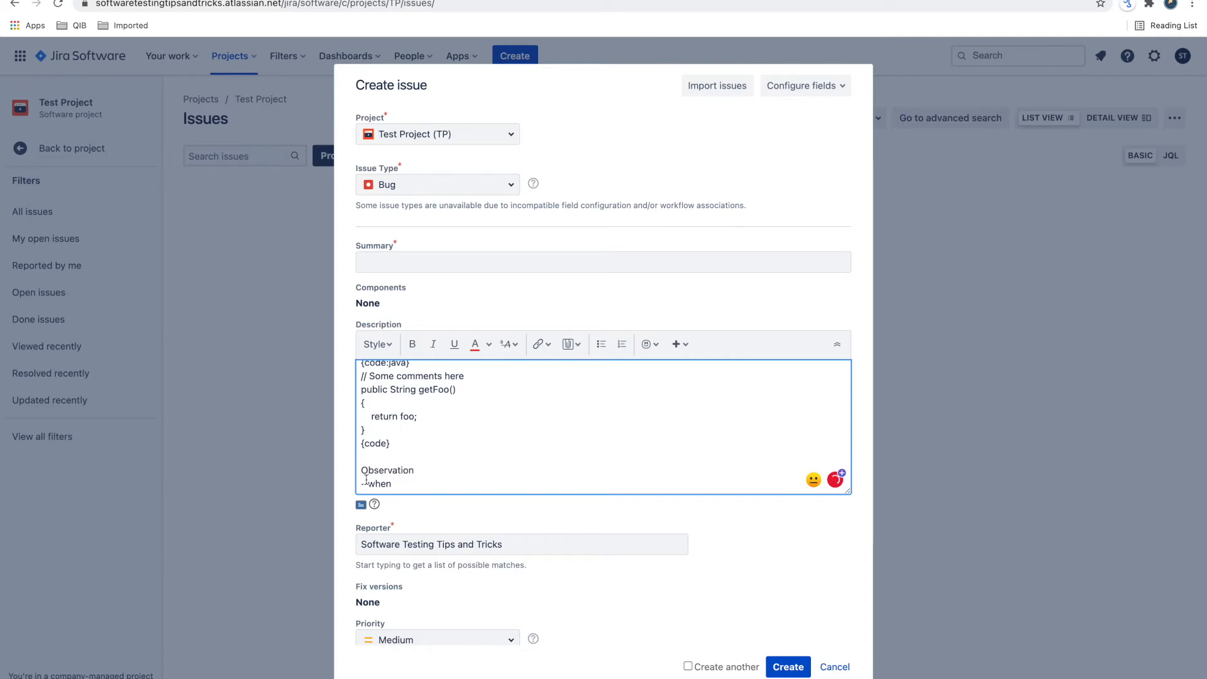
scroll(402, 456, up, 8)
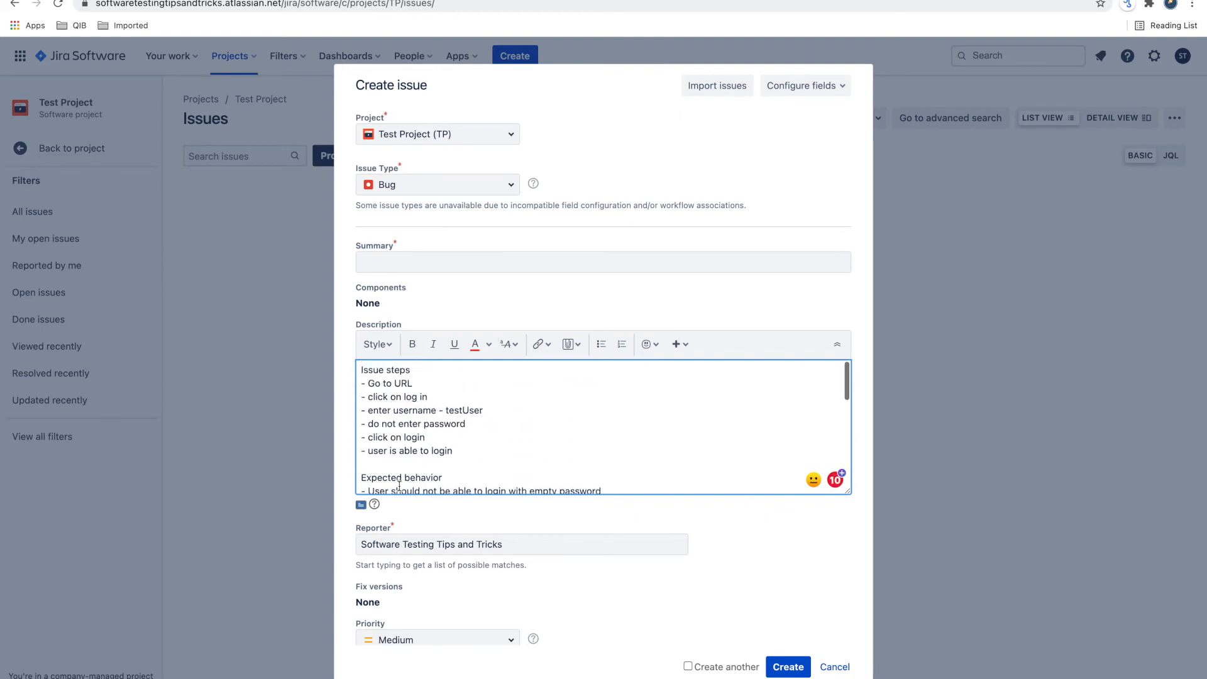
drag(362, 370, 440, 381)
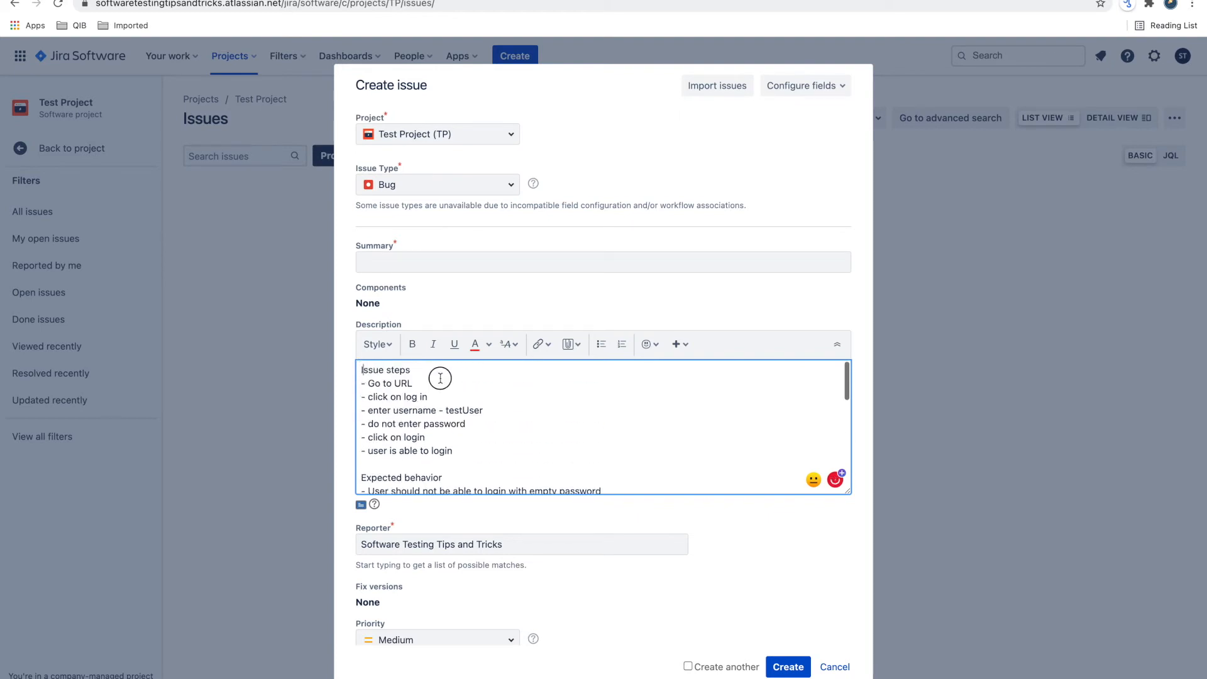
right_click(415, 473)
click(440, 477)
scroll(509, 437, down, 3)
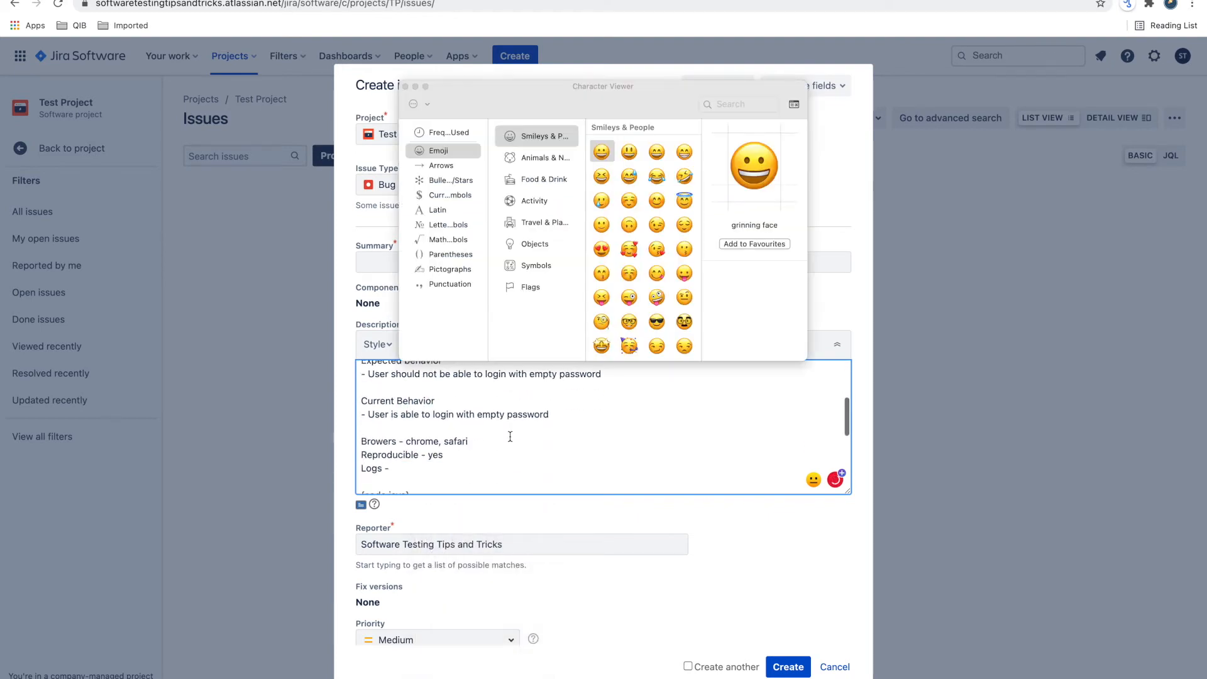
key(Escape)
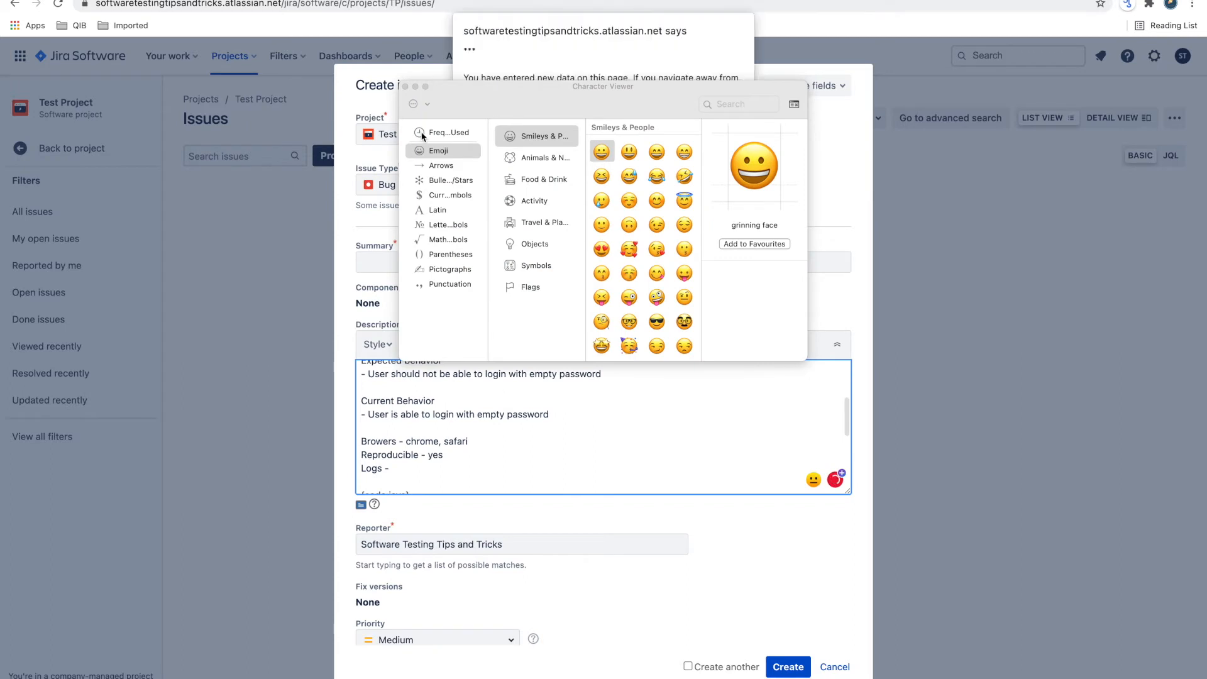
click(404, 86)
click(663, 157)
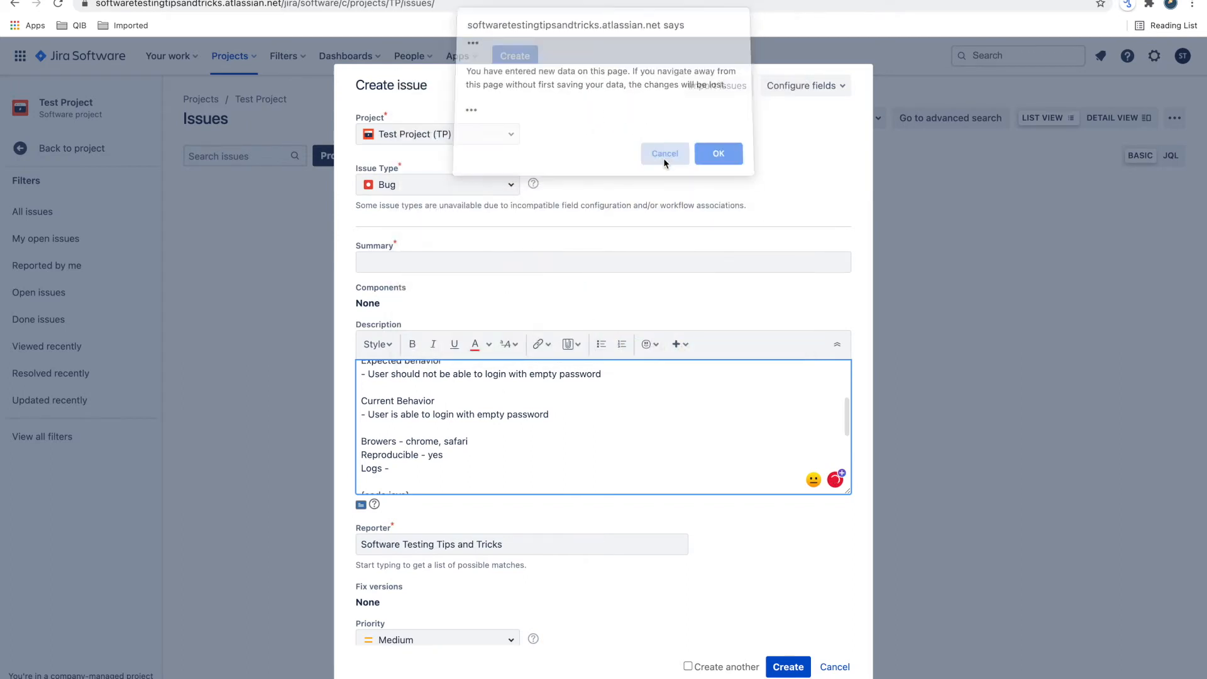
scroll(440, 483, down, 1)
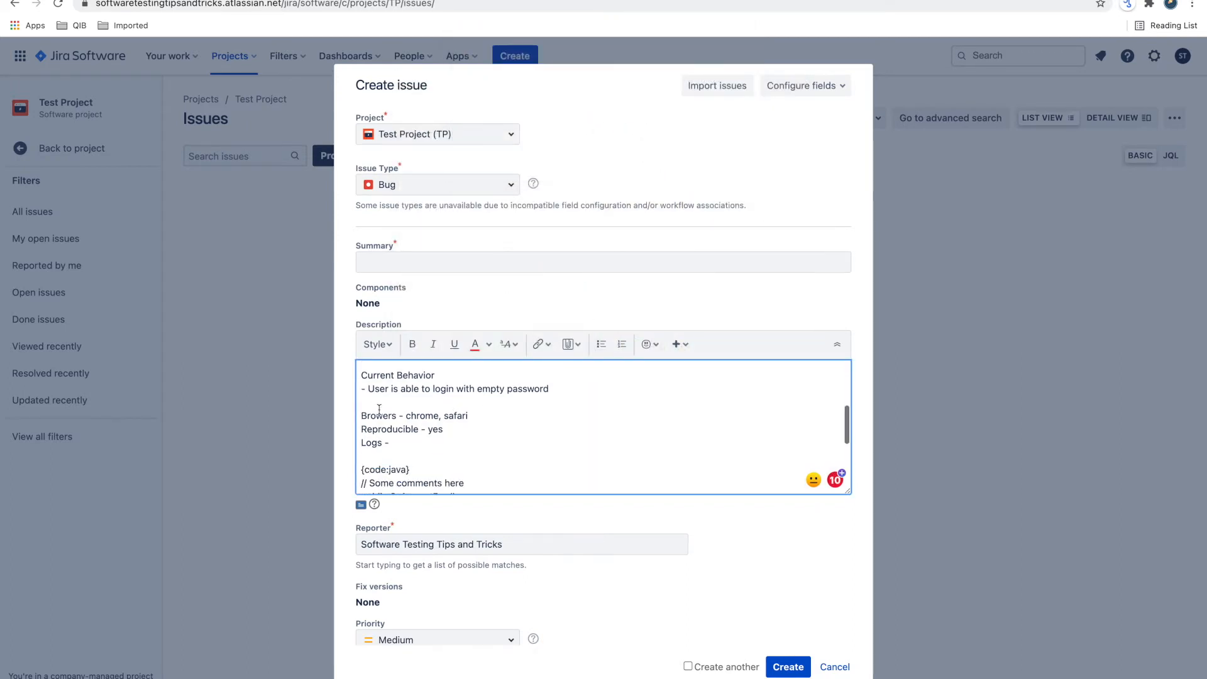
scroll(386, 447, down, 4)
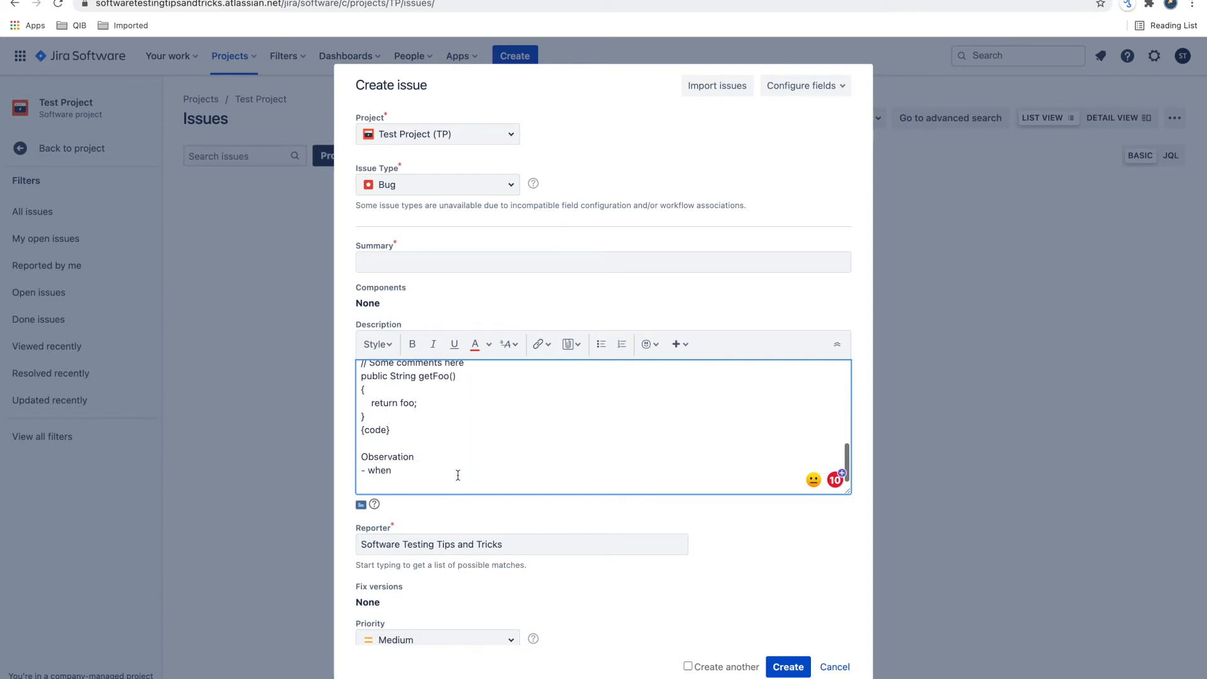
- Review the bug description from its issue steps to the observation, and view the available Priority levels
scroll(458, 475, up, 1)
scroll(434, 457, up, 4)
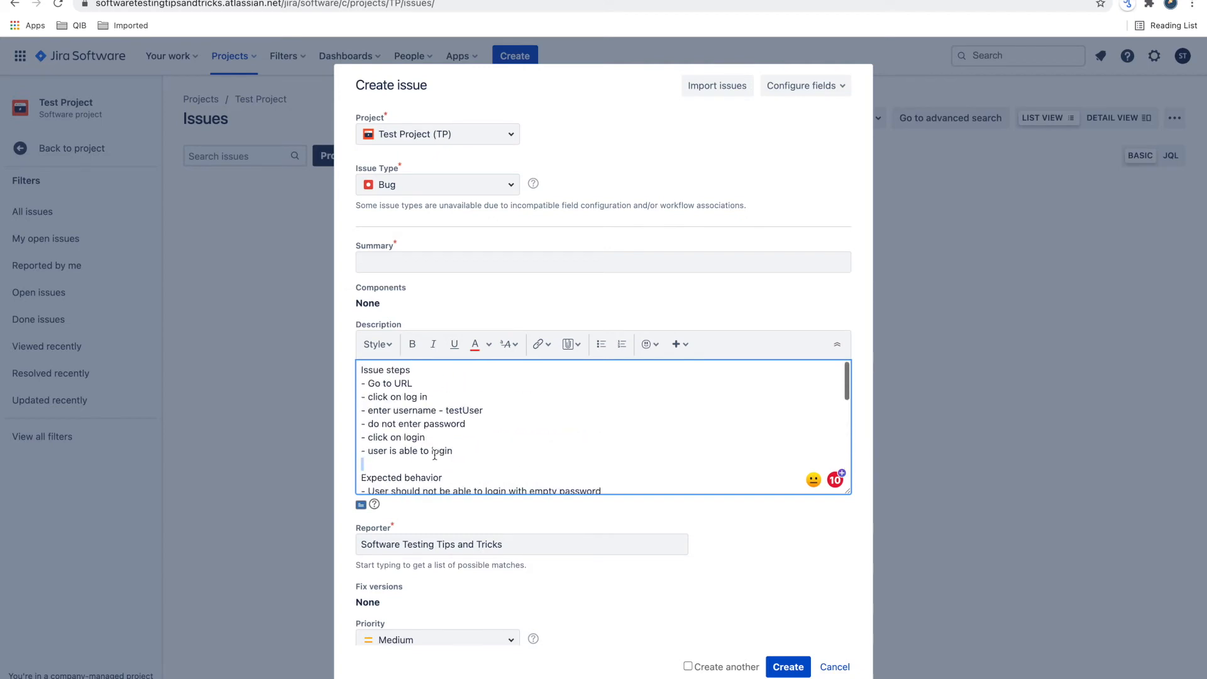
scroll(428, 456, down, 4)
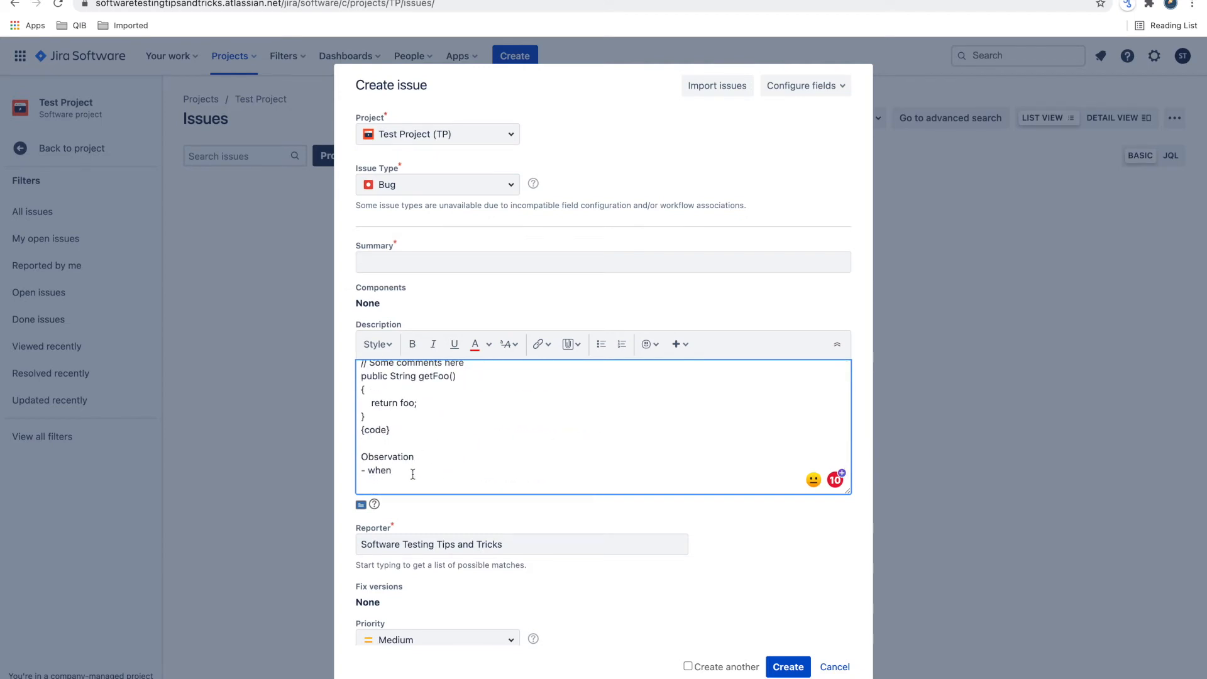
scroll(413, 474, down, 2)
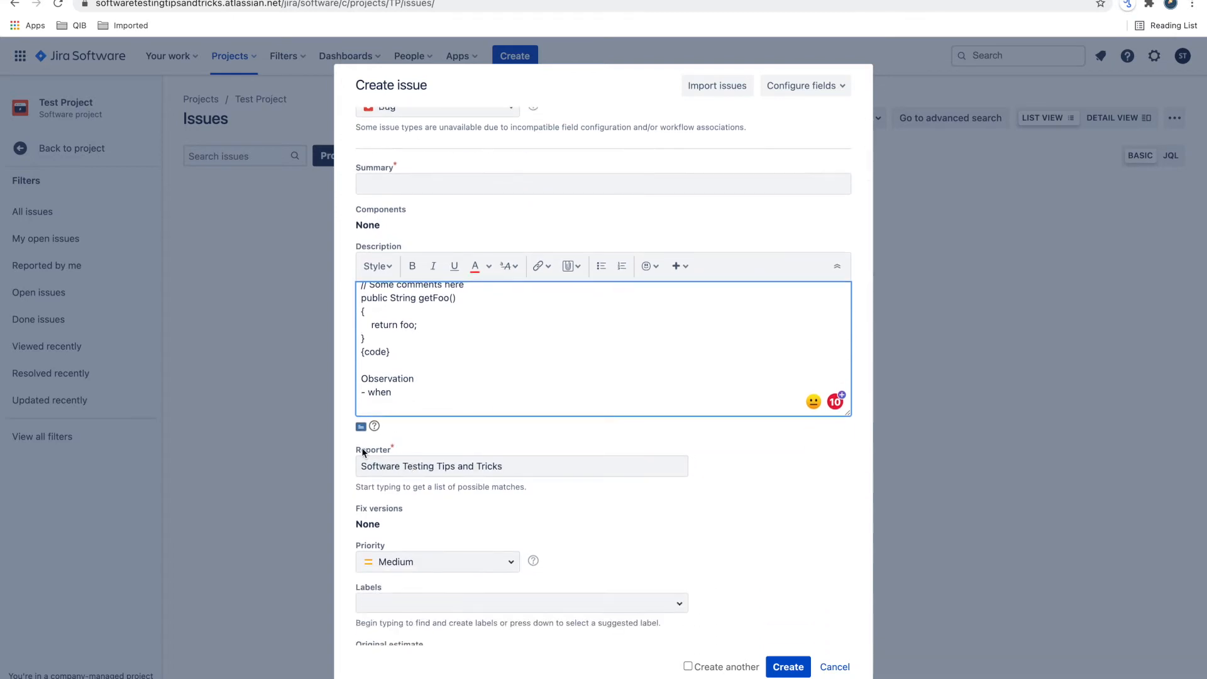
scroll(435, 509, down, 1)
scroll(434, 510, down, 2)
scroll(410, 430, down, 1)
drag(352, 422, 403, 423)
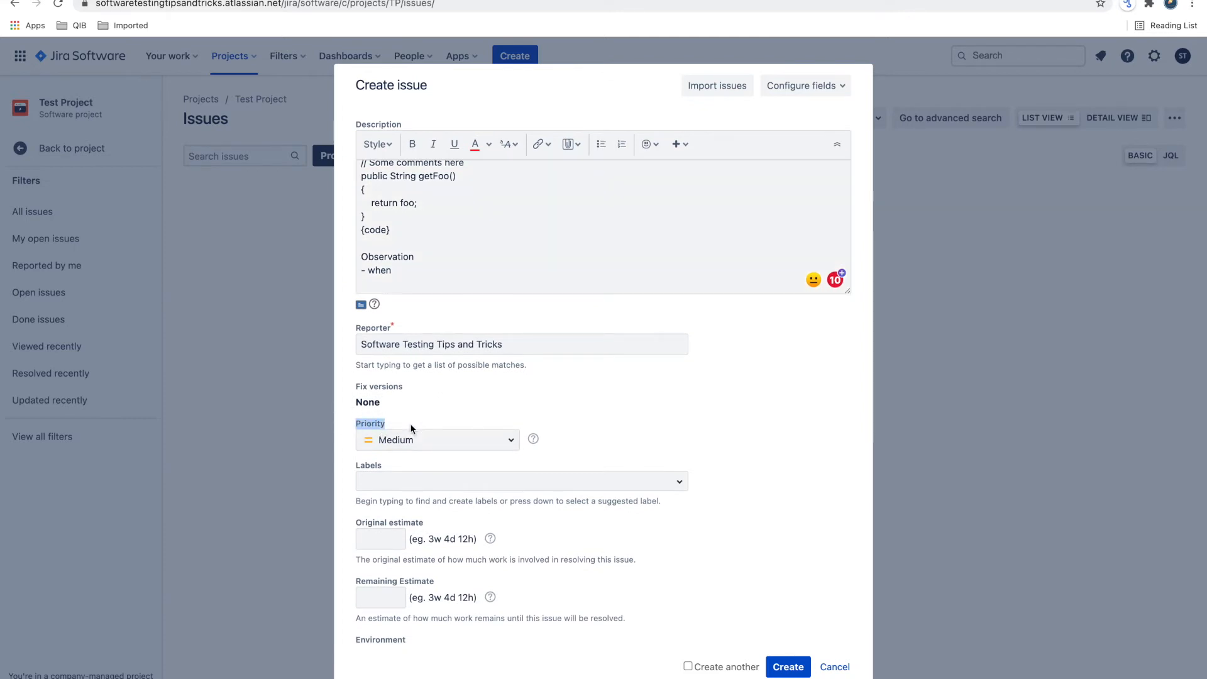
click(383, 441)
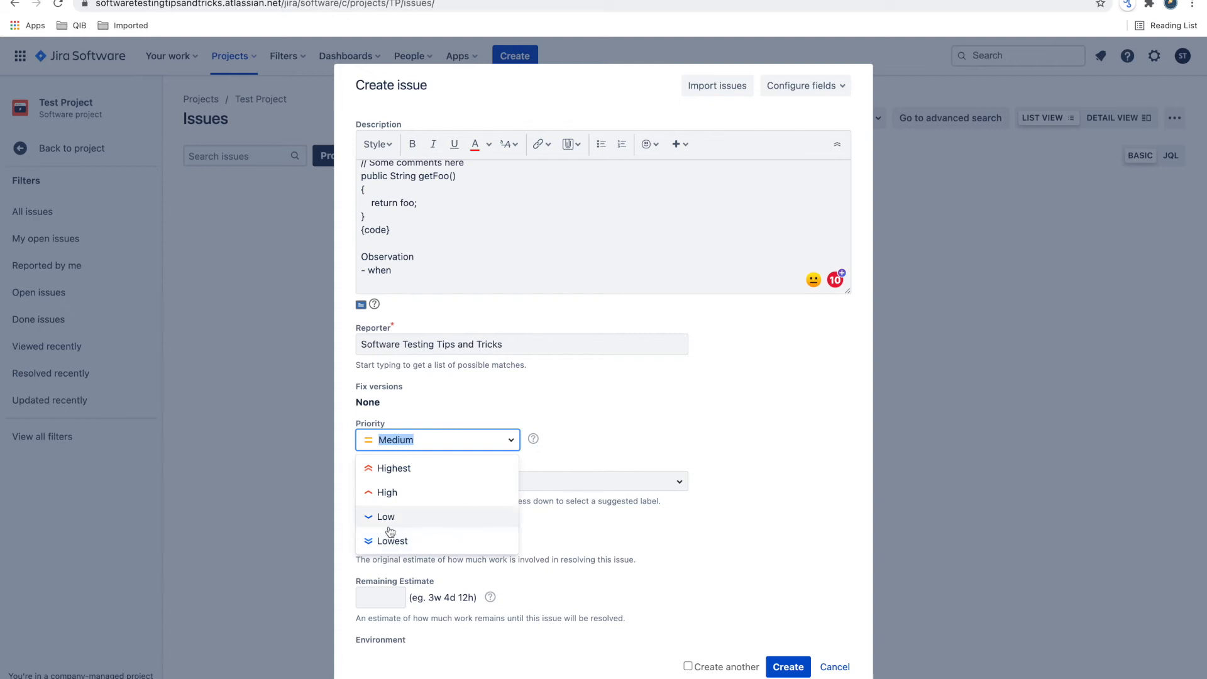
click(696, 402)
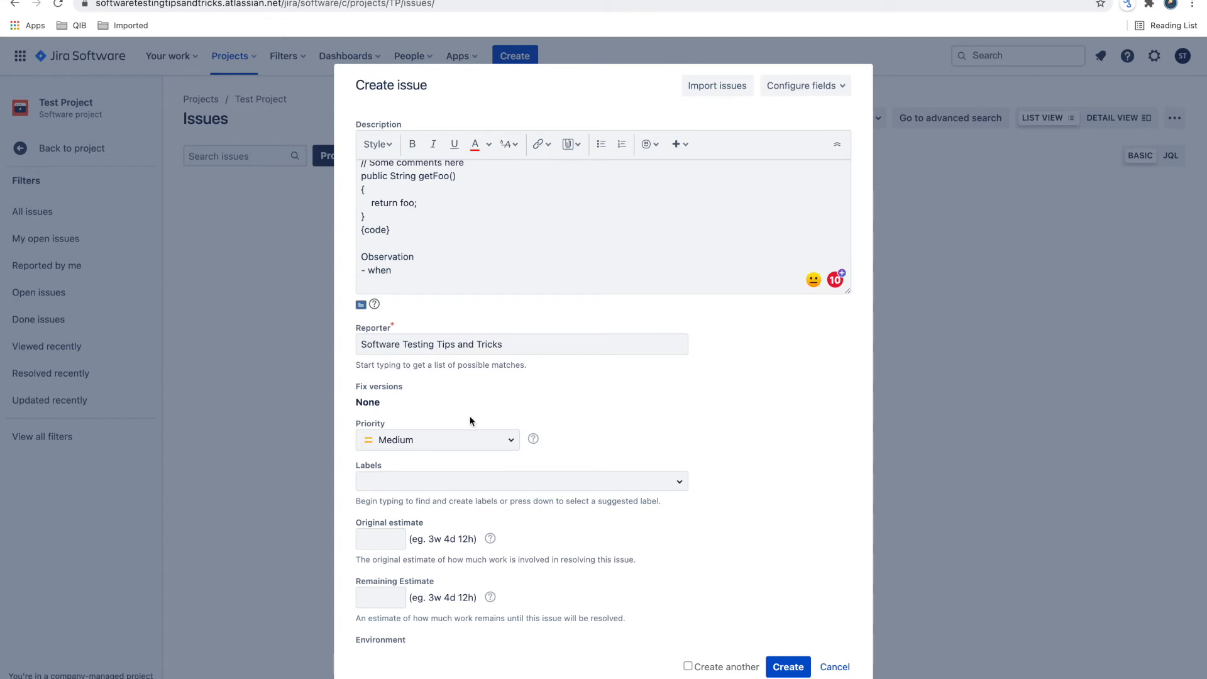
- Add the new label login_bugs to the issue
scroll(470, 421, down, 2)
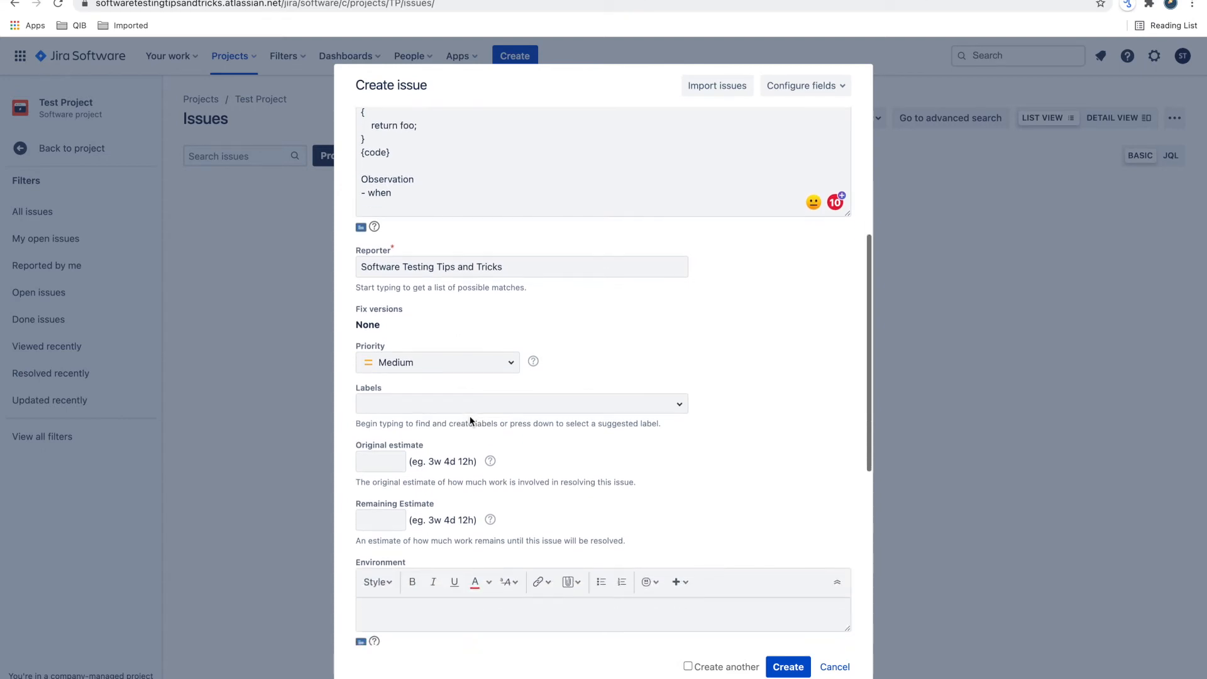
click(430, 402)
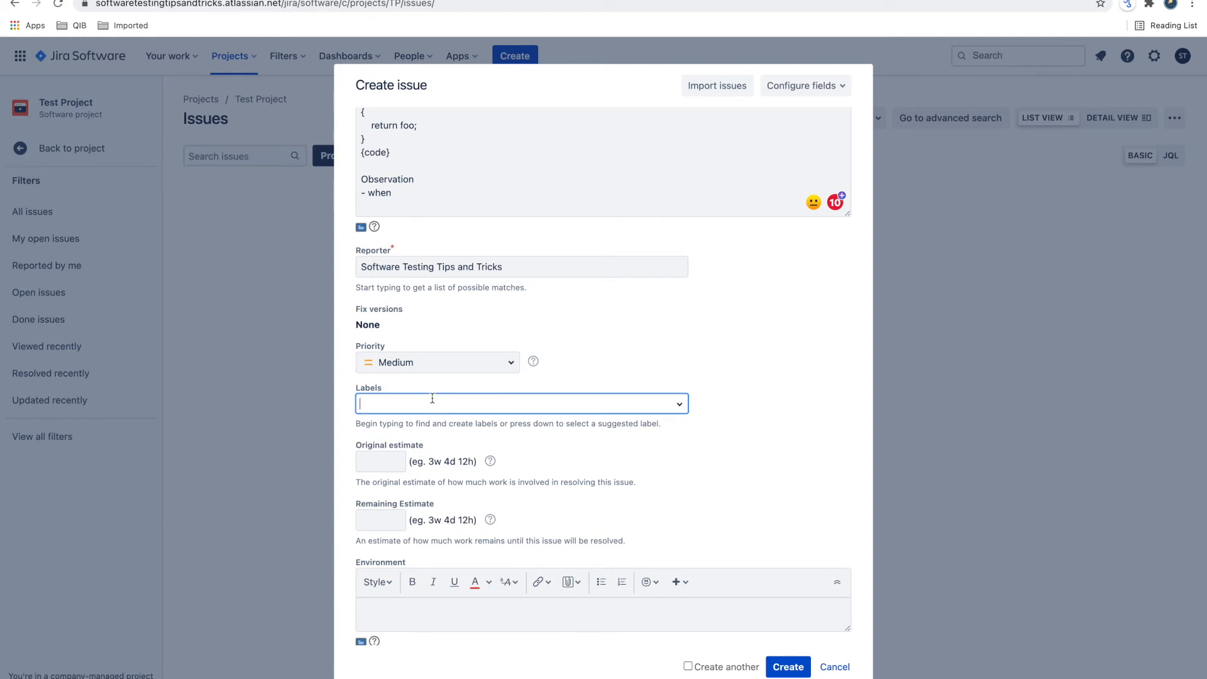
text(login_b)
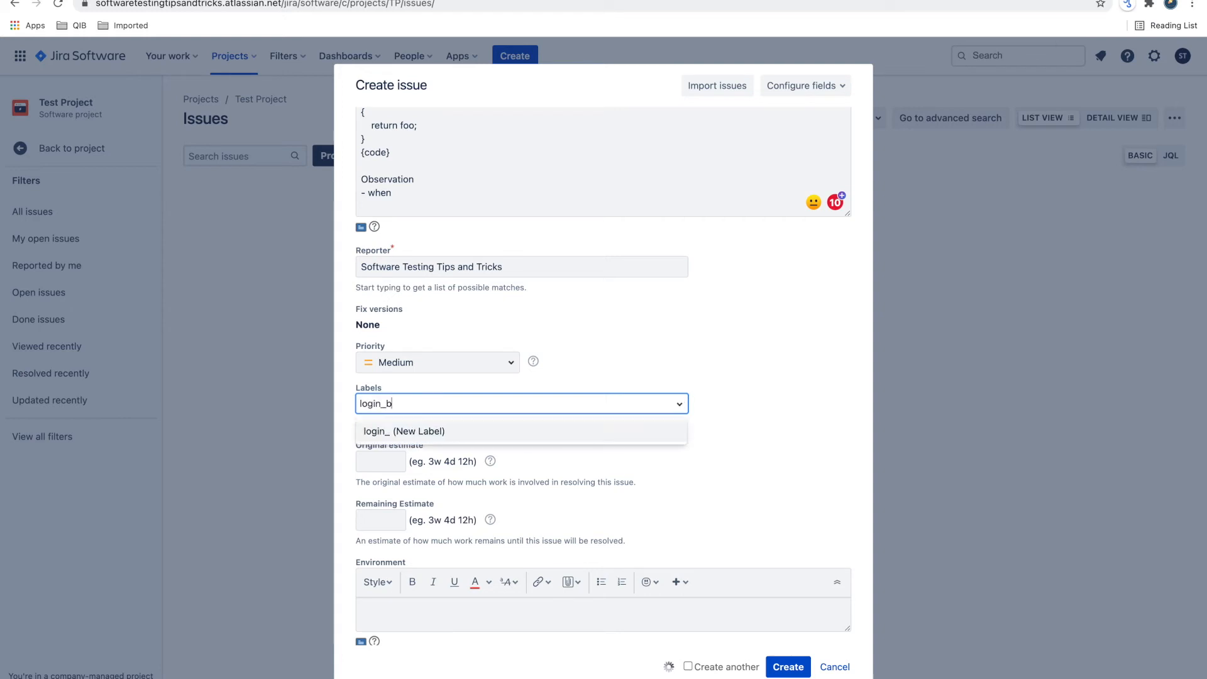
text(ugs)
key(Return)
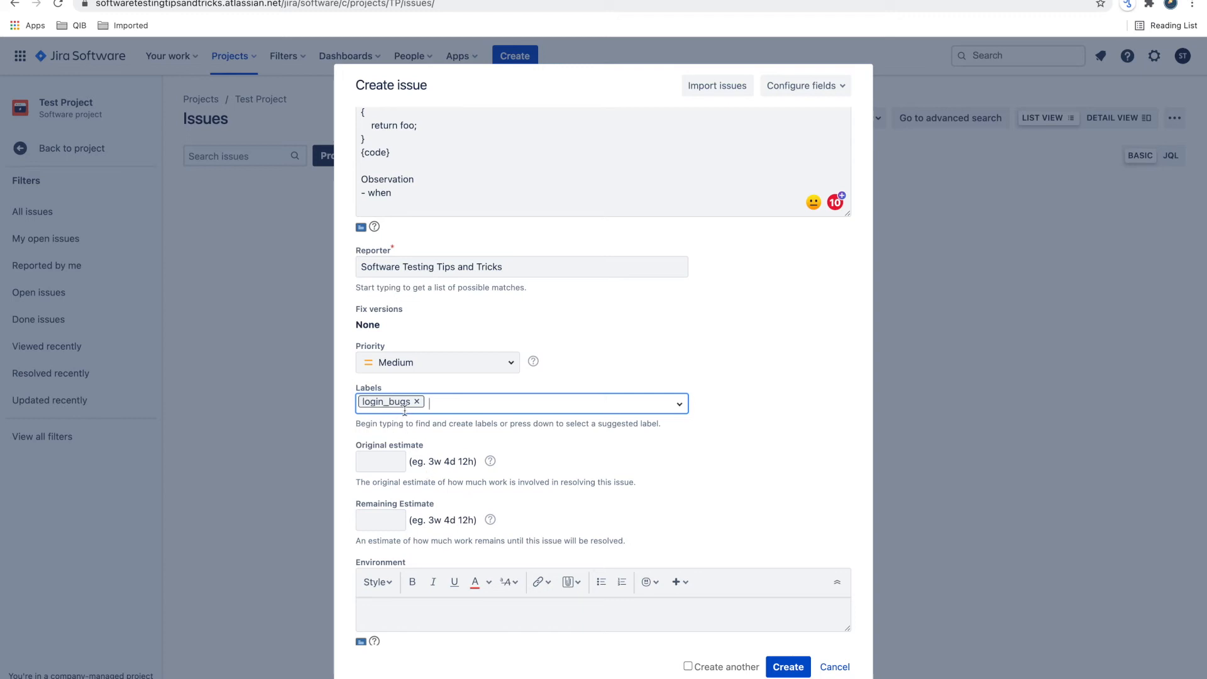
- Examine the Original estimate, Remaining Estimate and Environment fields below the labels
scroll(414, 457, down, 1)
scroll(414, 457, down, 1)
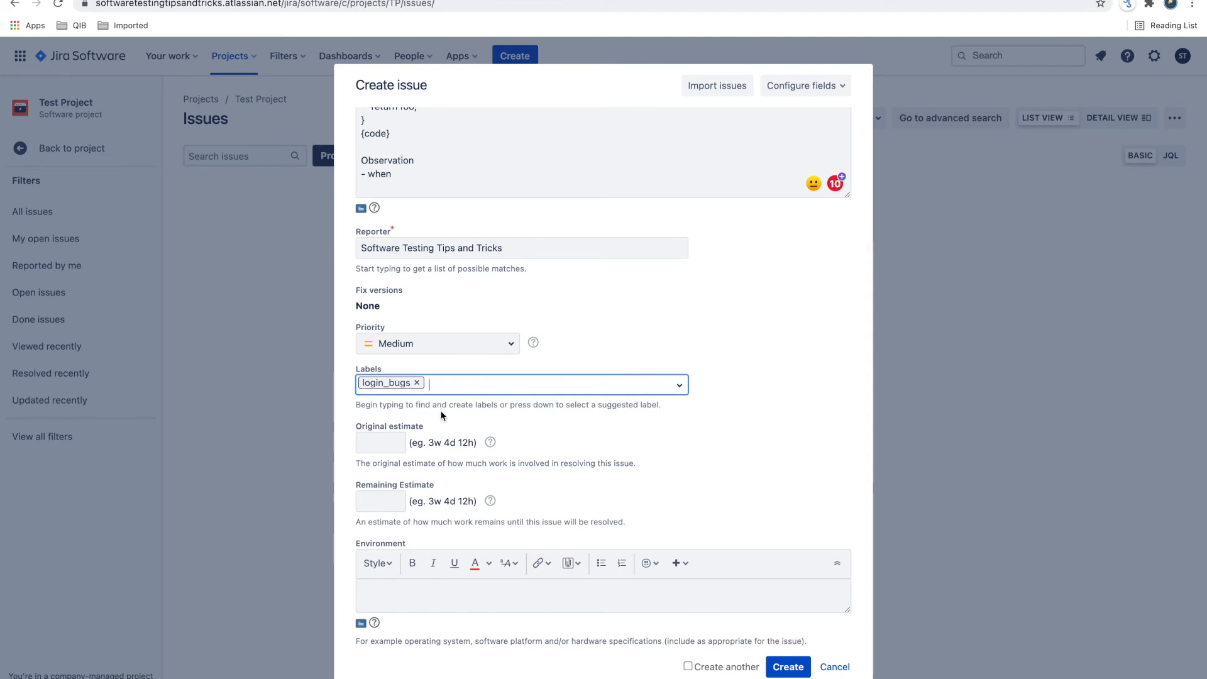
scroll(442, 414, down, 3)
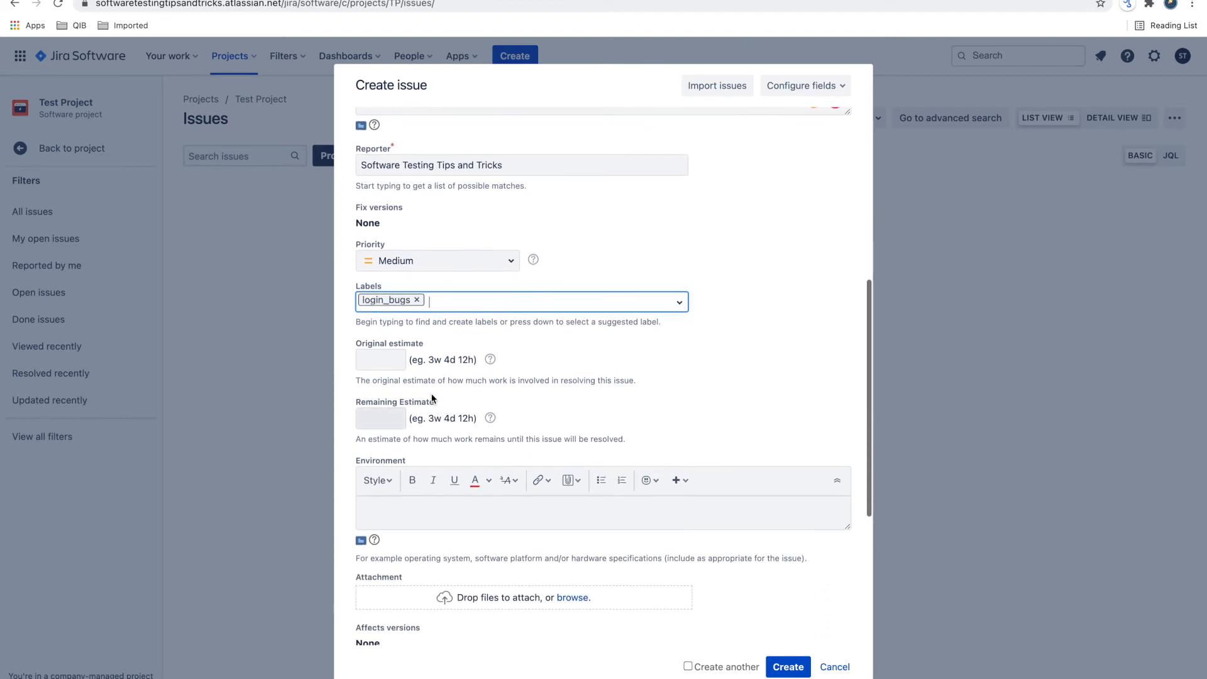
drag(353, 341, 417, 359)
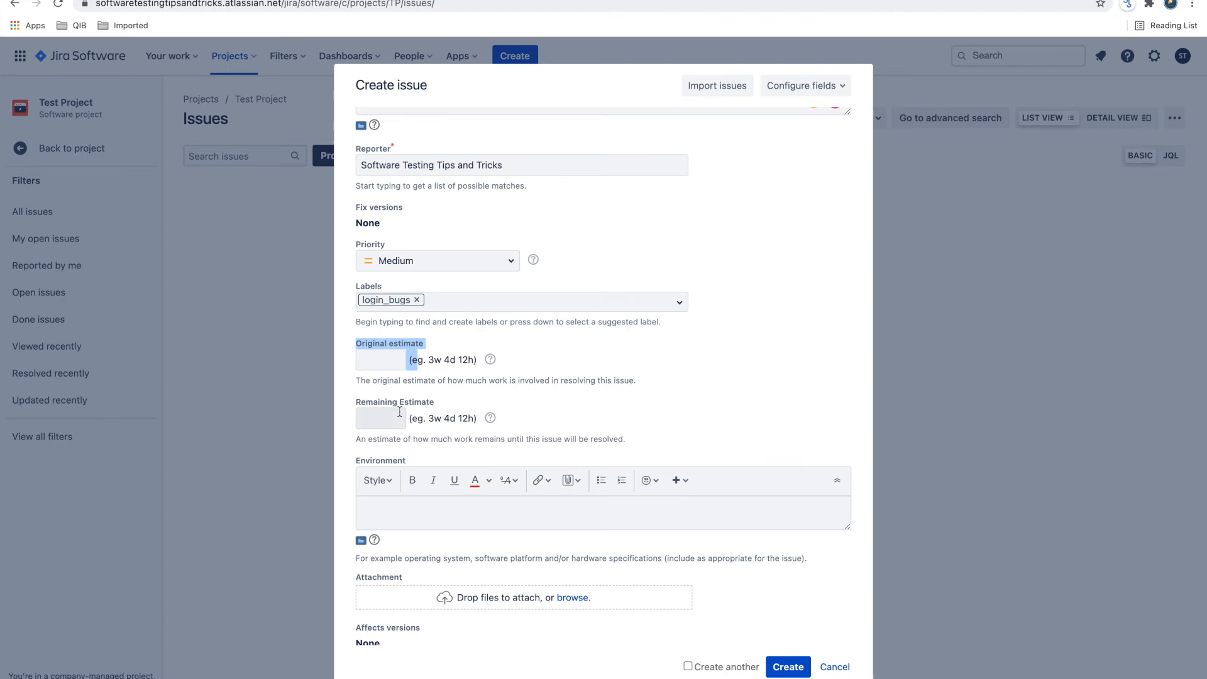
click(349, 406)
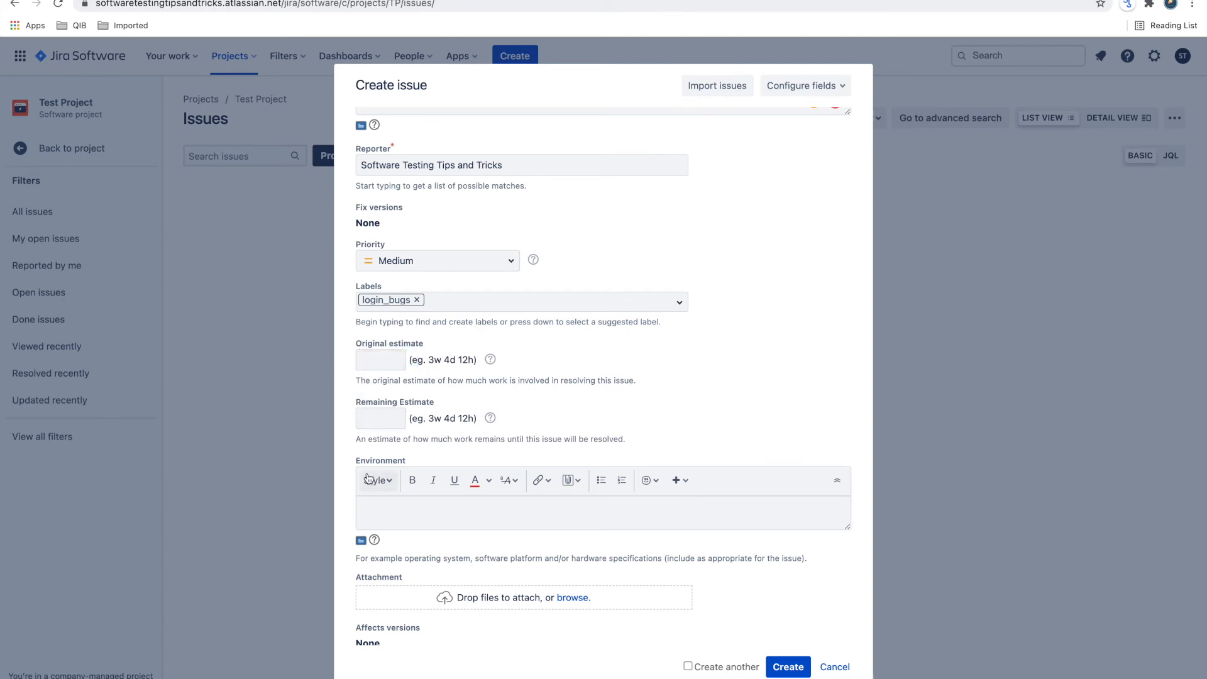
scroll(378, 414, down, 1)
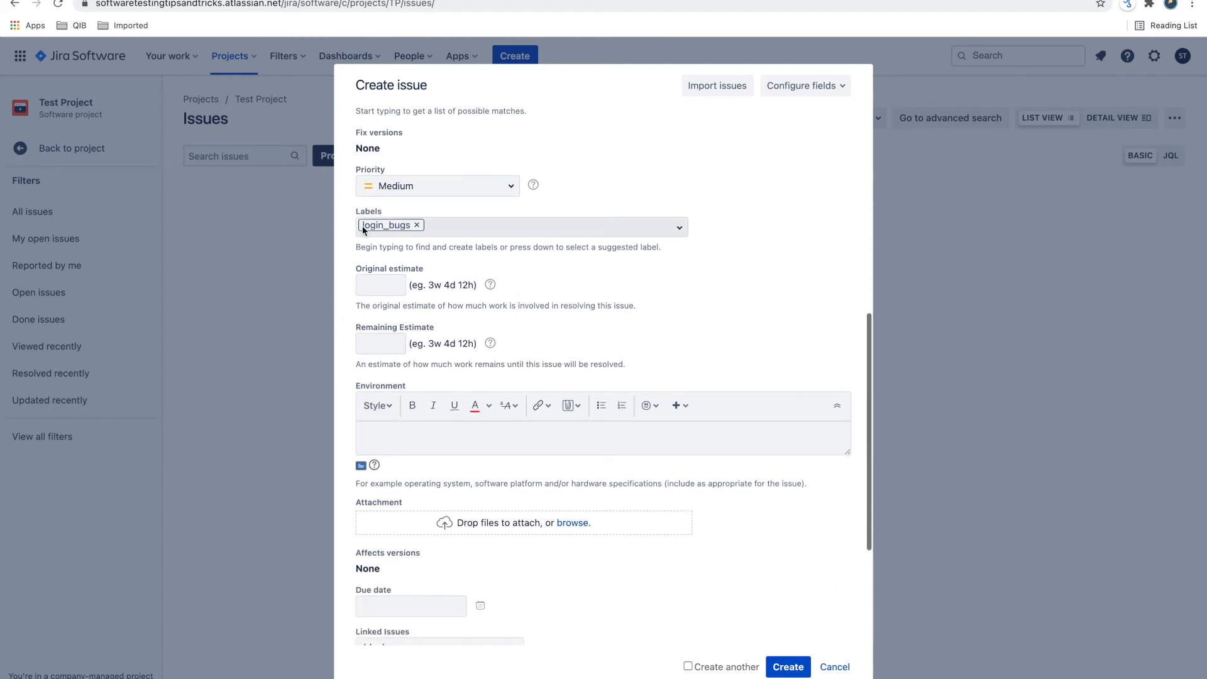
scroll(384, 381, down, 1)
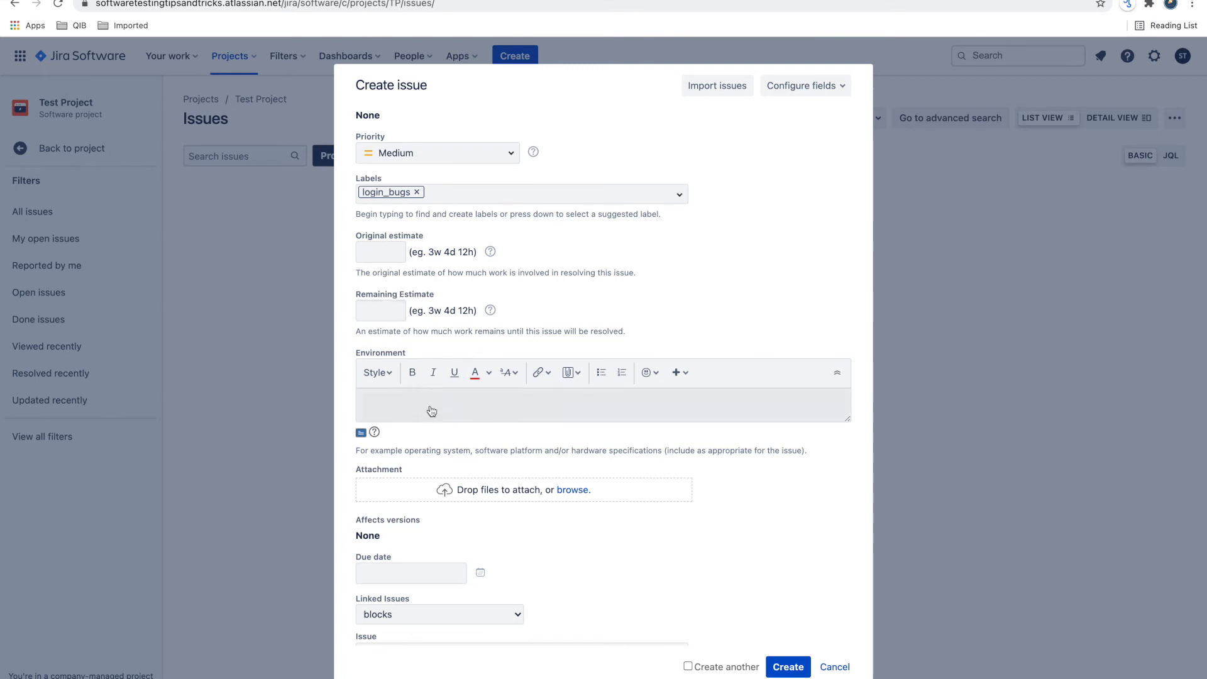
click(417, 396)
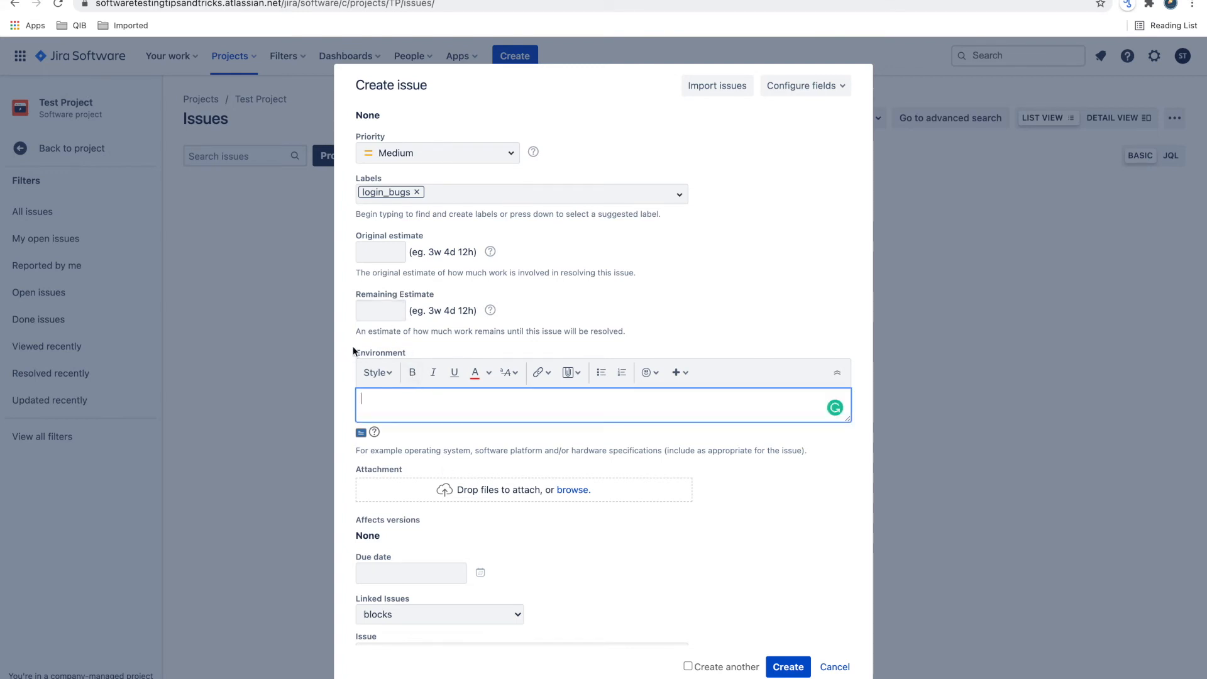
drag(350, 350, 467, 398)
- Review the description's log and observation sections again, along with the attachment, due date, linked issues, assignee and epic fields
scroll(467, 398, up, 5)
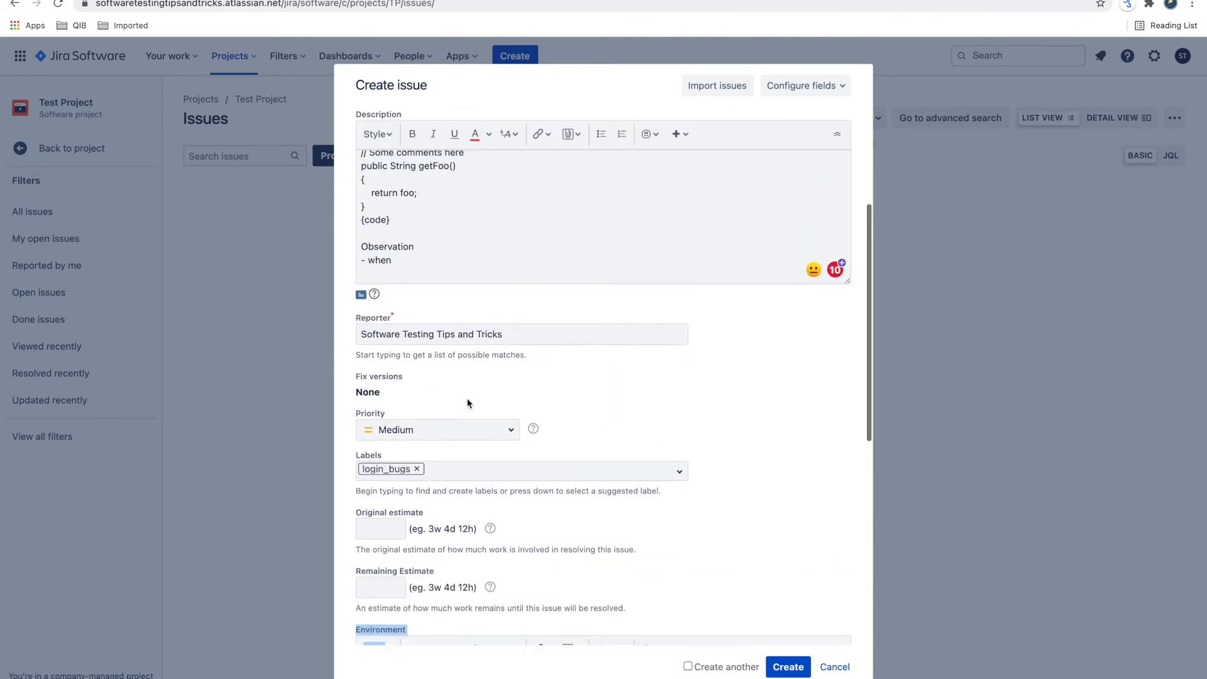
scroll(406, 225, up, 4)
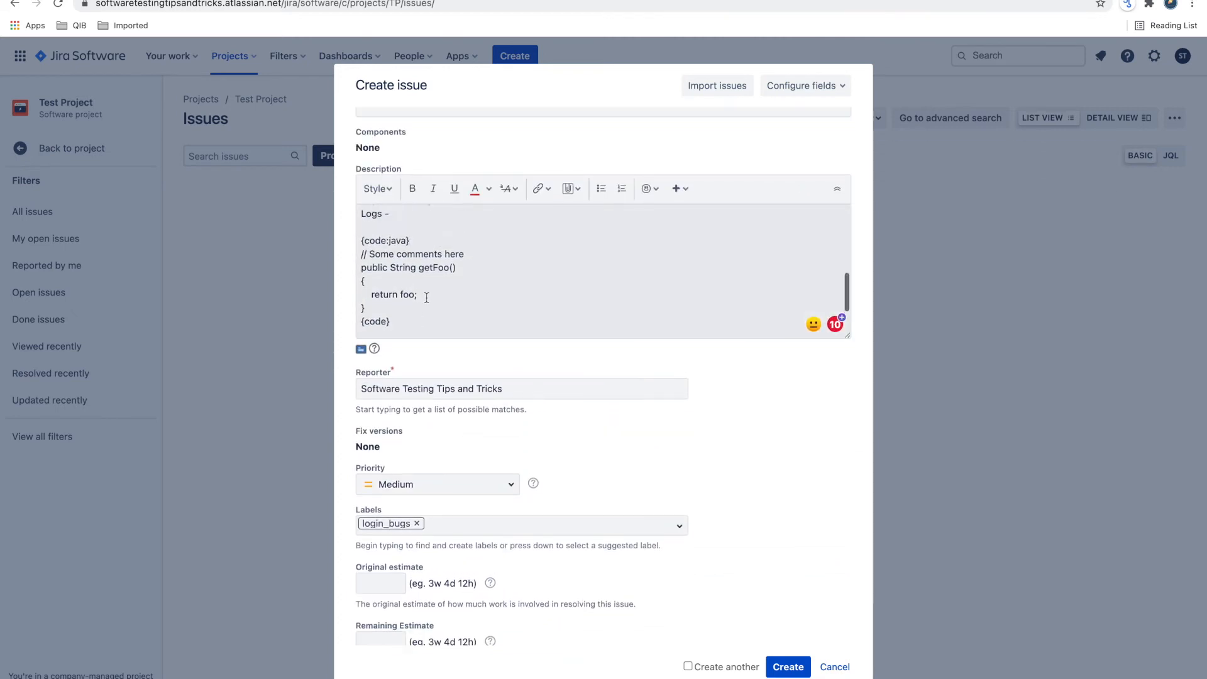
scroll(426, 297, down, 4)
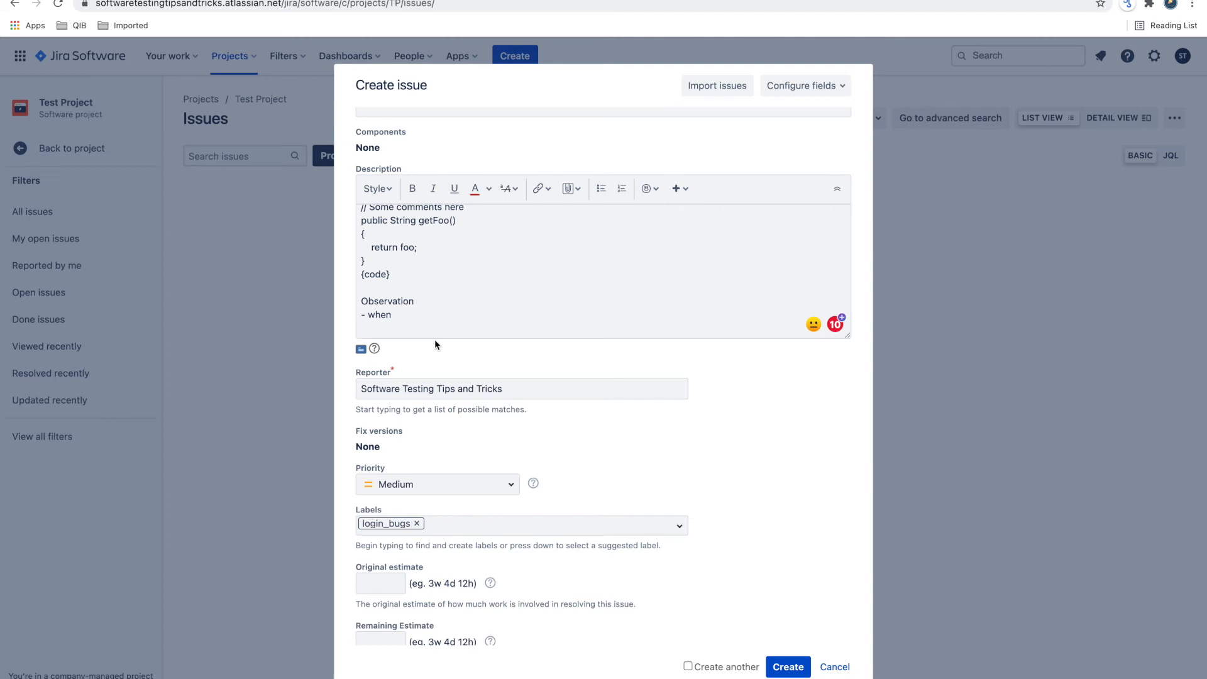
scroll(399, 358, down, 5)
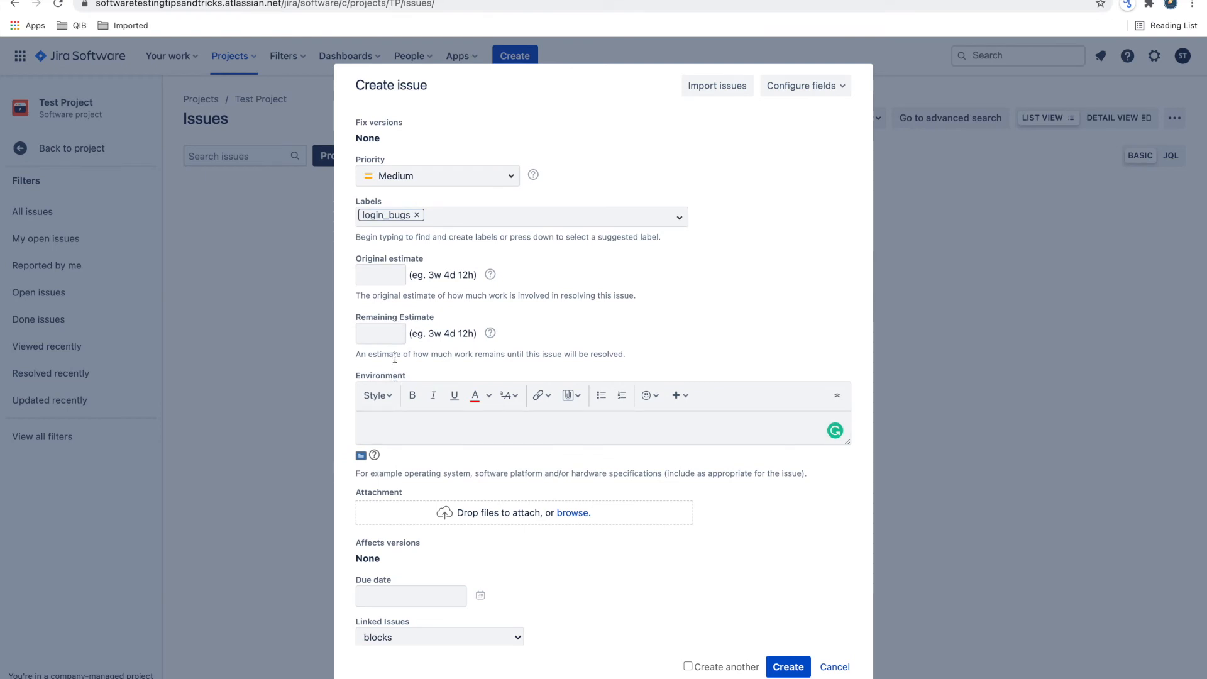
scroll(430, 372, down, 3)
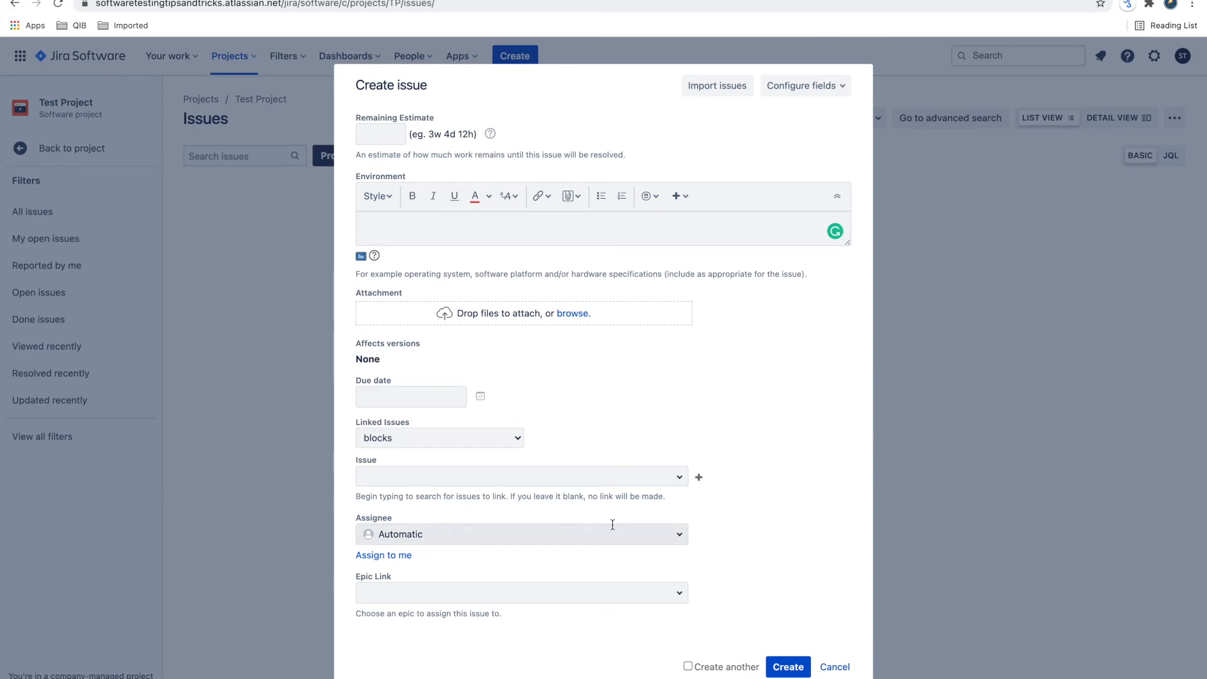
scroll(619, 404, up, 10)
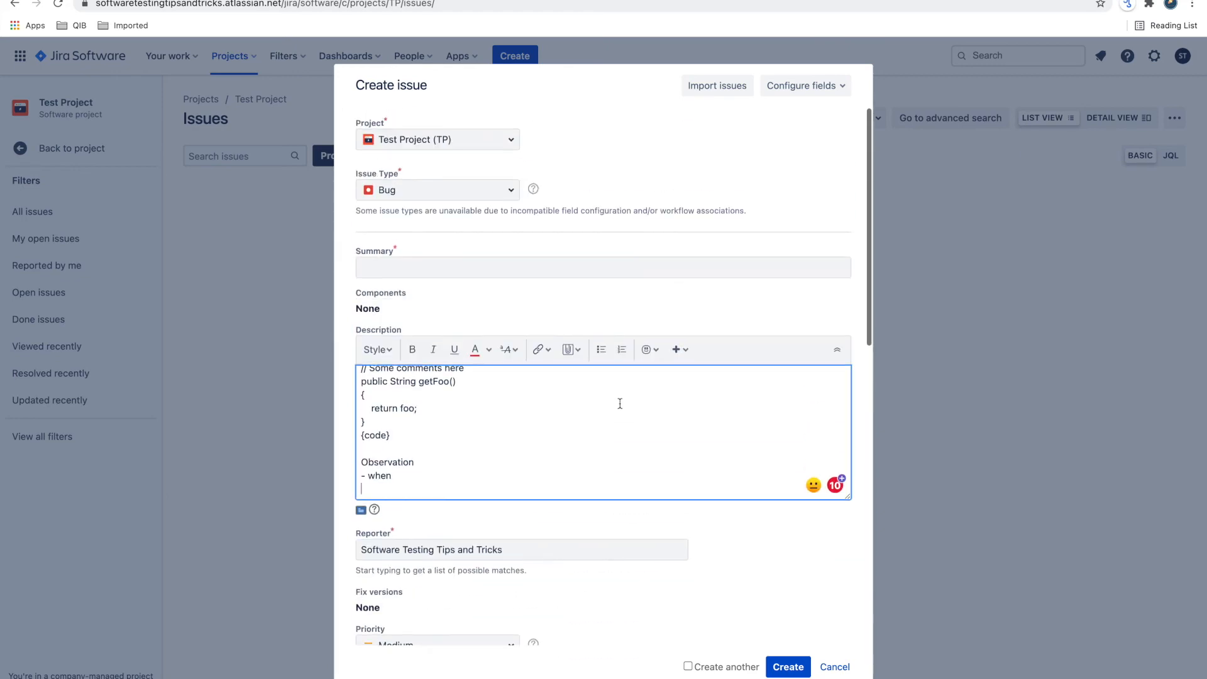
scroll(562, 393, down, 12)
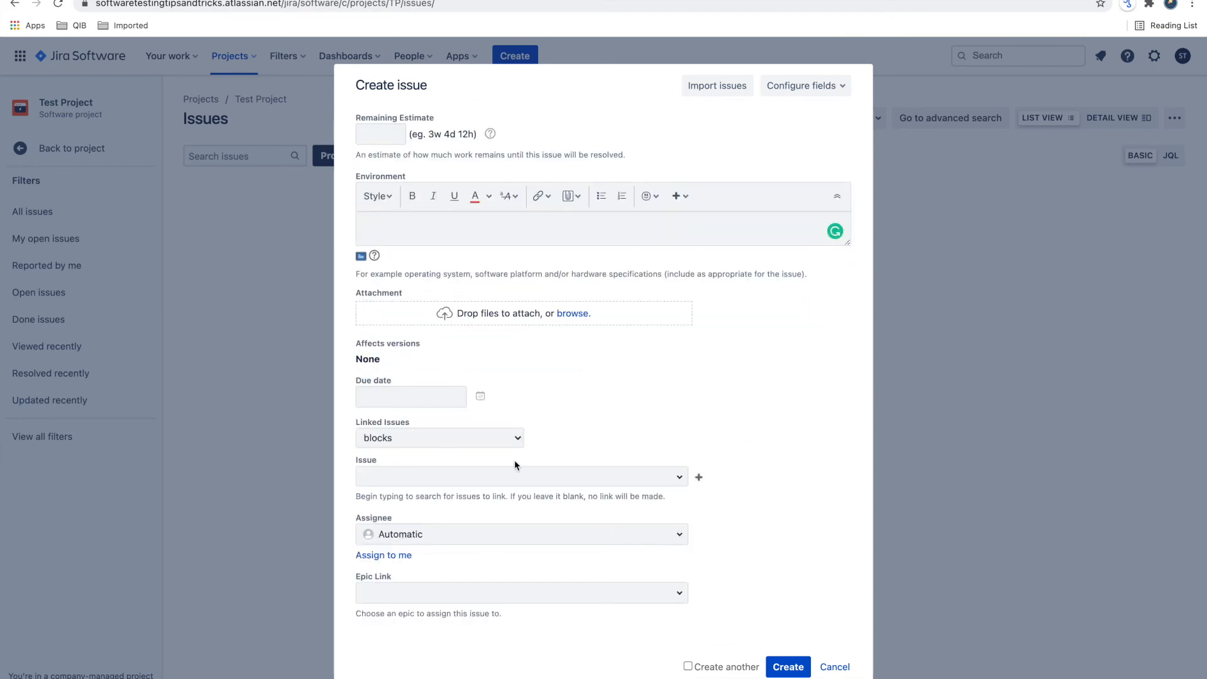
scroll(514, 462, up, 8)
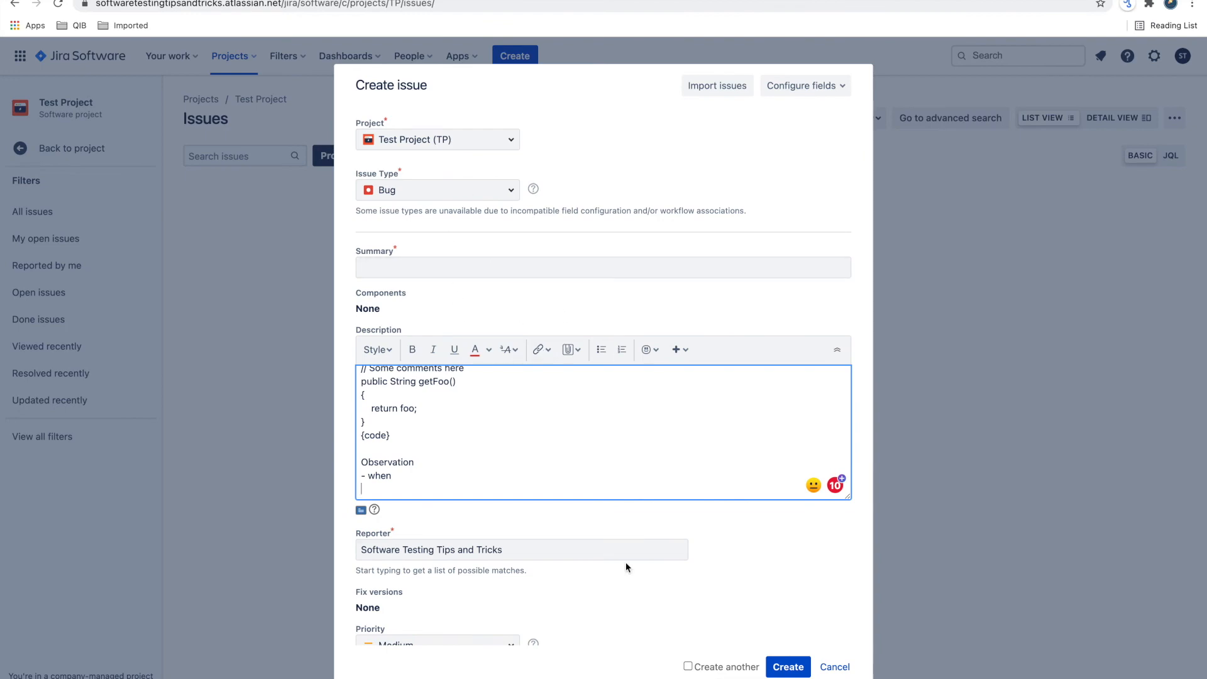
scroll(624, 562, down, 10)
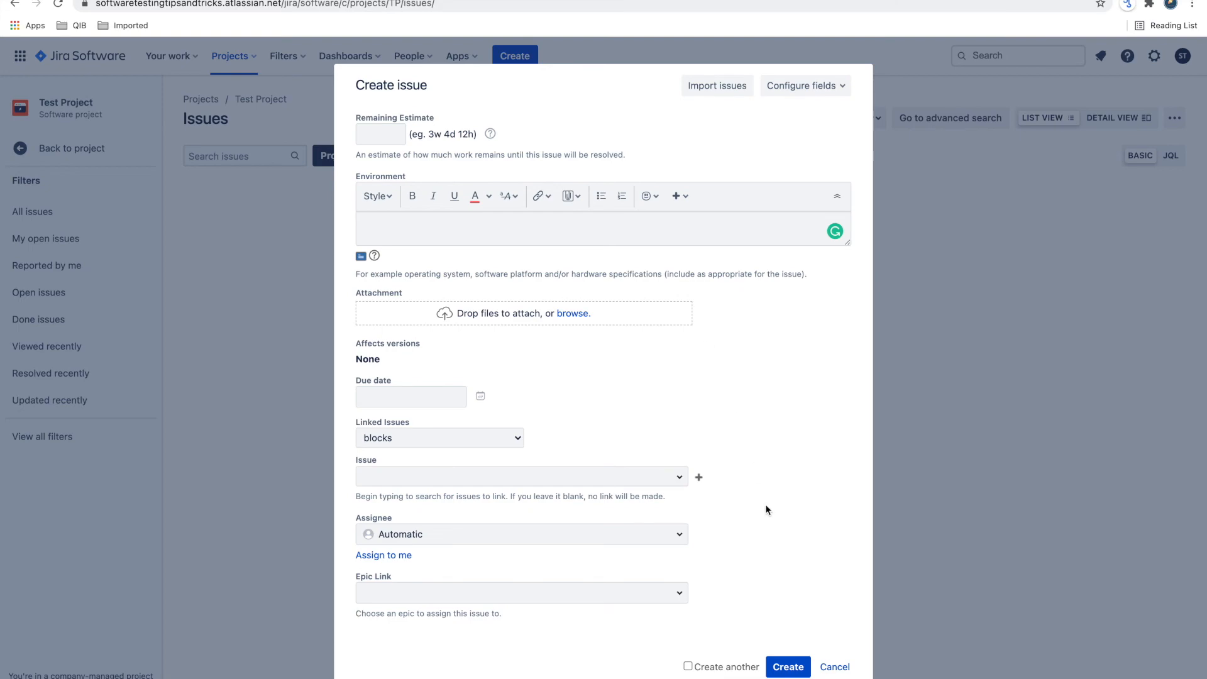
- Discard the unsaved issue form and switch to the blank spreadsheet in Excel
click(835, 667)
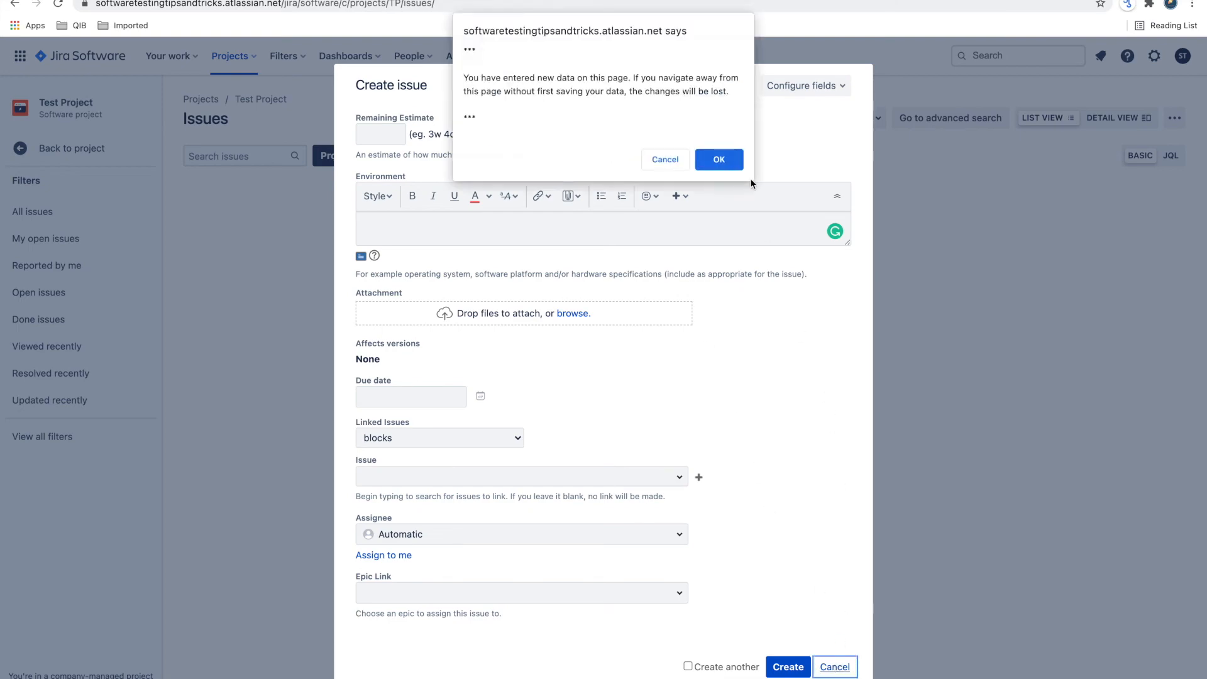
click(718, 160)
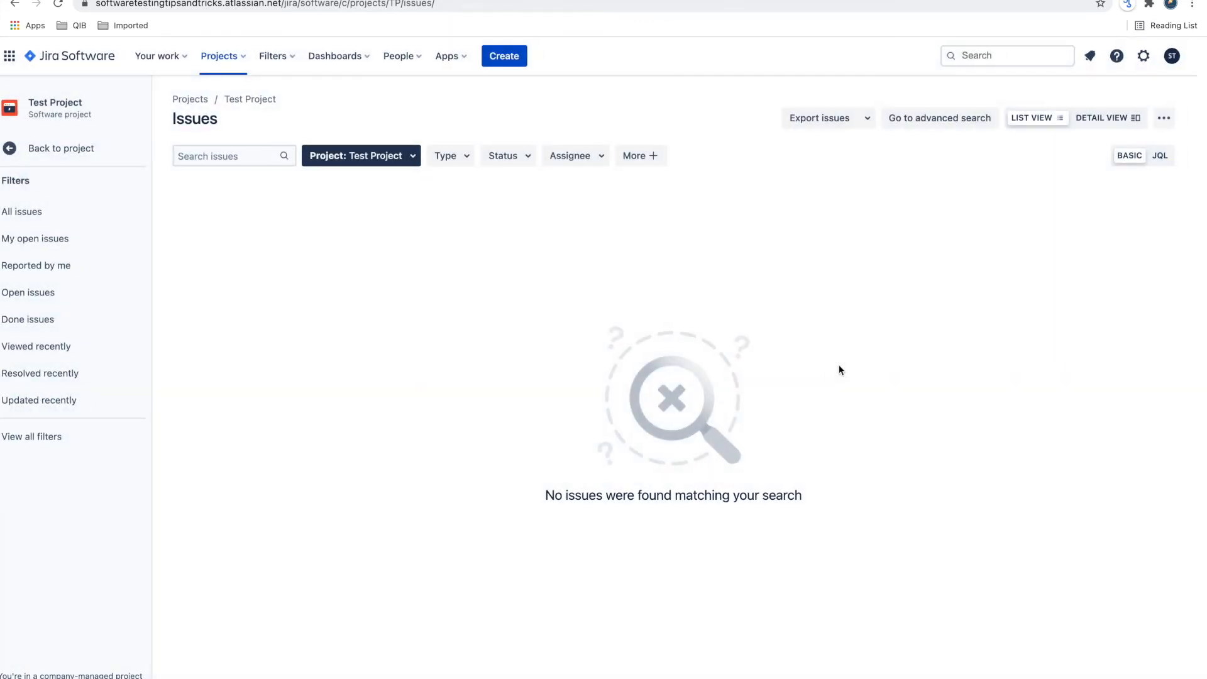
key(ctrl+Right)
key(ctrl+Left)
key(ctrl+Left)
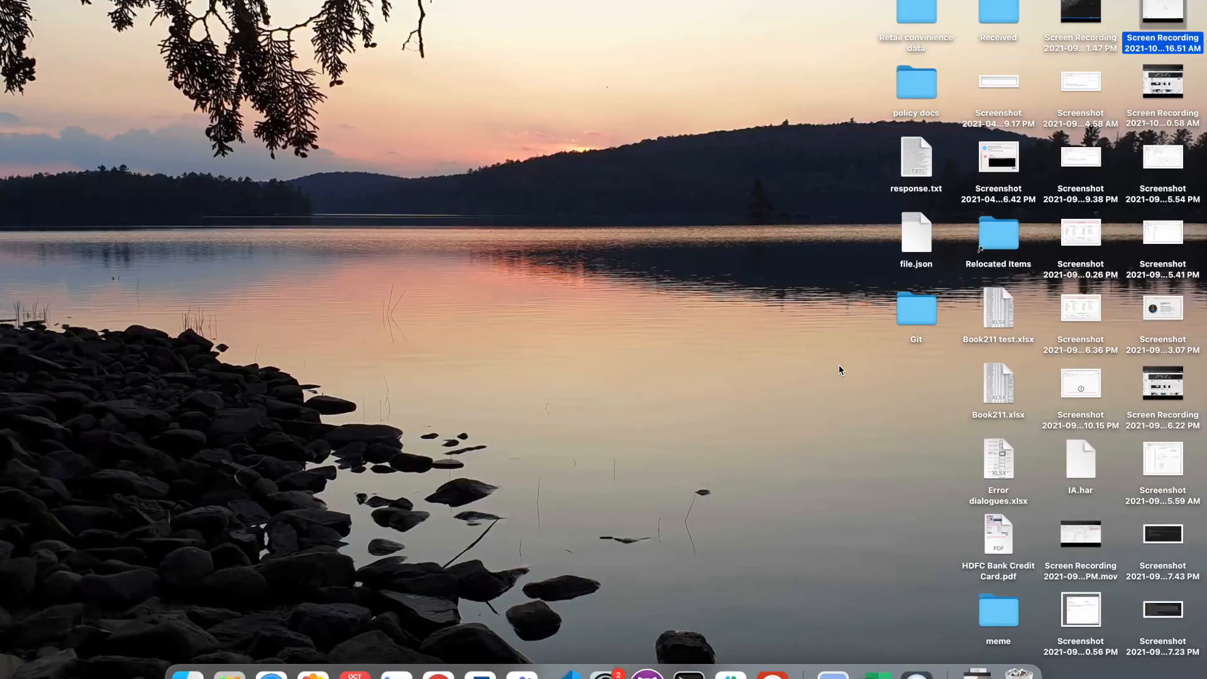
click(874, 671)
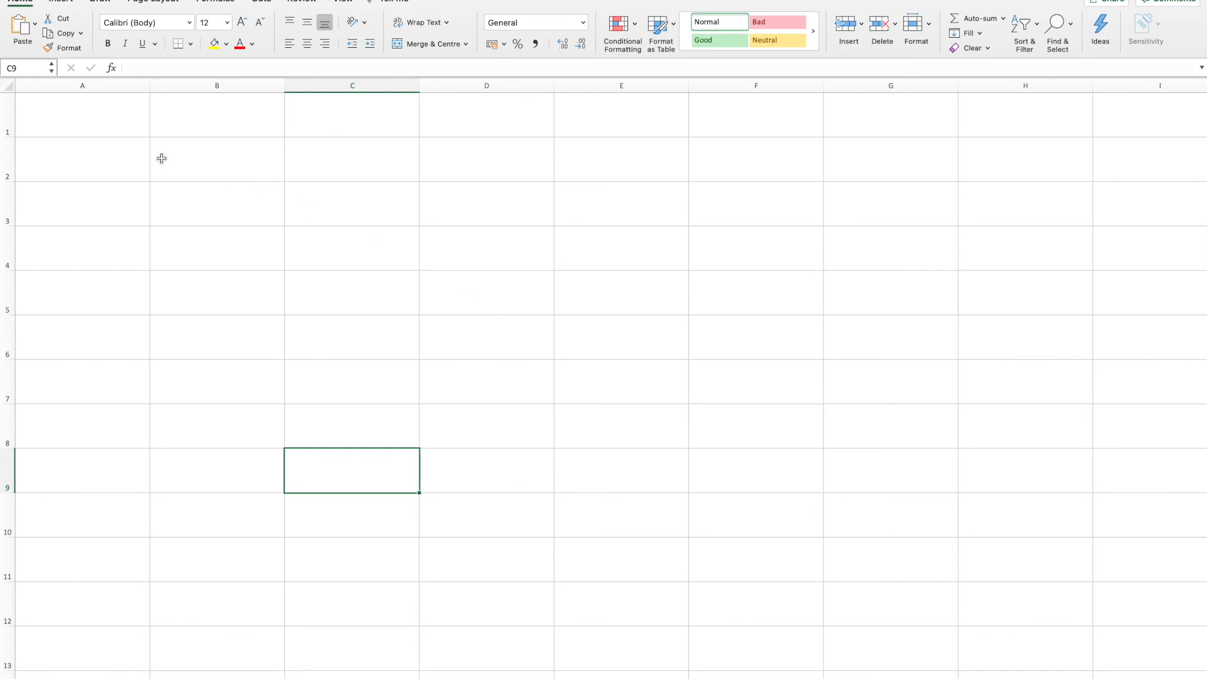
- Enter the header "Bug ID" in cell A1 with font size 18
click(105, 107)
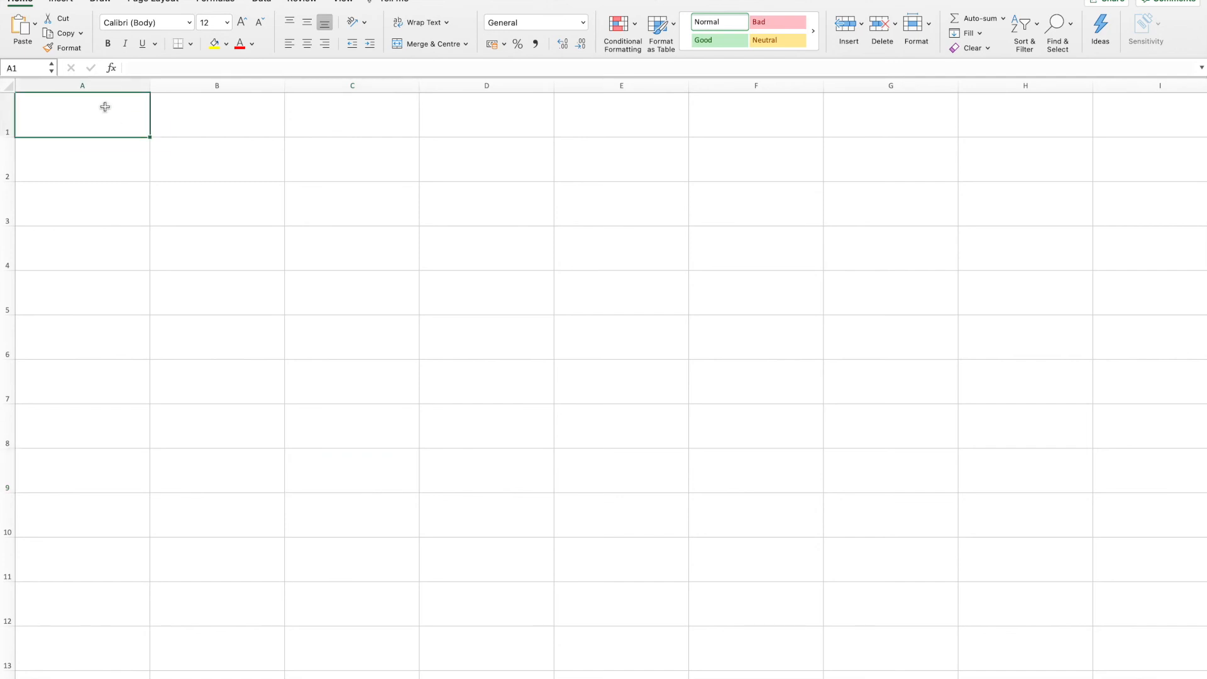
text(Bug ID)
key(super+a)
click(227, 23)
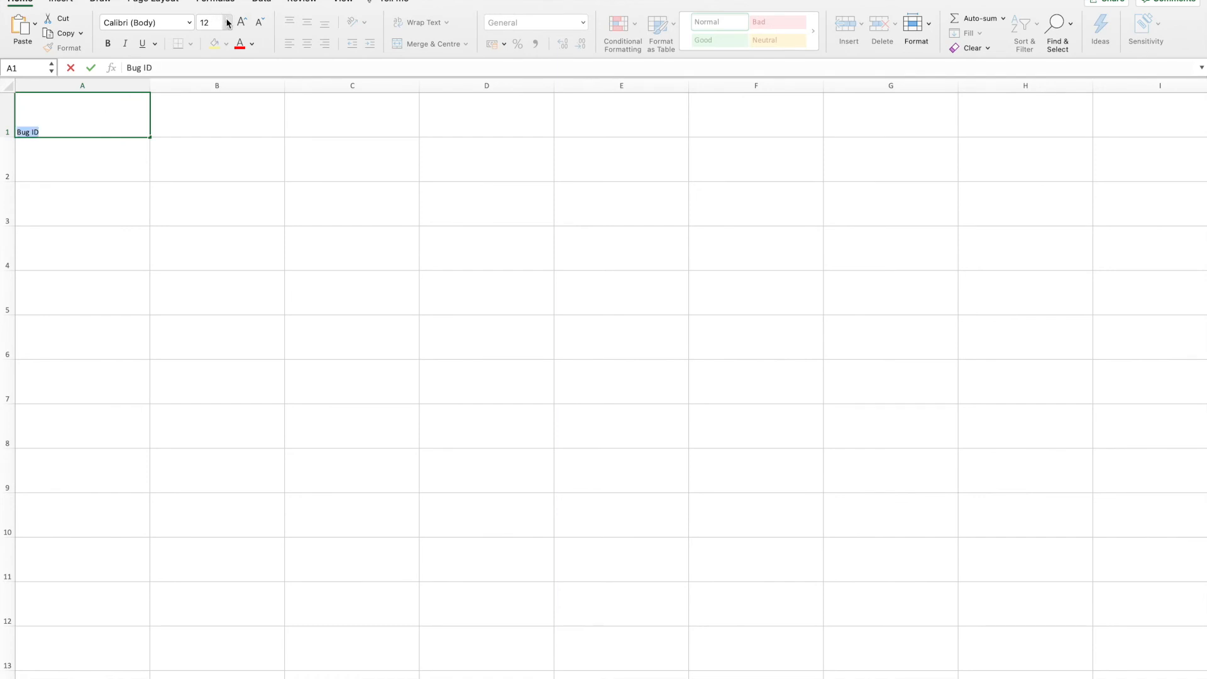
click(223, 148)
click(163, 186)
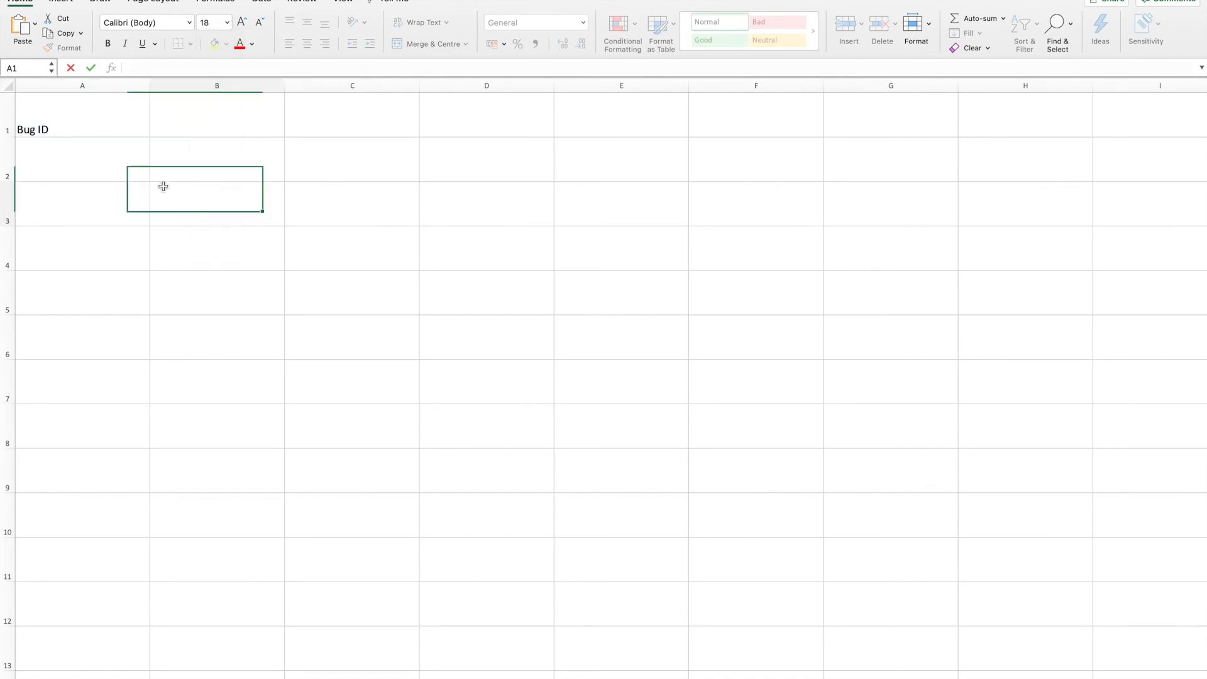
click(179, 119)
- Enter BUG1 in cell A2 below the "Bug ID" header
click(88, 169)
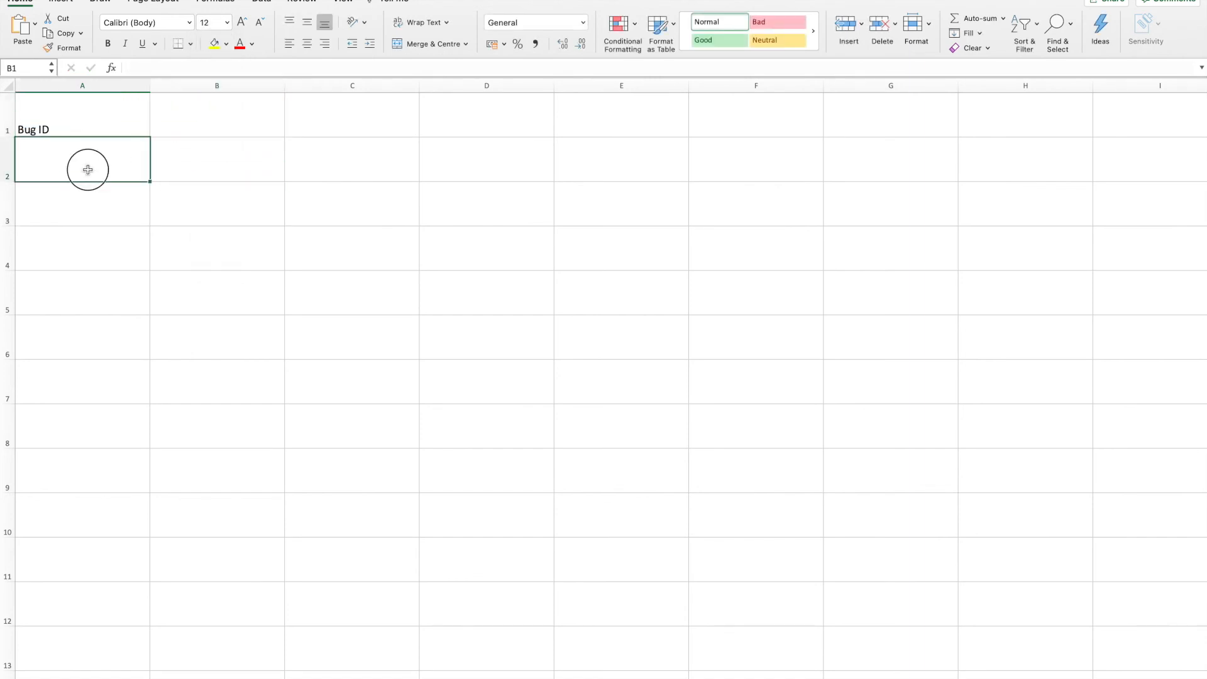
double_click(87, 170)
text(BUG1)
key(Return)
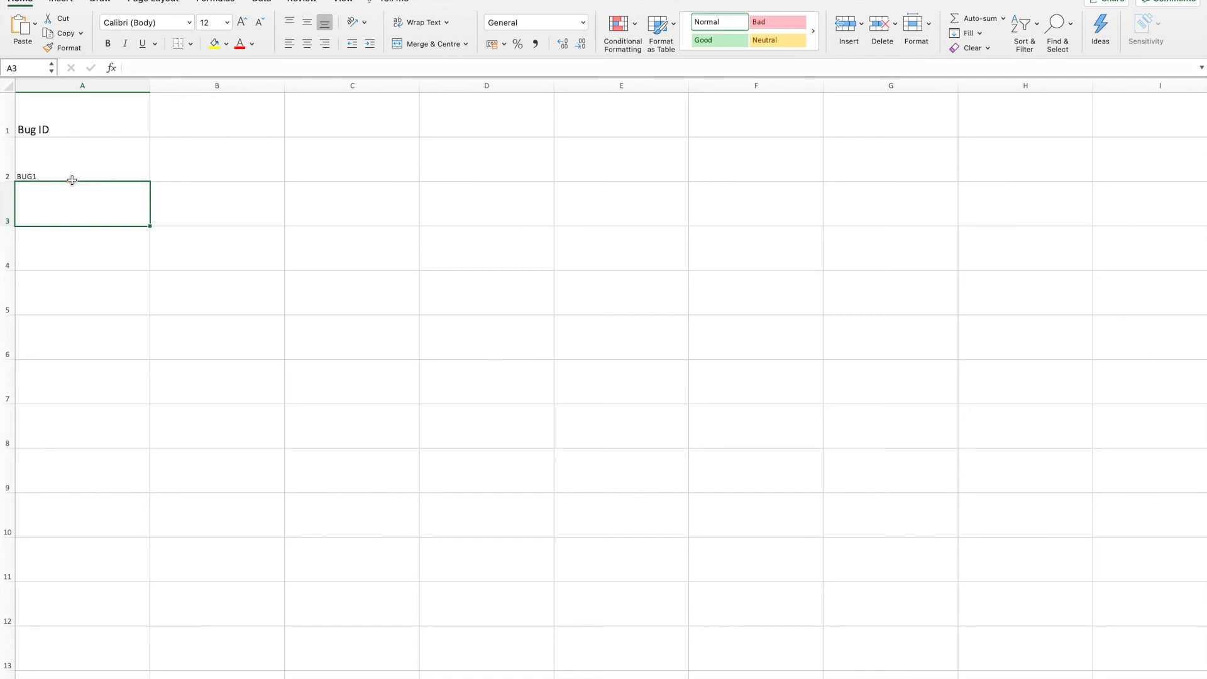
- Enter the header "Summary" in cell B1
click(186, 123)
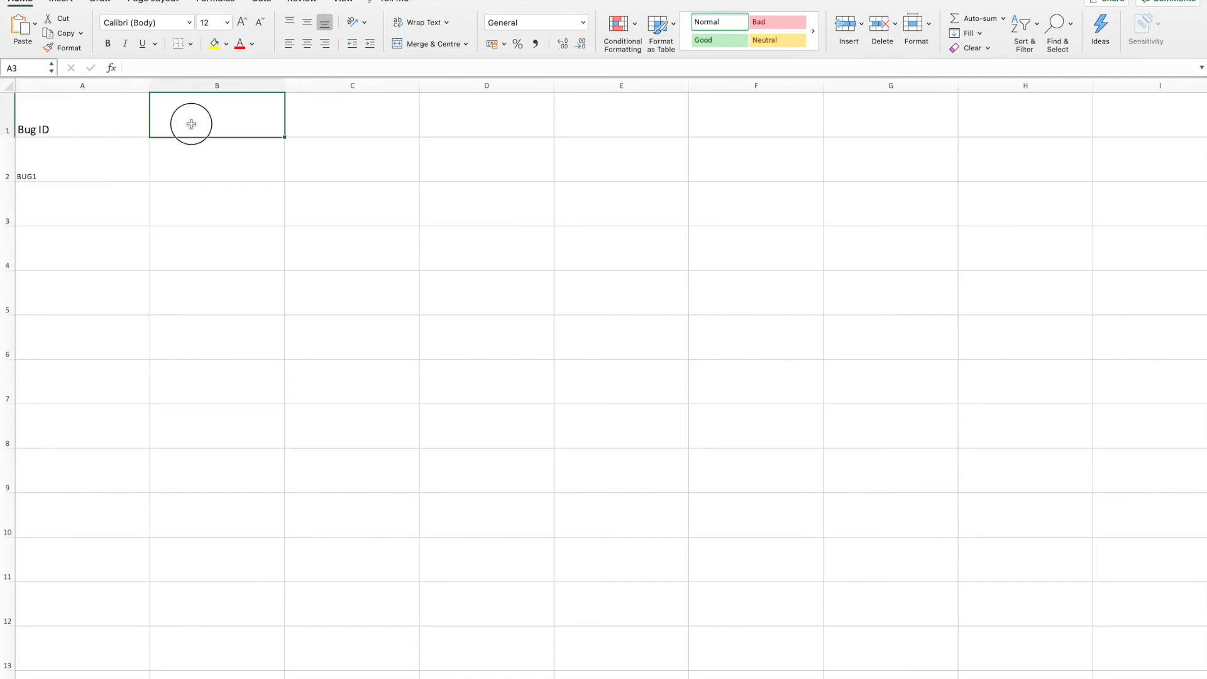
text(Summary)
click(331, 180)
click(196, 139)
- Enter the header "Description" in cell C1
click(353, 116)
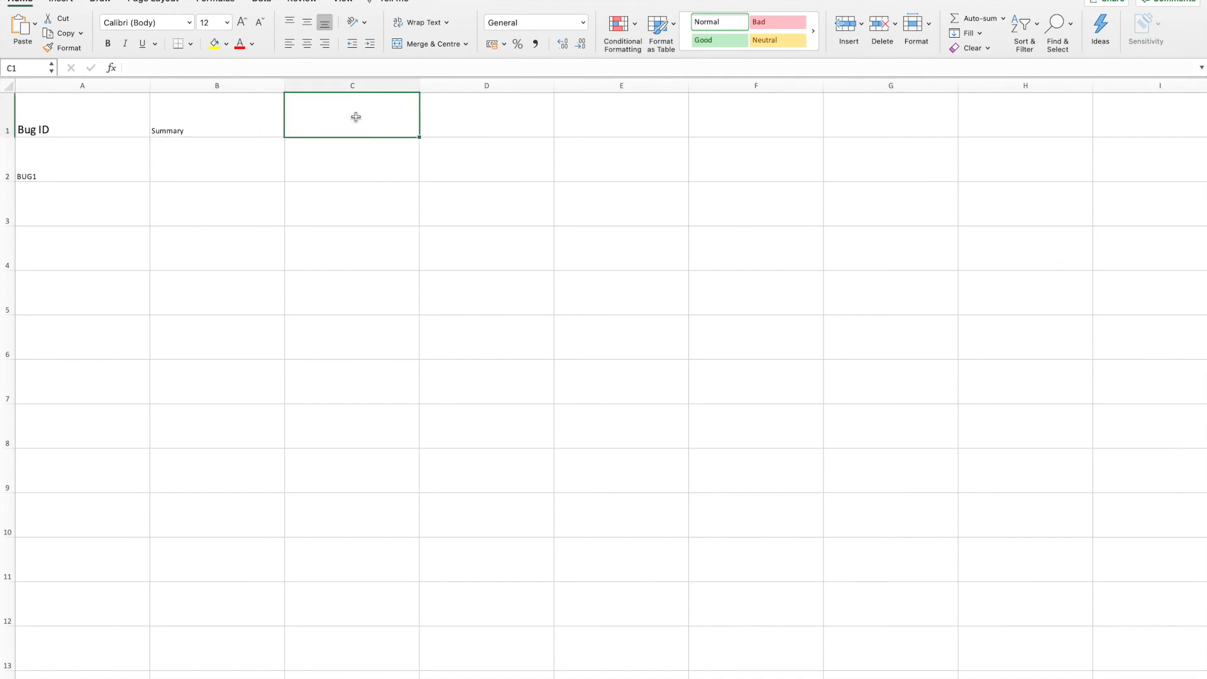
text(De)
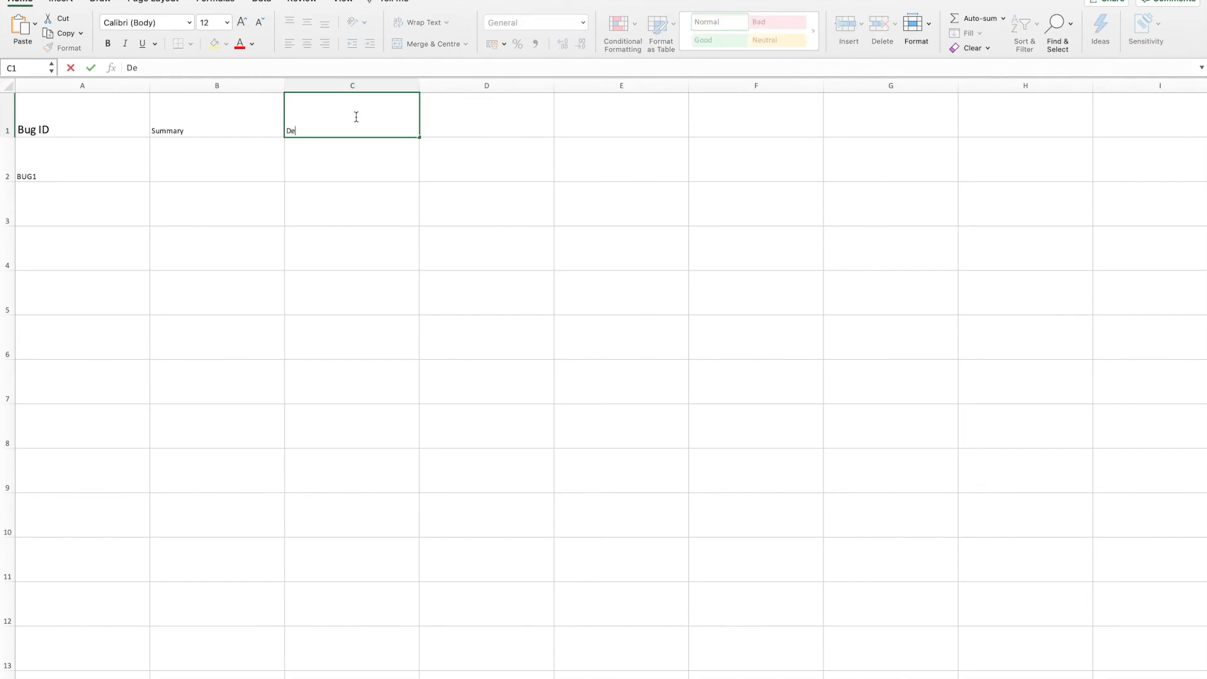
text(scription)
- Replace the header in cell C1 with "Issue steps"
double_click(356, 117)
text(En)
key(BackSpace)
key(BackSpace)
text(Current be)
key(BackSpace)
key(BackSpace)
key(BackSpace)
key(BackSpace)
key(BackSpace)
key(BackSpace)
key(BackSpace)
key(BackSpace)
key(BackSpace)
text(Issue steps)
- Enter the headers "Ecpected result" in cell D1 and "current results" in cell E1
click(495, 119)
text(E)
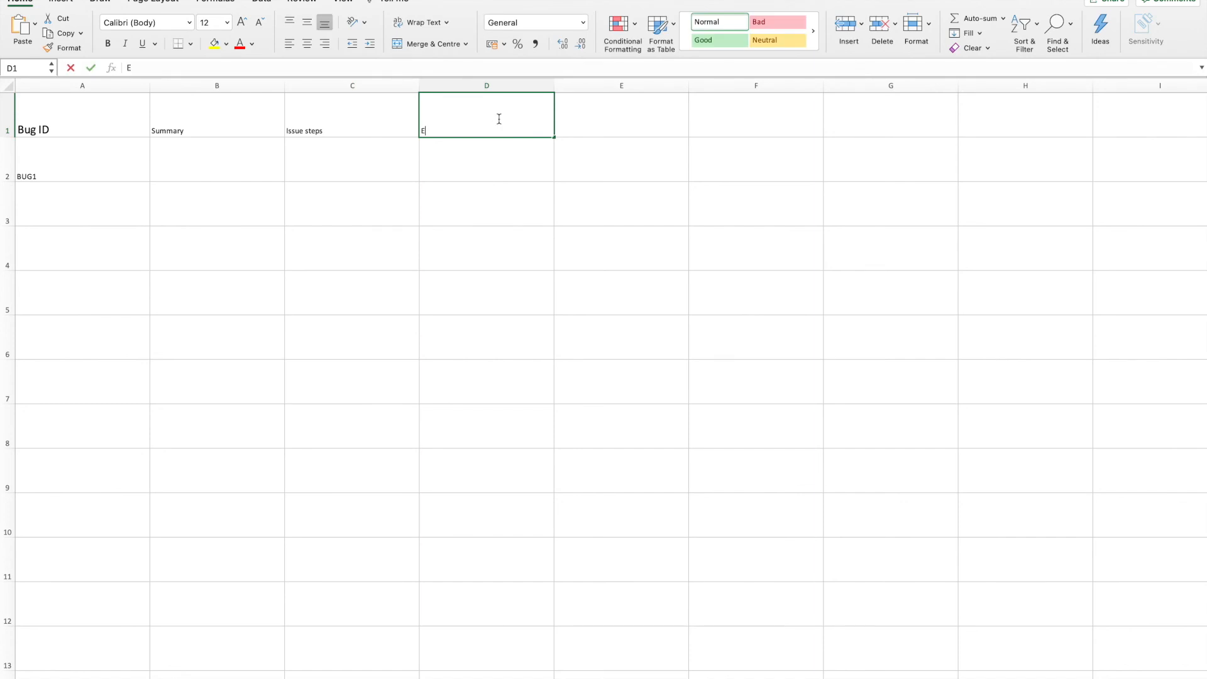
text(cpected result)
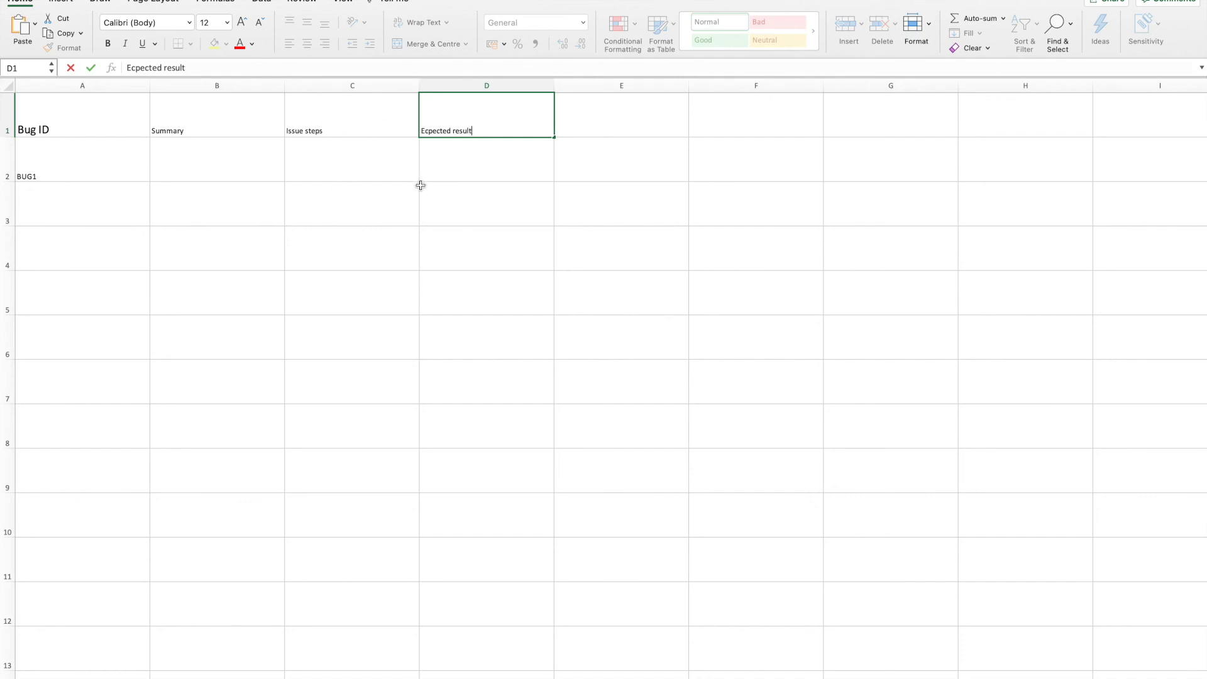
click(644, 121)
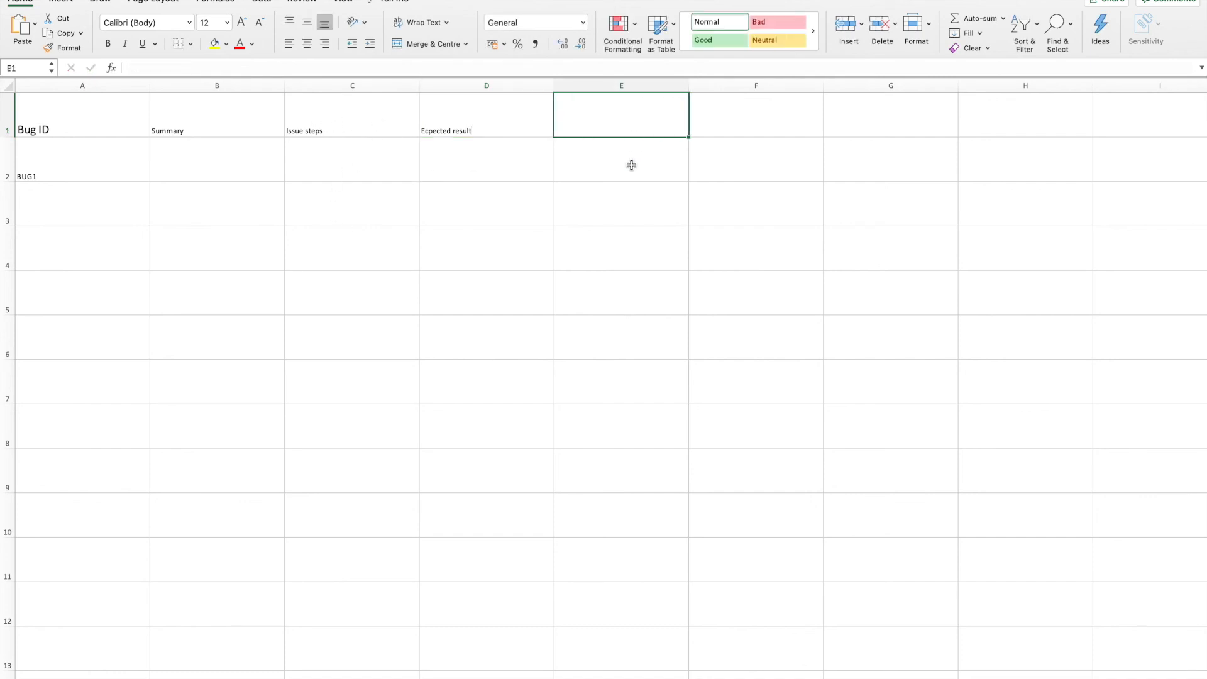
text(current results)
- Enter the header "Notes" in cell F1
click(719, 119)
text(Nots)
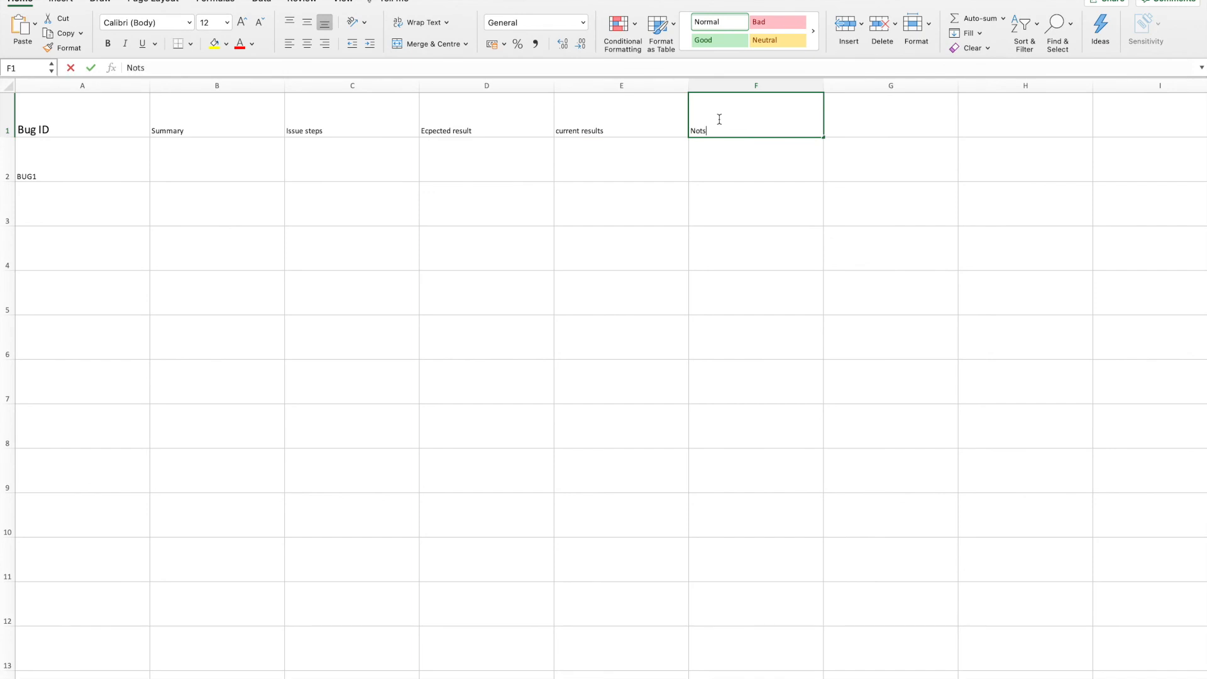
key(BackSpace)
text(es)
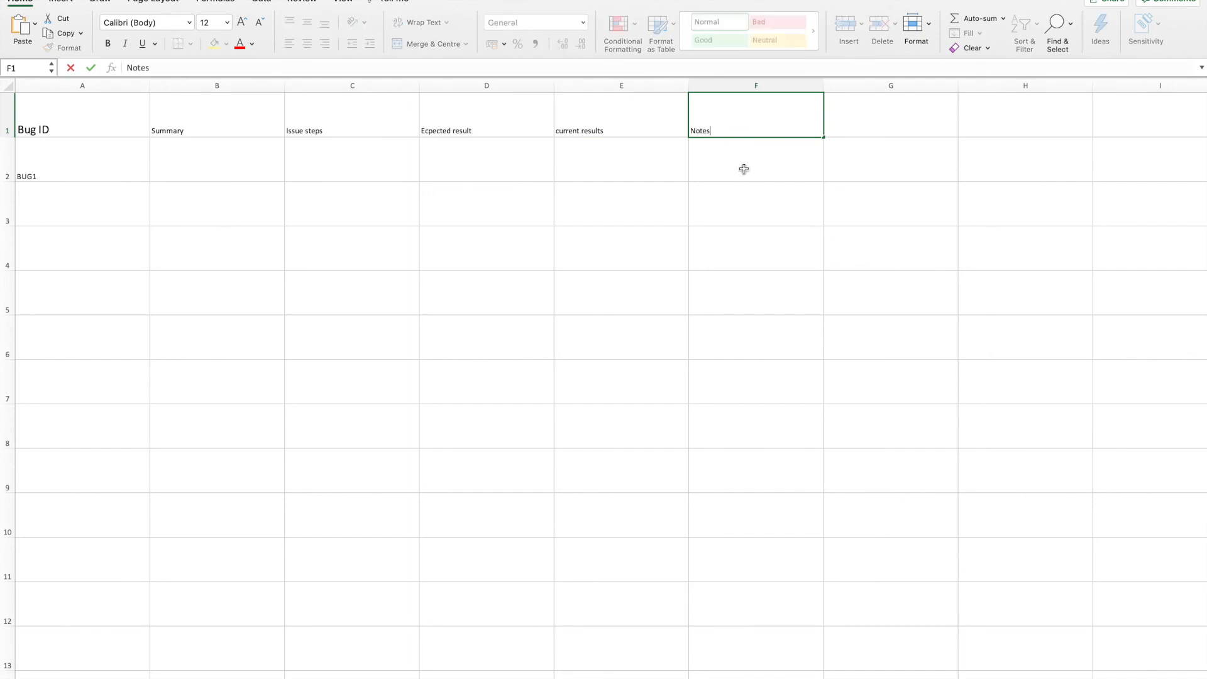
click(748, 154)
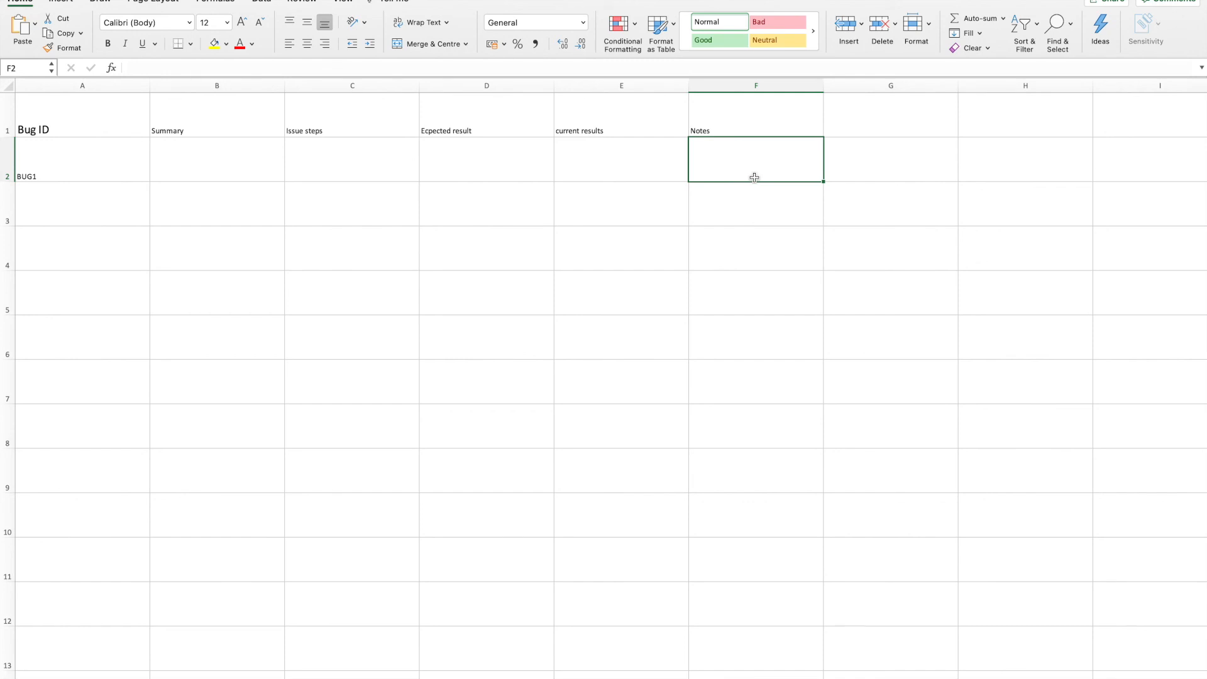
- Replace the header in cell F1 with "Reproducable ?"
click(719, 129)
text(R)
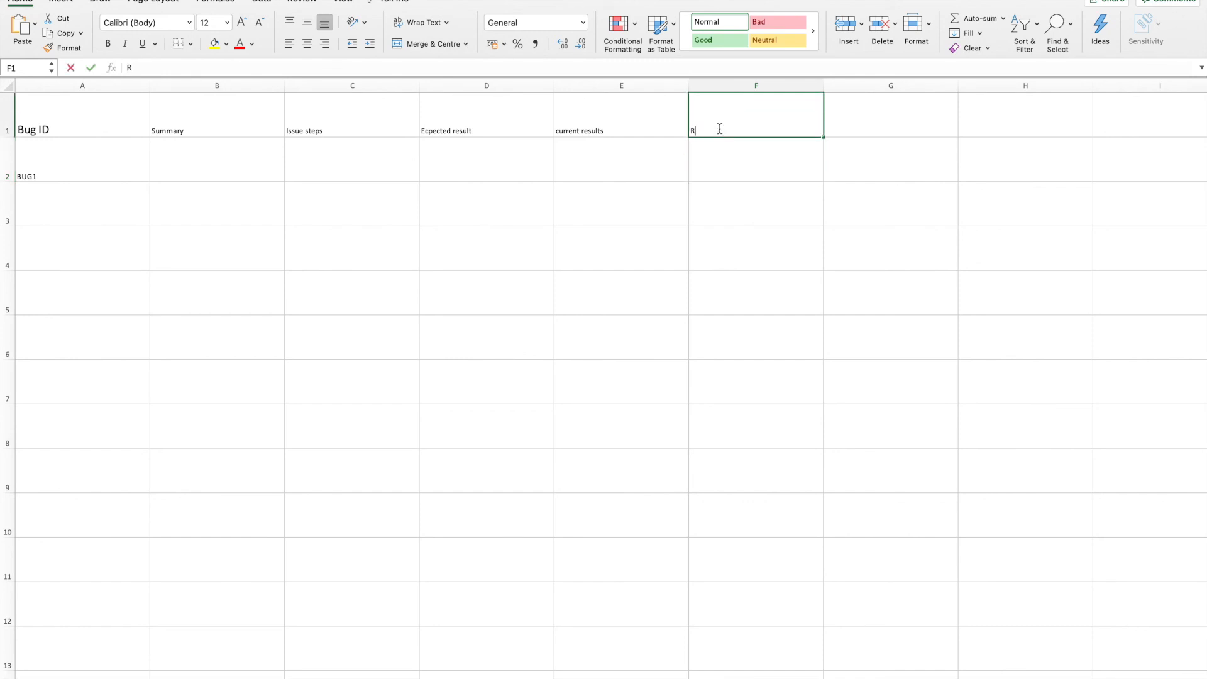
text(eproducable ?)
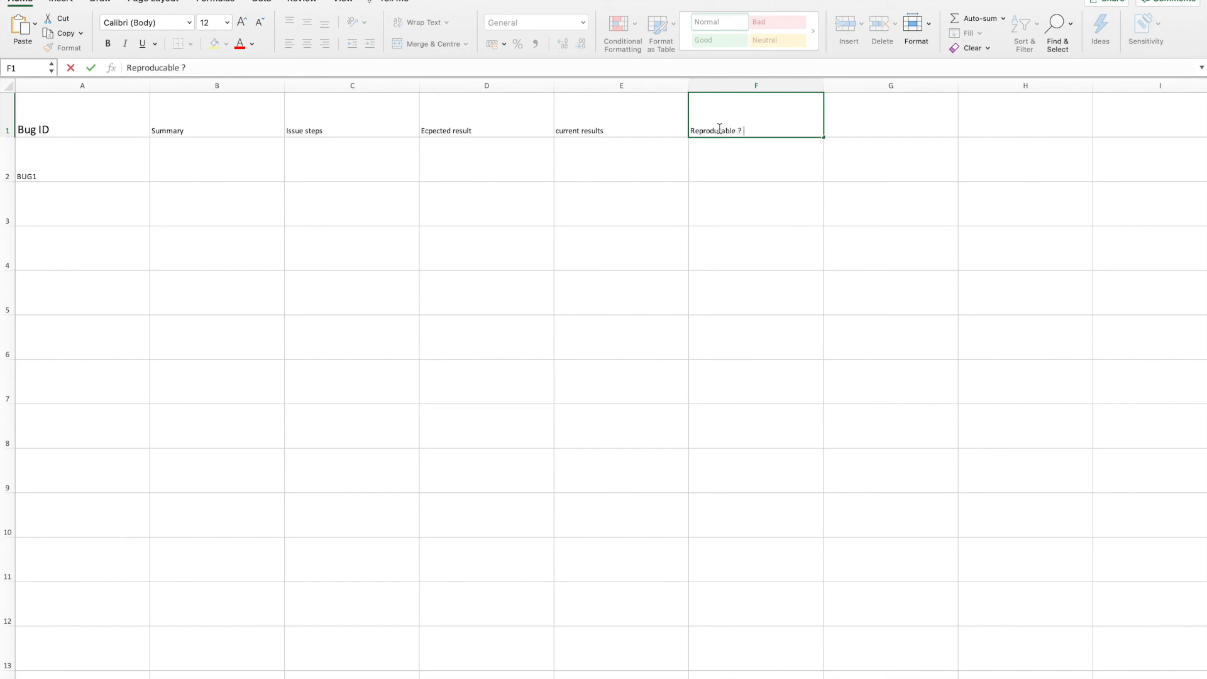
click(752, 175)
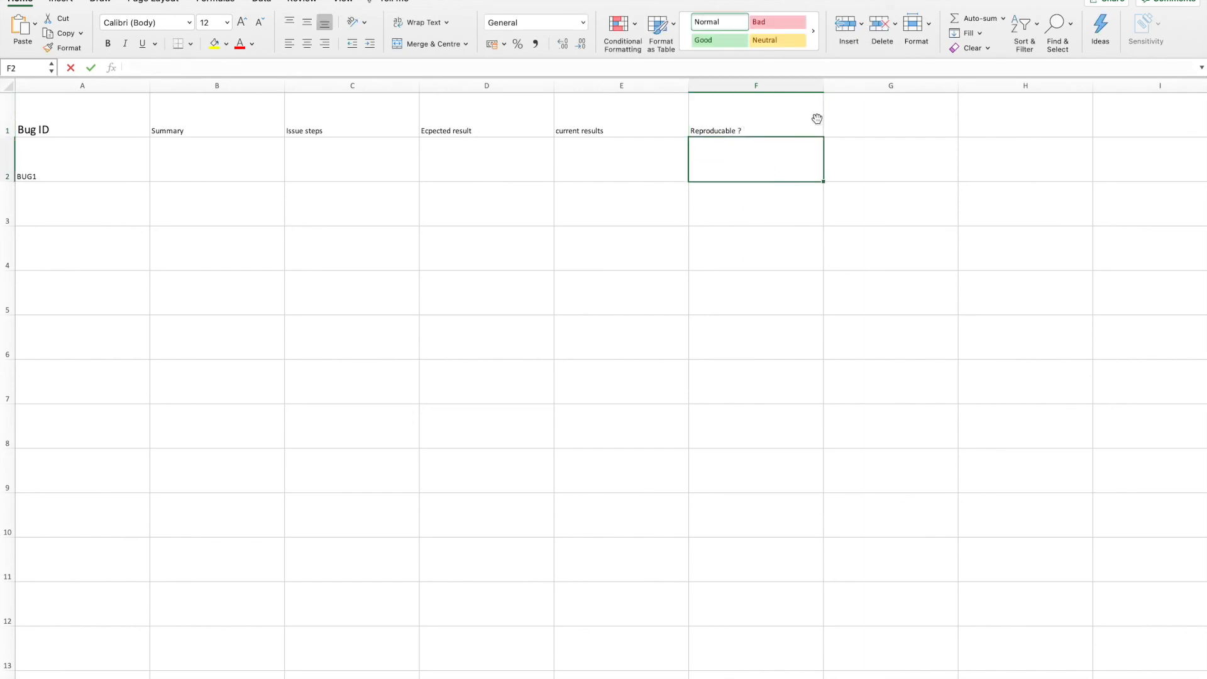
- Enter the headers "Browsers" in cell G1 and "Environemt" in cell H1
click(895, 110)
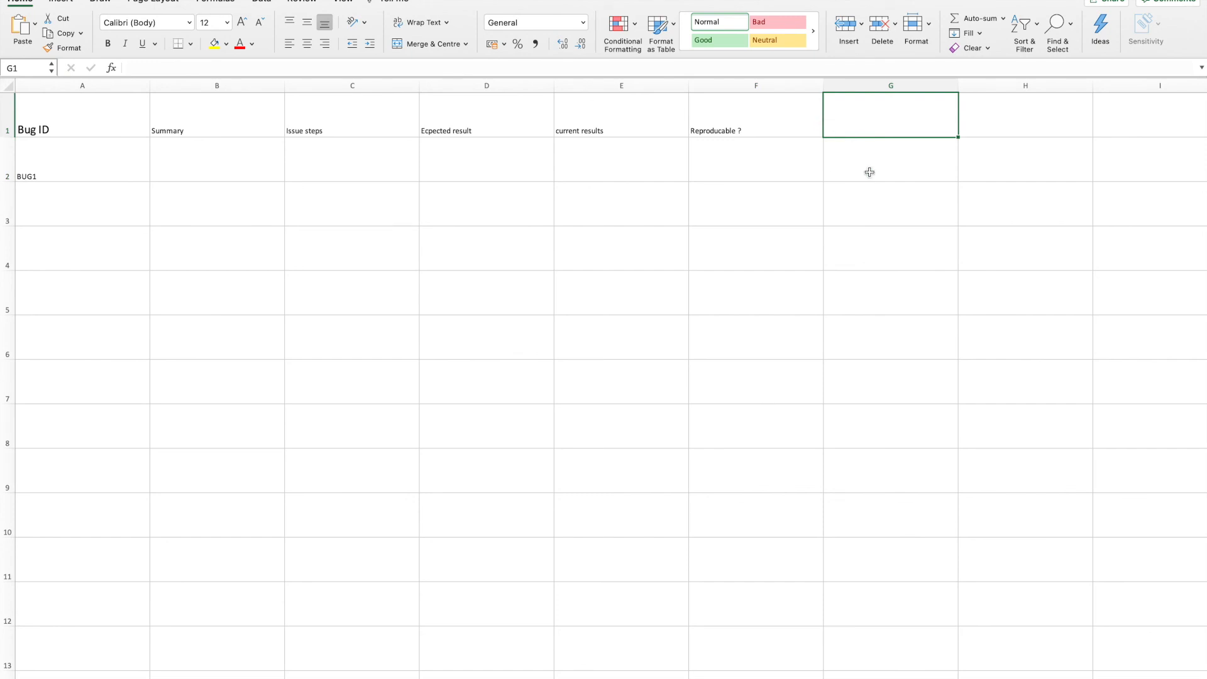
text(Browsers)
click(1002, 124)
scroll(1004, 126, right, 2)
text(Environemr)
key(BackSpace)
text(t)
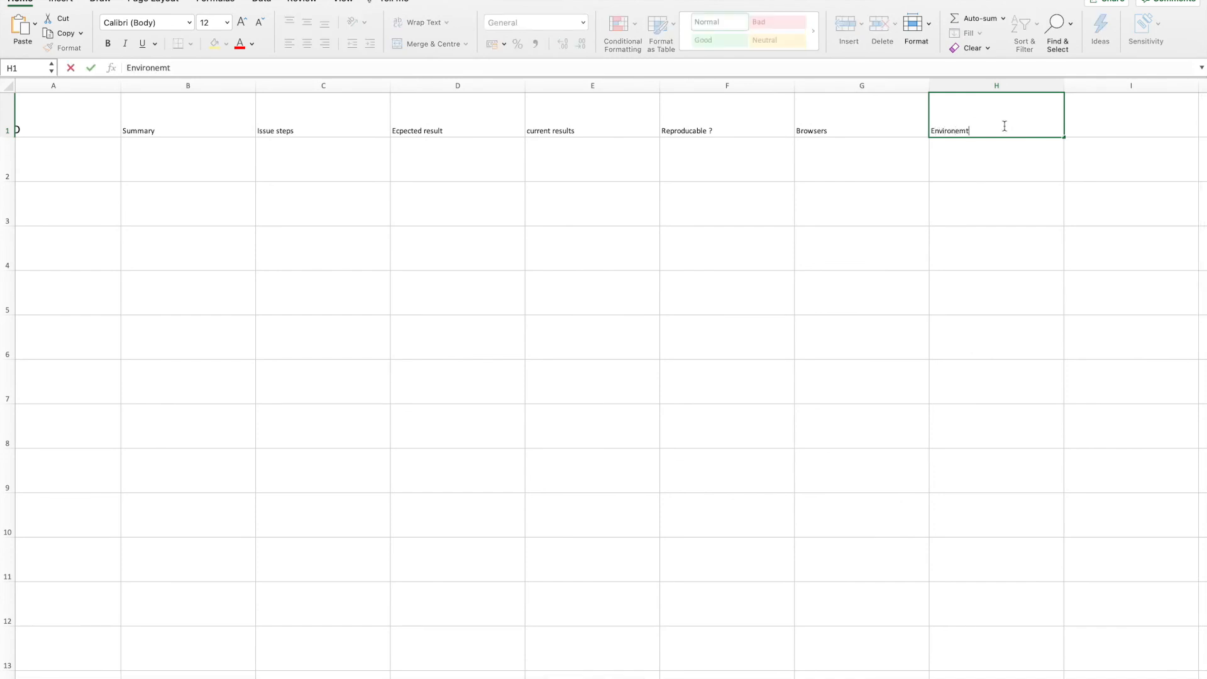
- Enter the header "Priority" in cell I1
click(1130, 130)
text(Pr)
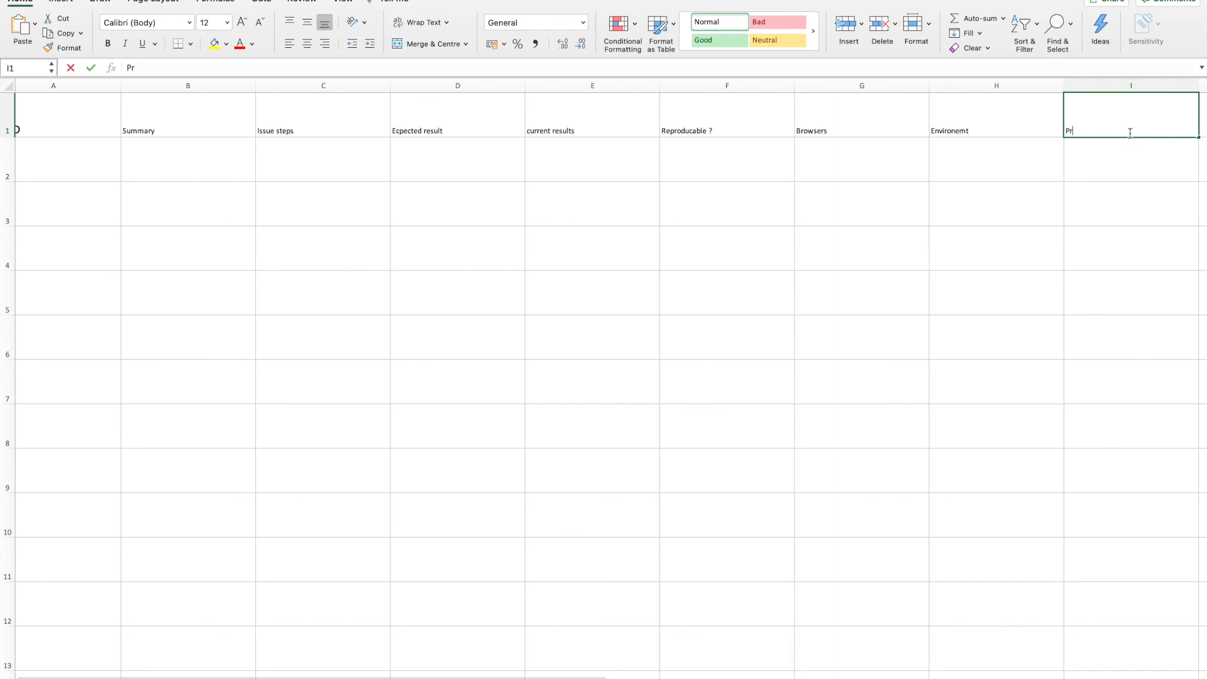
text(iority)
click(1123, 192)
- Enter the header "Logs" in cell J1, beside the "Priority" header
scroll(1118, 162, right, 3)
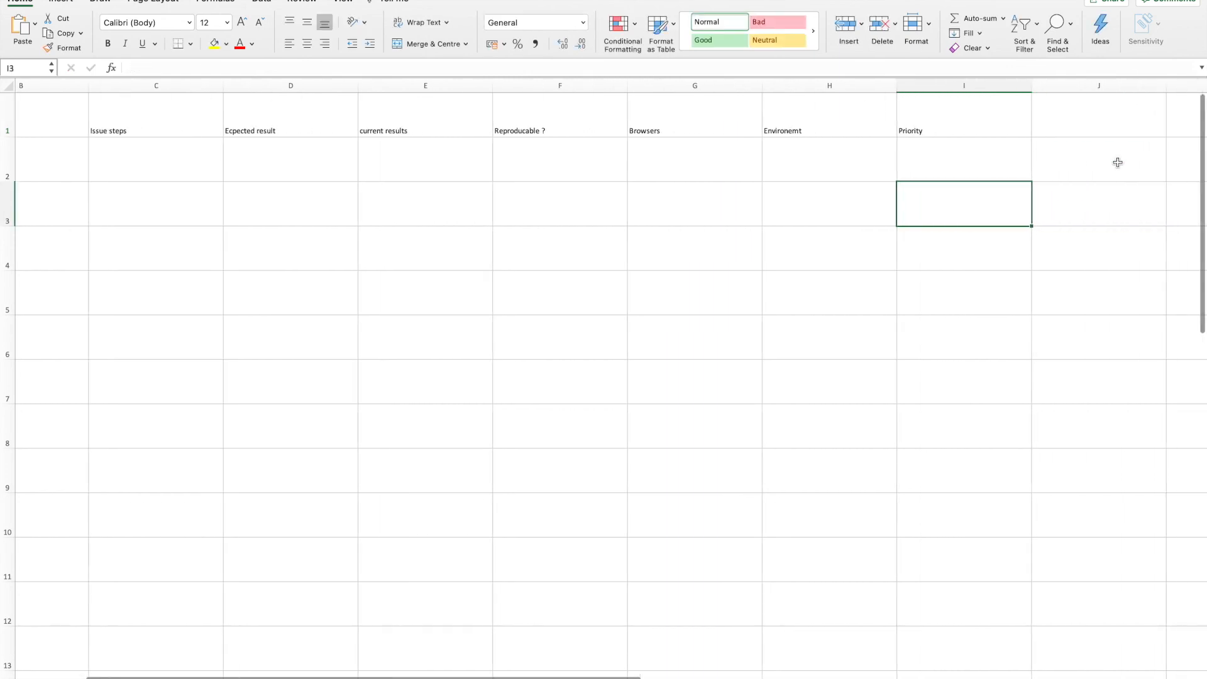
click(1065, 119)
scroll(1081, 189, right, 3)
scroll(1081, 188, right, 2)
scroll(745, 156, left, 2)
scroll(745, 155, left, 10)
scroll(745, 156, right, 20)
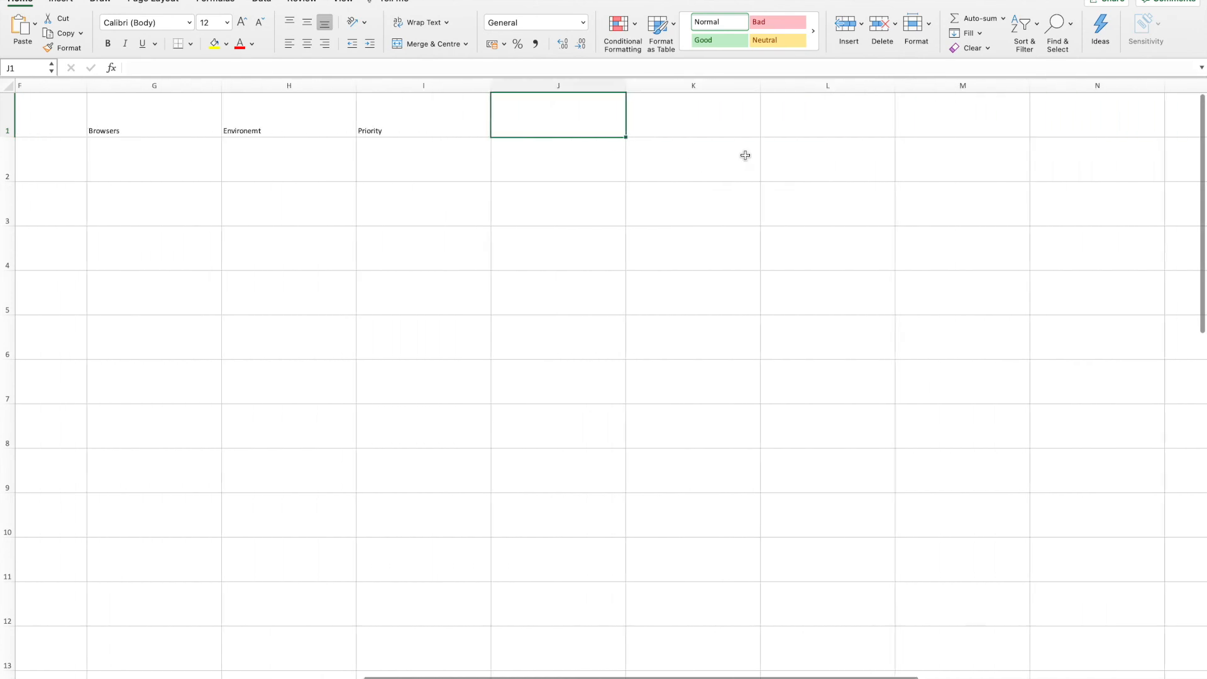
scroll(745, 155, left, 6)
text(Logs)
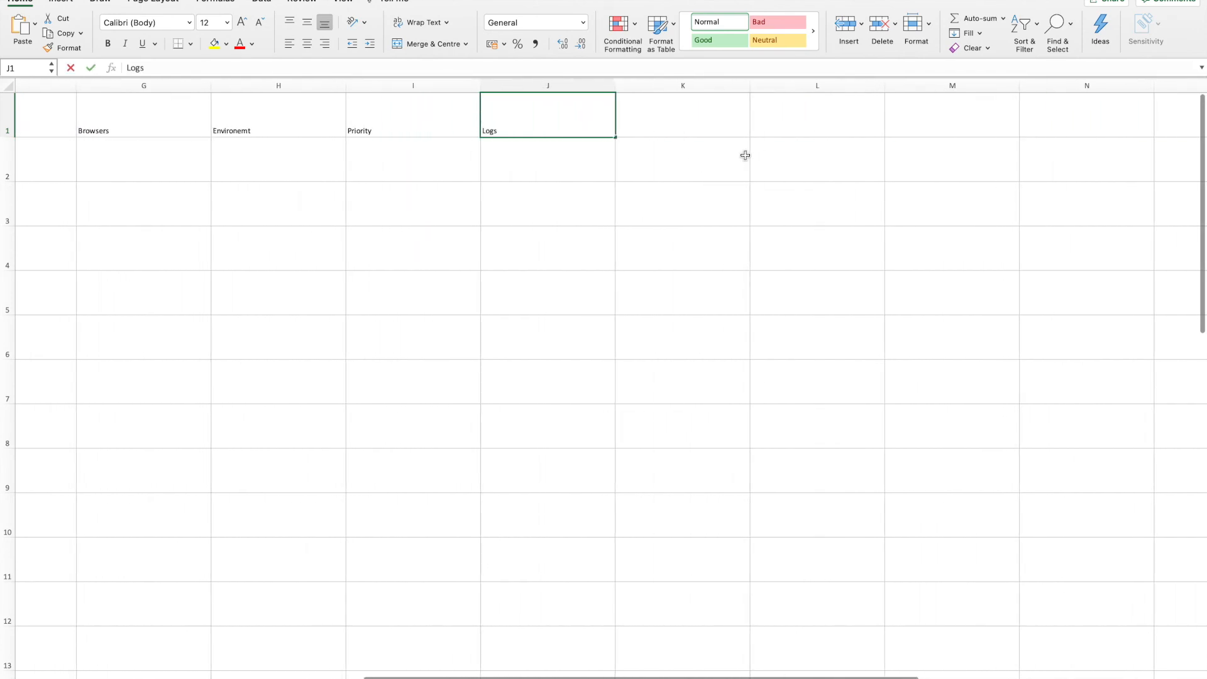
click(622, 189)
click(516, 146)
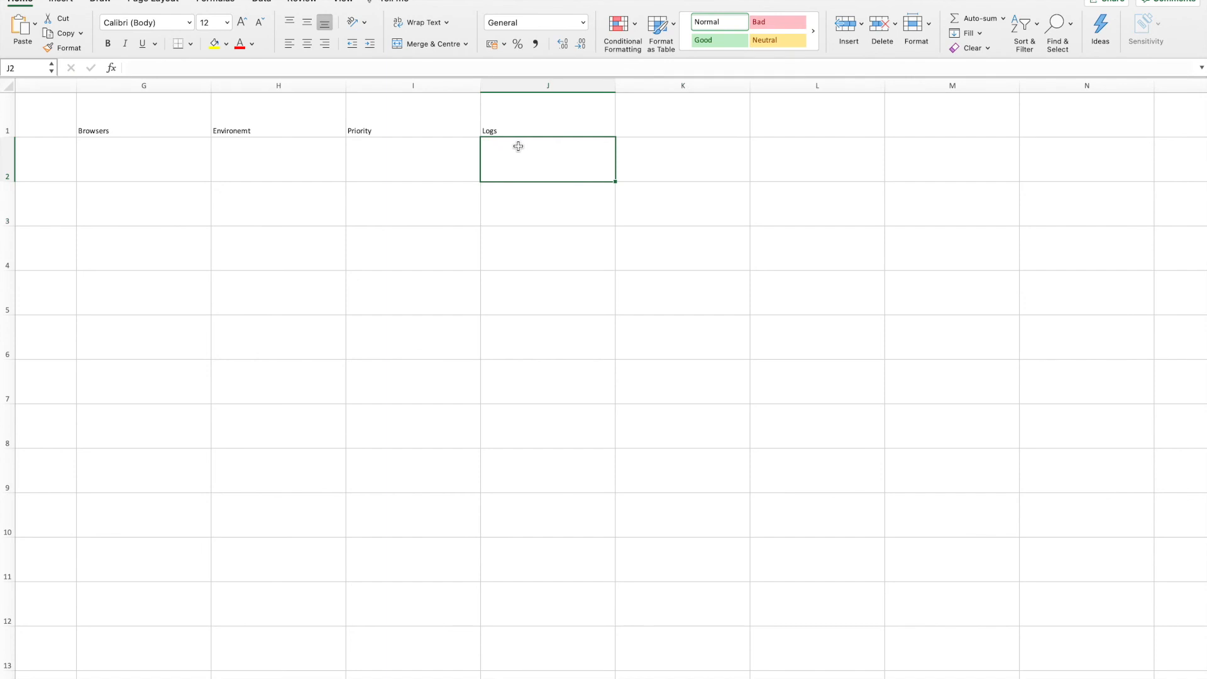
- Enter the header "Screenshots" in cell K1
click(646, 132)
text(S)
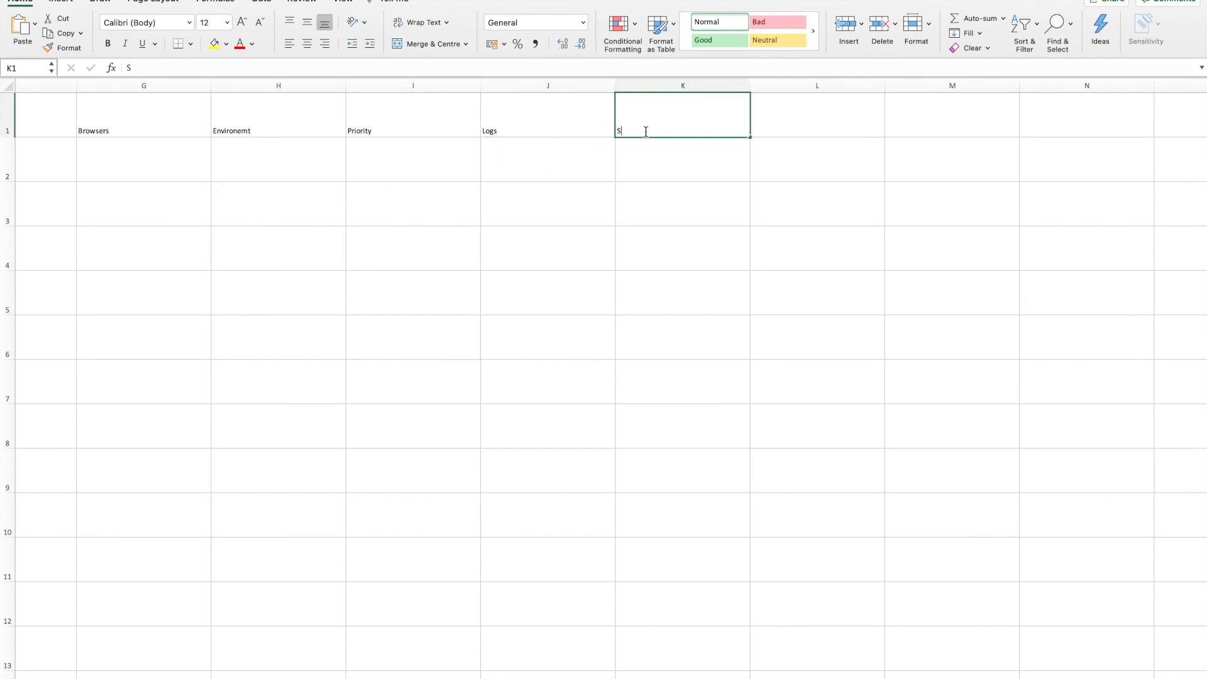
text(creenshots)
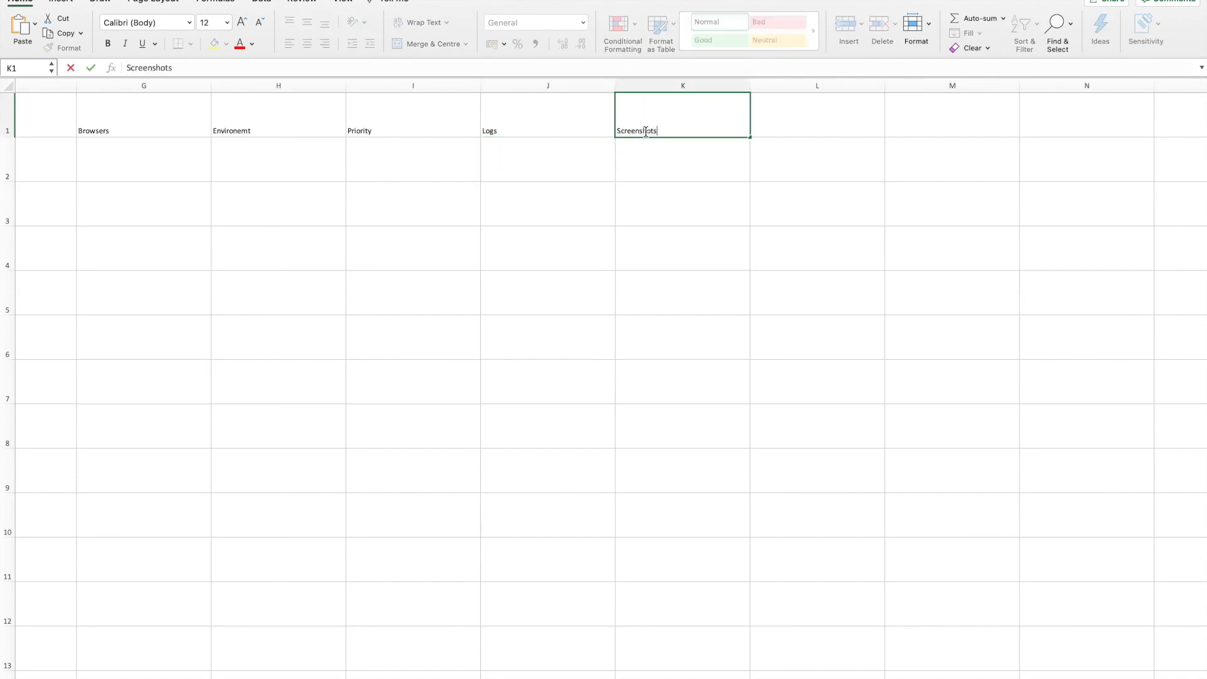
click(577, 276)
- Review the BUG1 row and all the column headers from "Bug ID" to "Screenshots"
scroll(441, 187, left, 10)
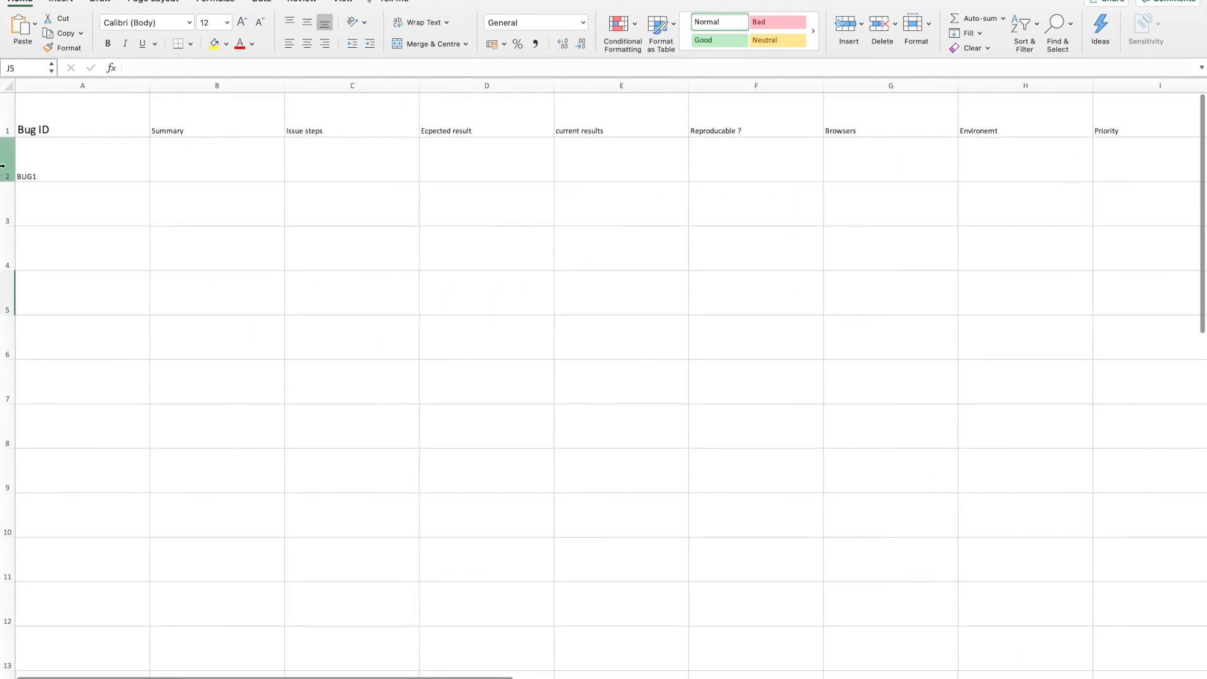
click(67, 178)
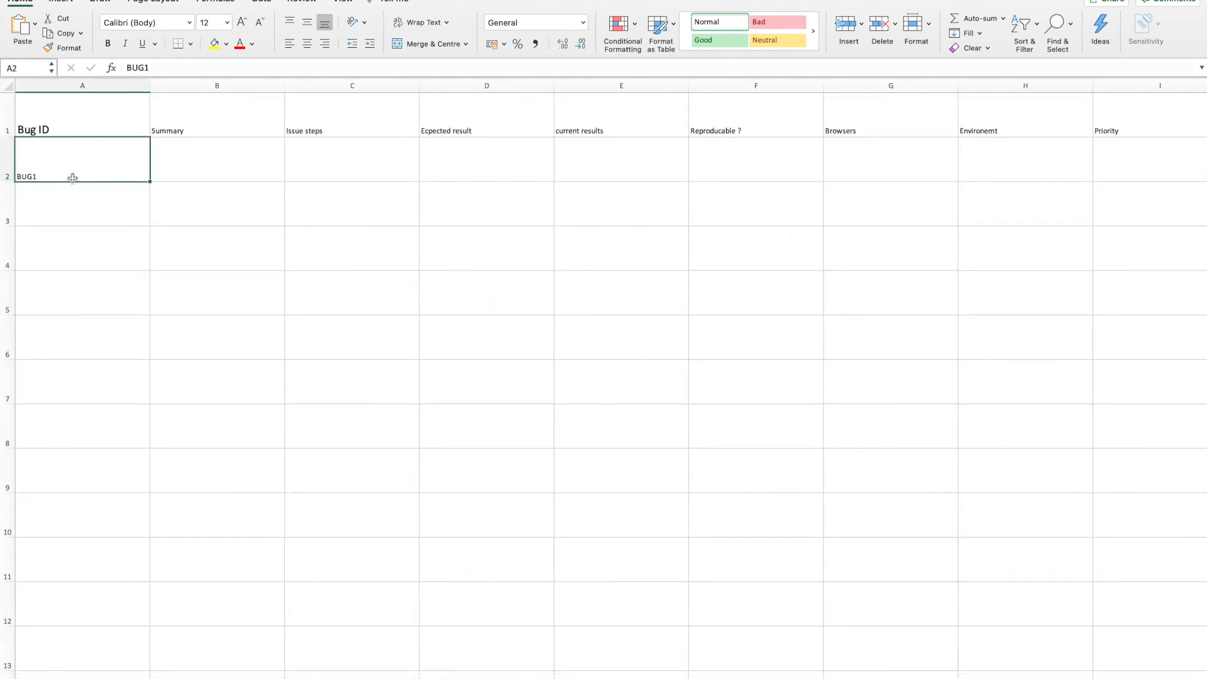
click(240, 161)
click(373, 172)
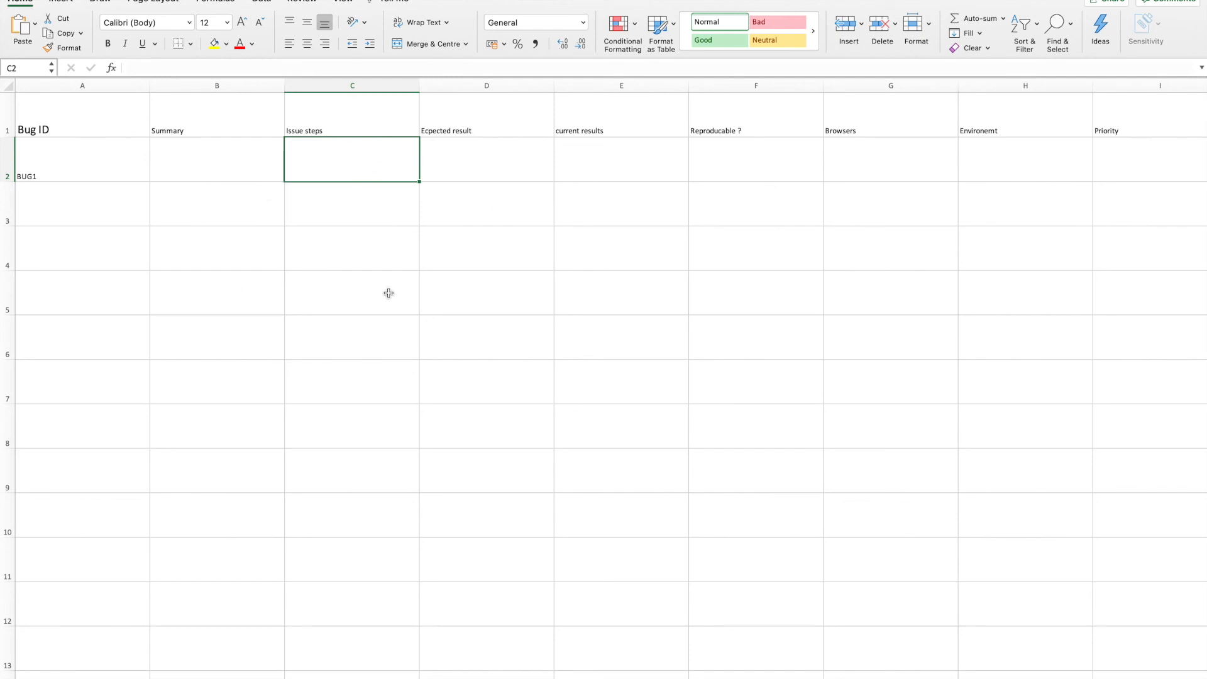
scroll(455, 213, right, 2)
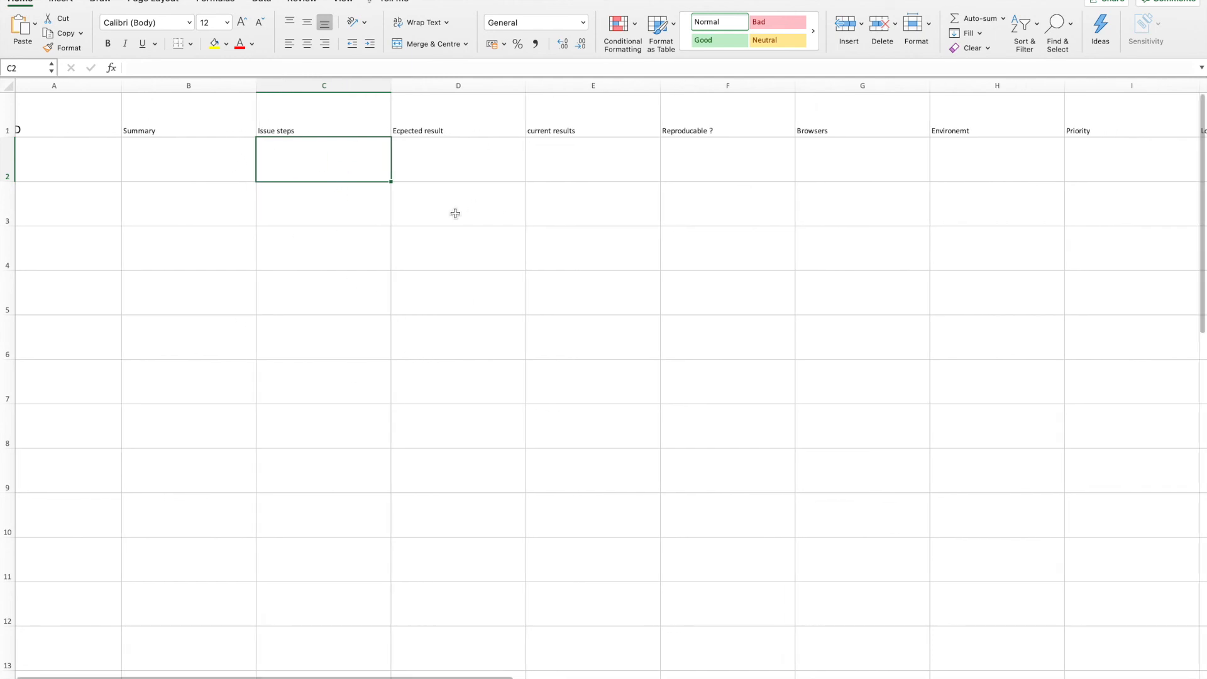
scroll(456, 213, right, 5)
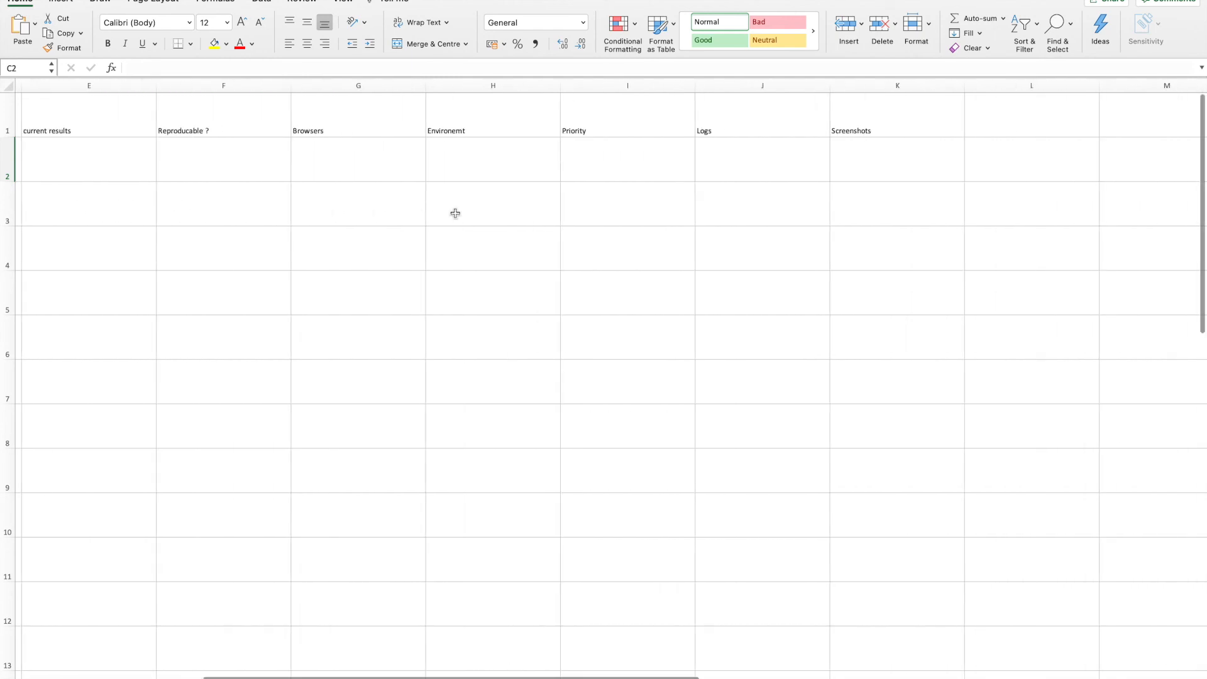
scroll(462, 213, left, 5)
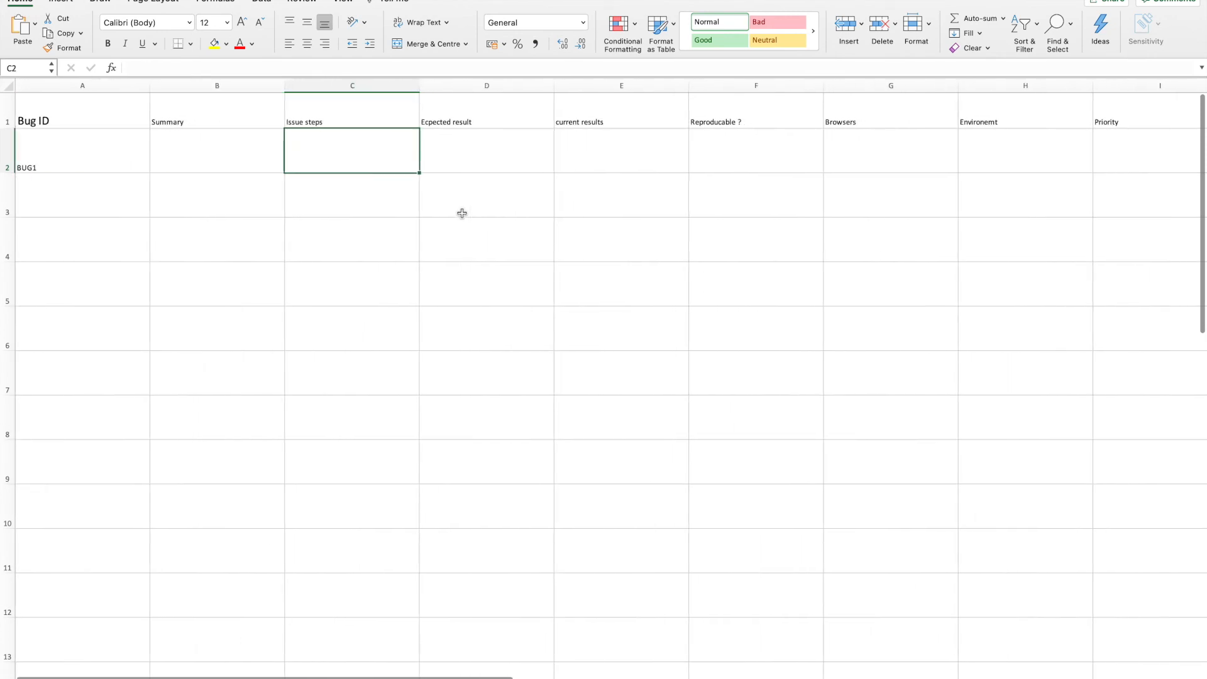